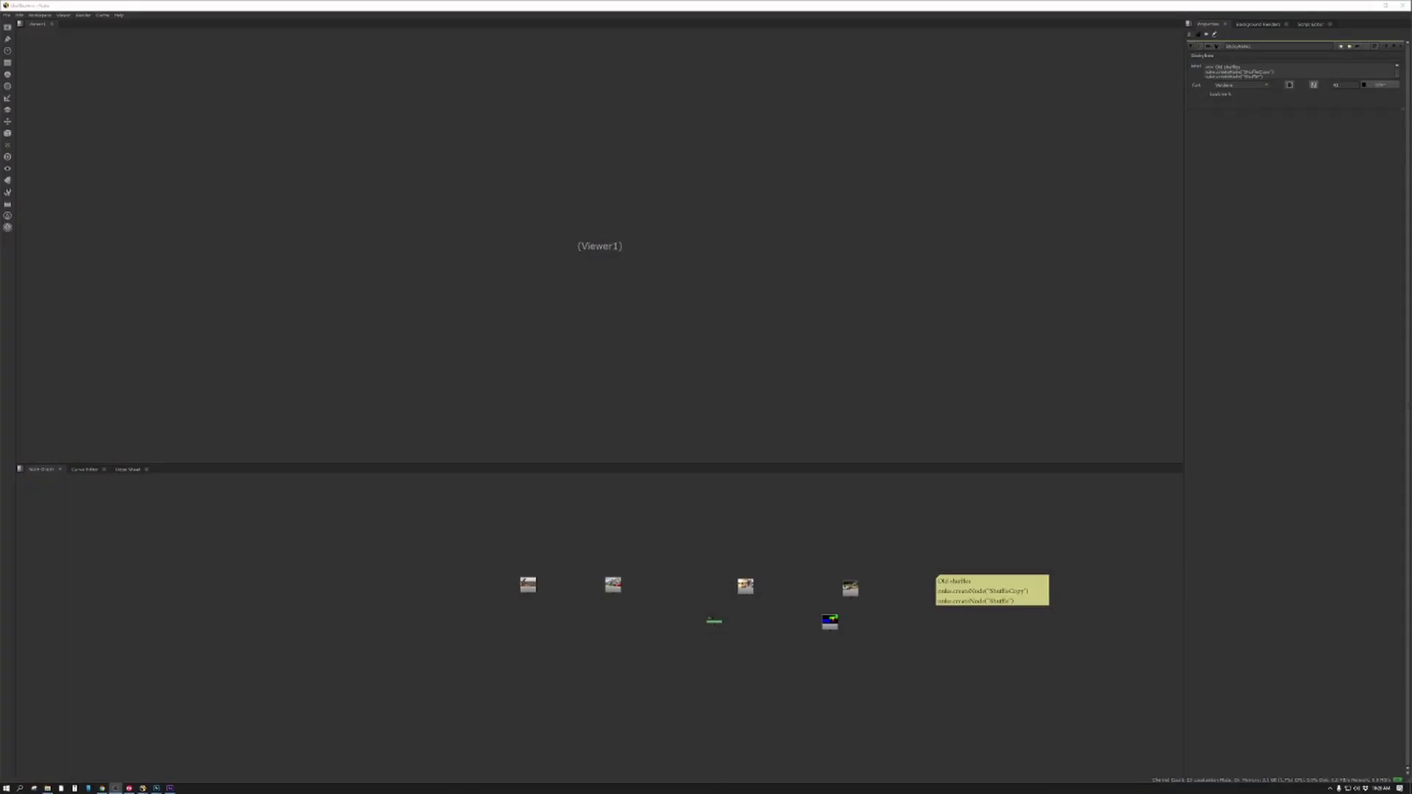
Create a Shuffle node with the 'shu' node search and place it under Read1
{"action": "middle_click_drag", "start_coordinate": [873, 578], "coordinate": [758, 574]}
{"action": "scroll", "coordinate": [699, 559], "scroll_direction": "up", "scroll_amount": 5}
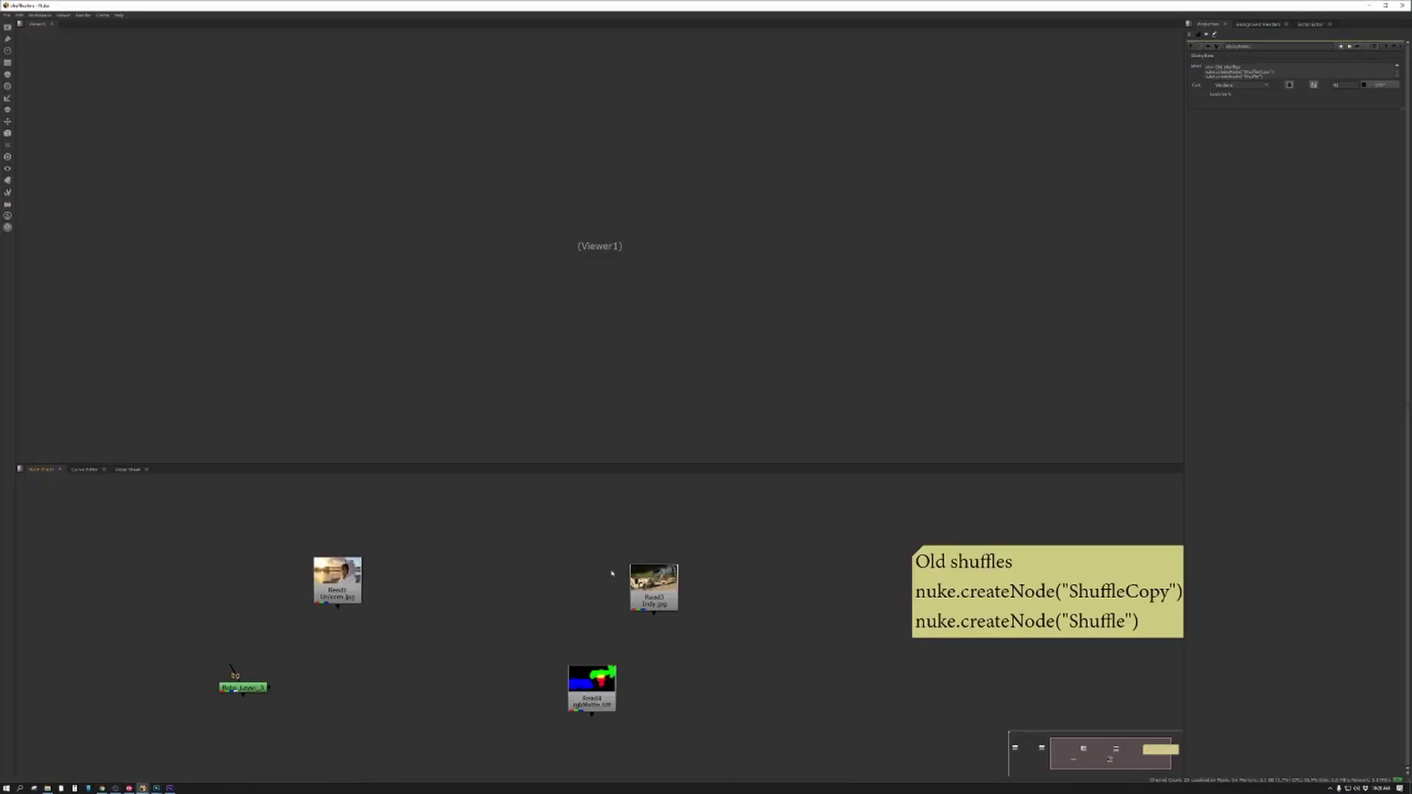
{"action": "middle_click_drag", "start_coordinate": [614, 570], "coordinate": [810, 576]}
{"action": "scroll", "coordinate": [810, 577], "scroll_direction": "down", "scroll_amount": 3}
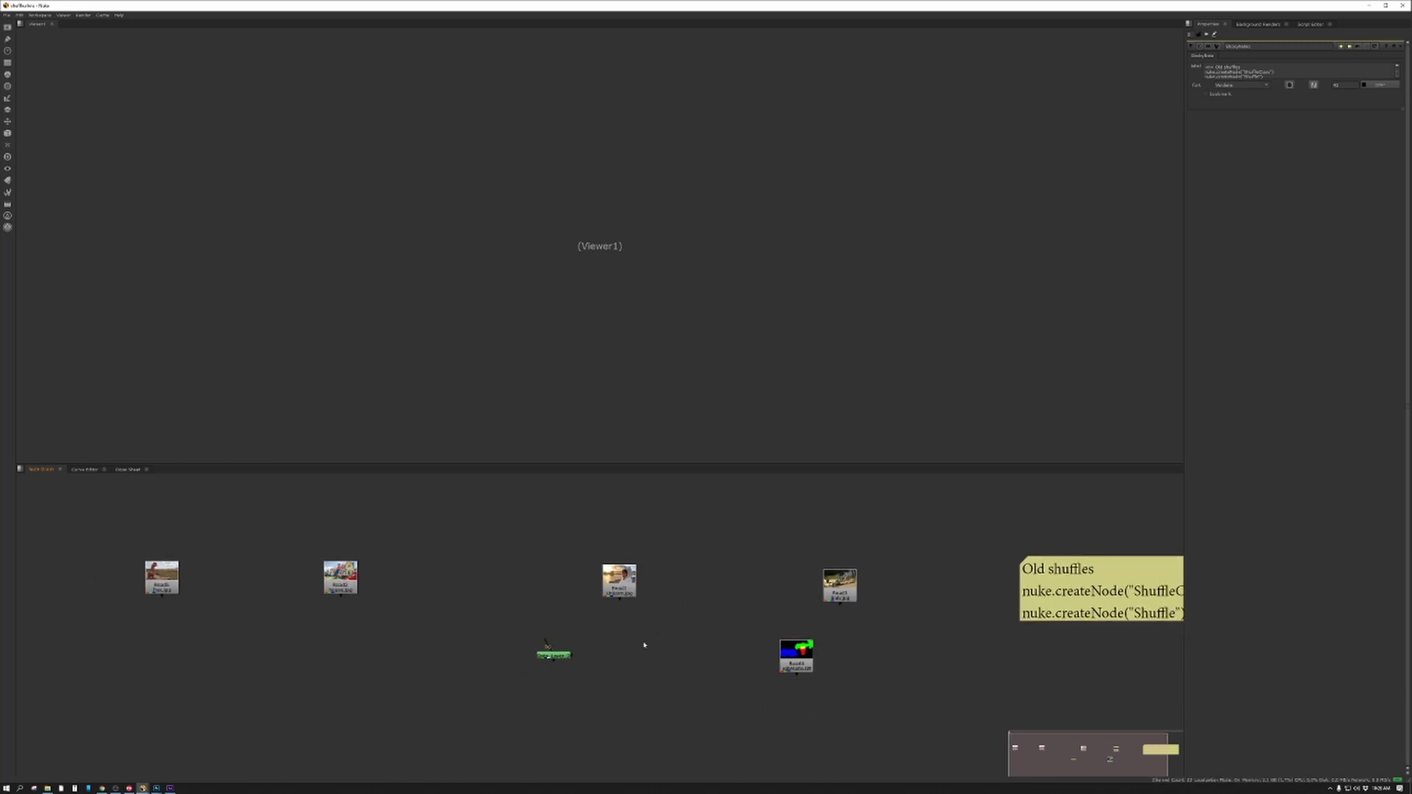
{"action": "key", "text": "Tab"}
{"action": "type", "text": "shu"}
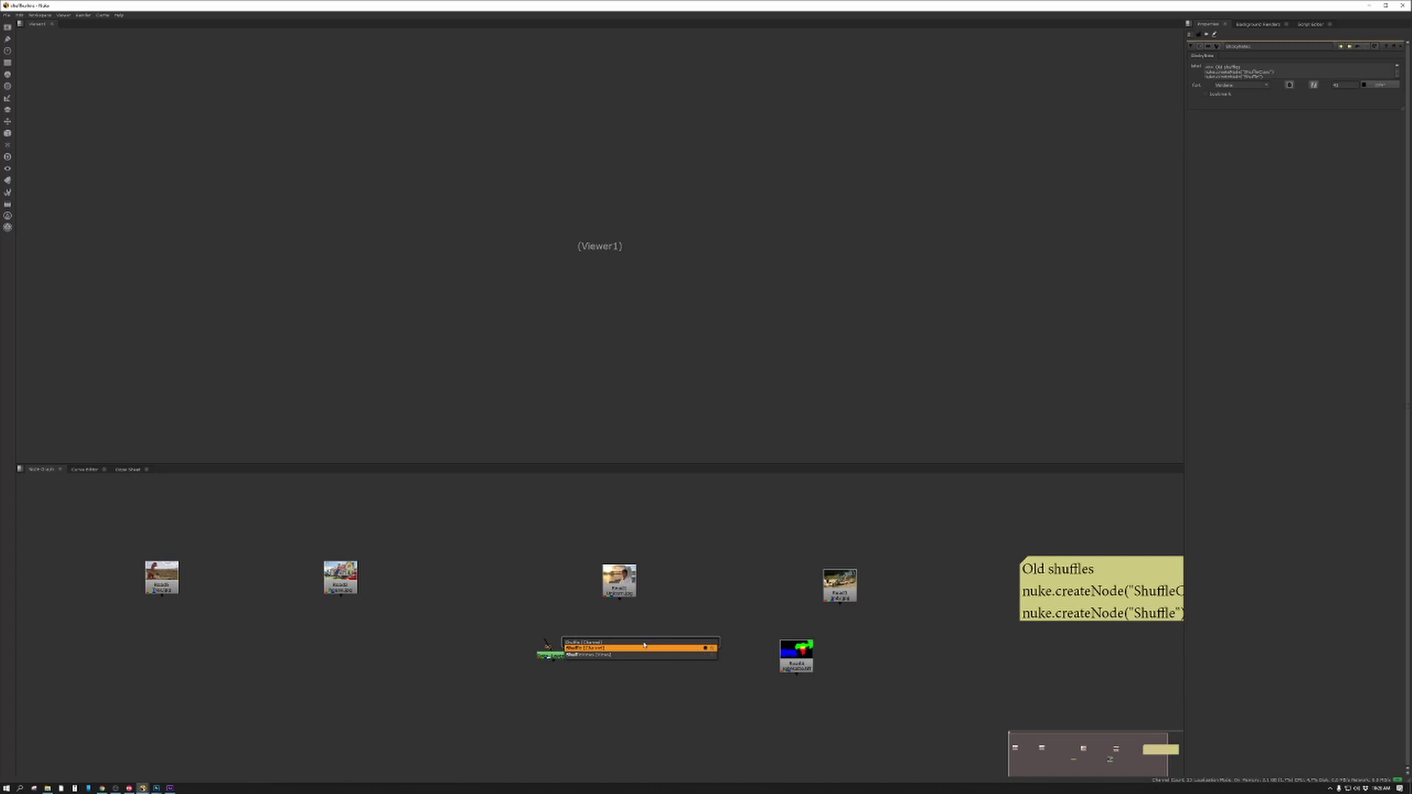
{"action": "key", "text": "Return"}
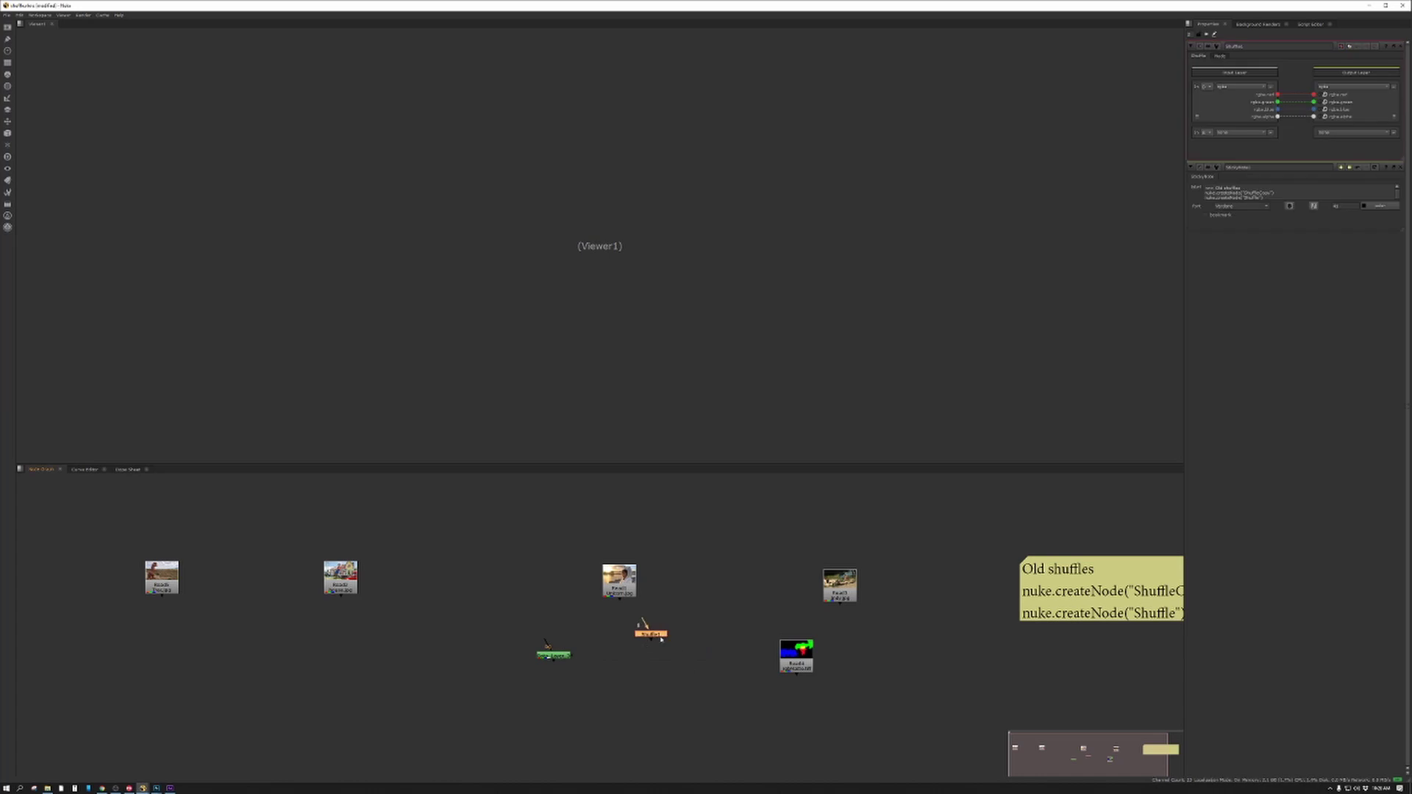
{"action": "left_click_drag", "start_coordinate": [664, 634], "coordinate": [195, 634]}
Float Shuffle1's properties in a window, moved higher and enlarged to show the rgba mapping
{"action": "double_click", "coordinate": [189, 635], "text": "ctrl"}
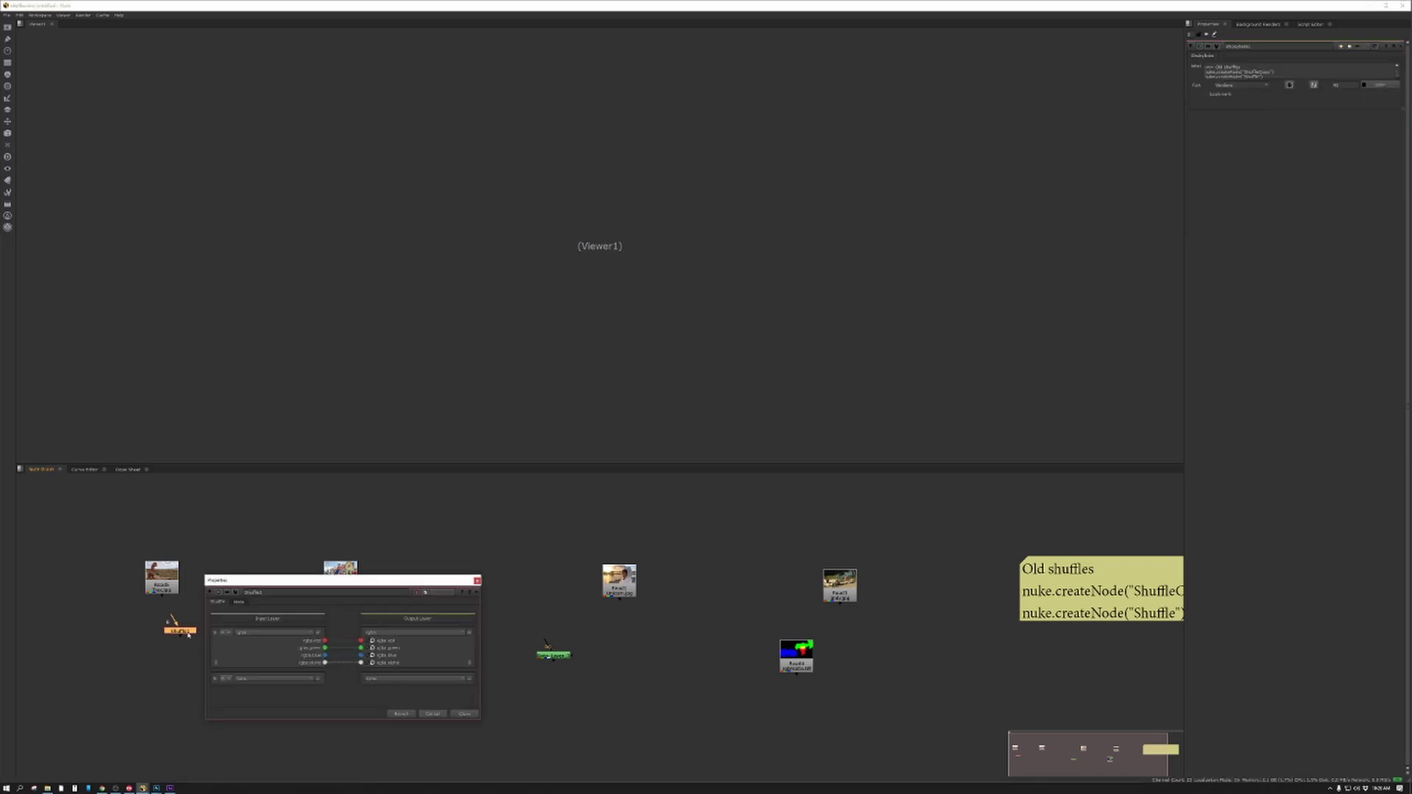
{"action": "left_click_drag", "start_coordinate": [426, 584], "coordinate": [568, 409]}
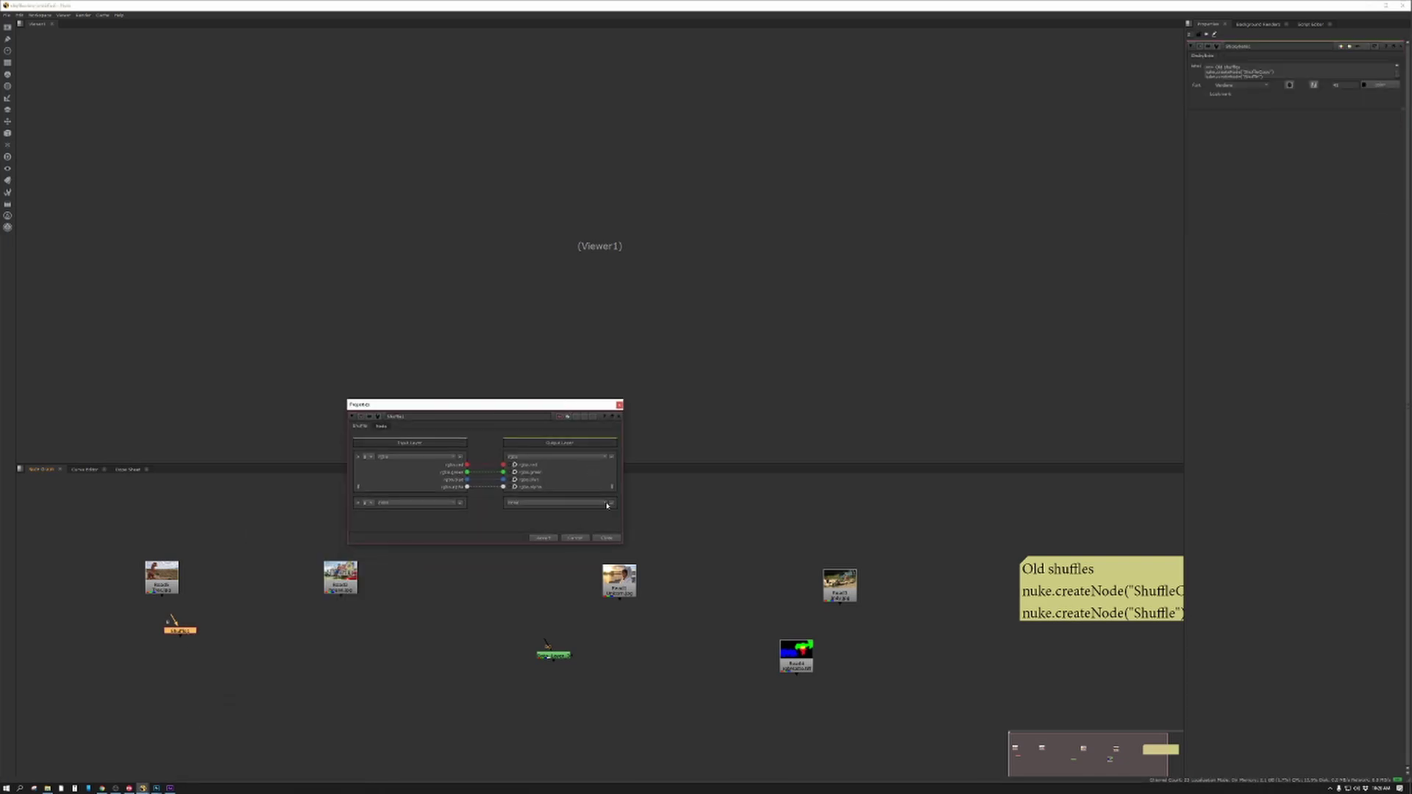
{"action": "left_click_drag", "start_coordinate": [623, 544], "coordinate": [676, 573]}
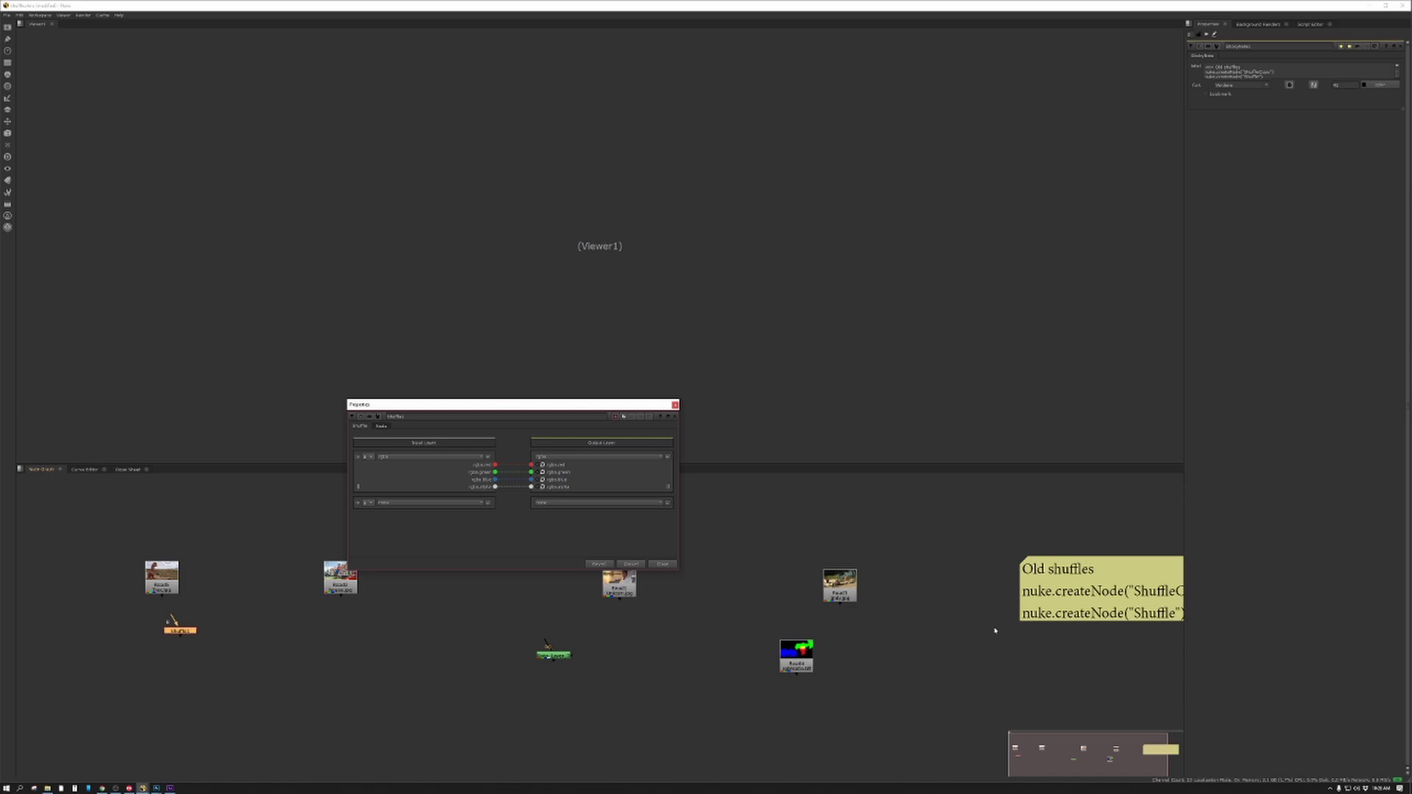
{"action": "middle_click_drag", "start_coordinate": [994, 630], "coordinate": [909, 628]}
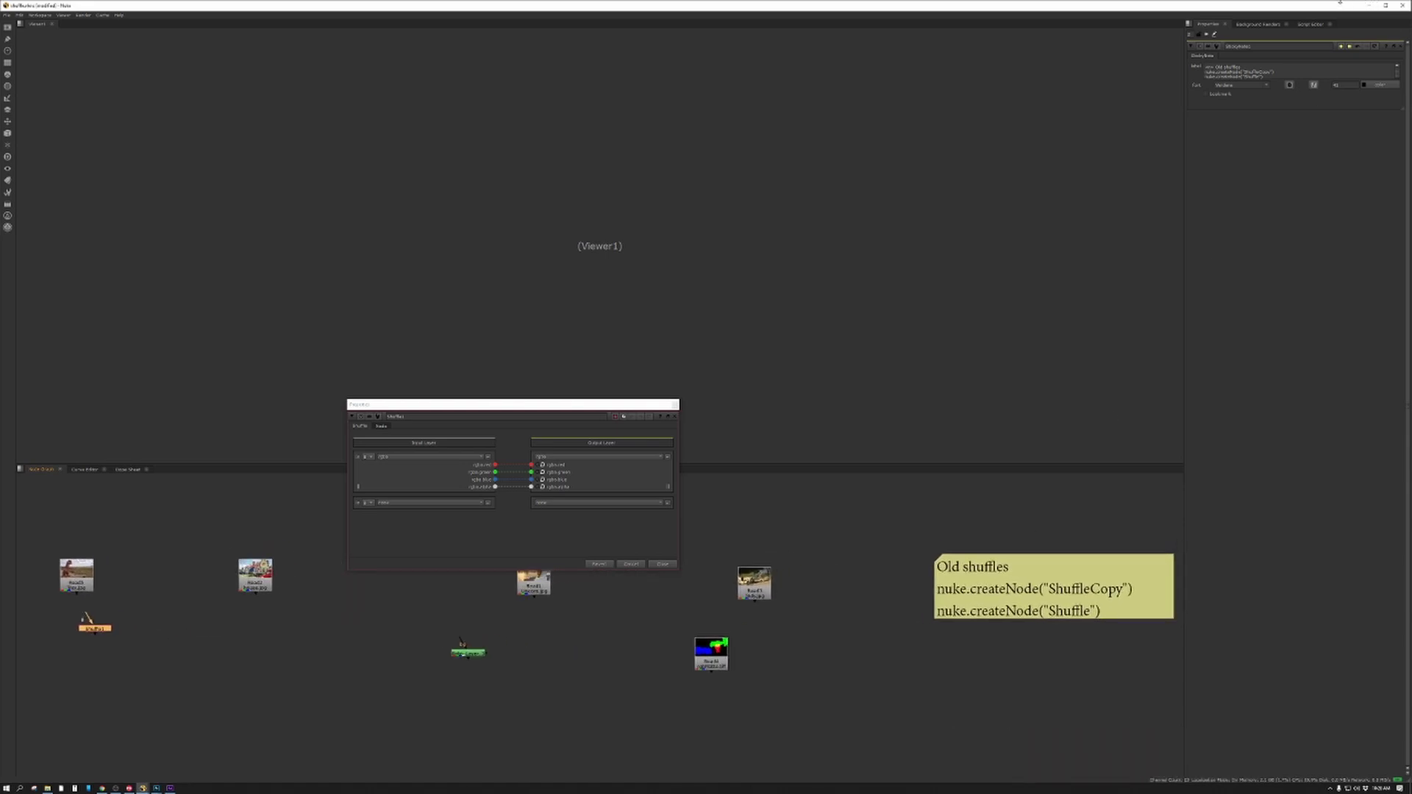
Run nuke.createNode("Shuffle") in the Script Editor and drag the old Shuffle into the graph
{"action": "left_click", "coordinate": [1311, 24]}
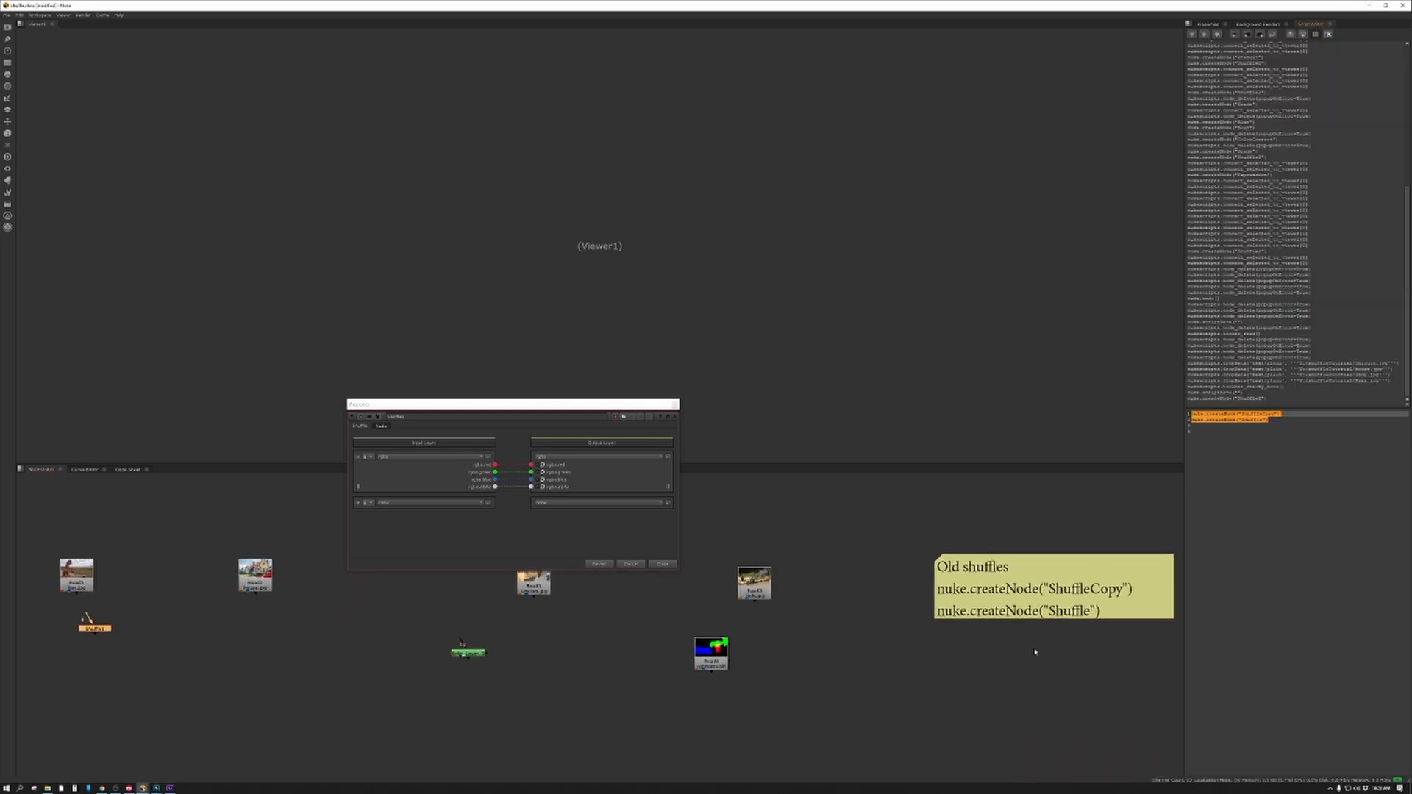
{"action": "left_click_drag", "start_coordinate": [1145, 592], "coordinate": [1088, 563]}
{"action": "left_click", "coordinate": [1268, 419]}
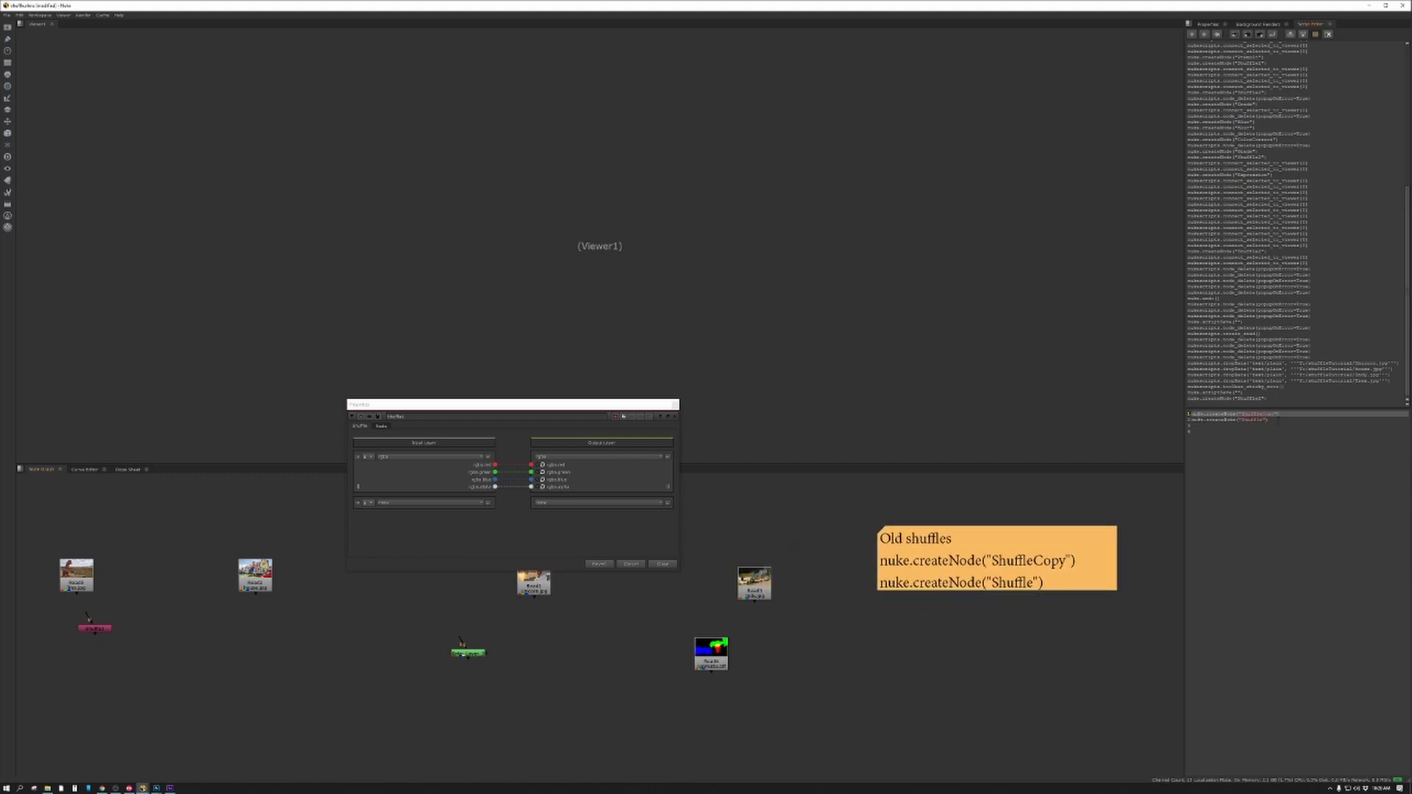
{"action": "left_click_drag", "start_coordinate": [1268, 419], "coordinate": [1191, 419]}
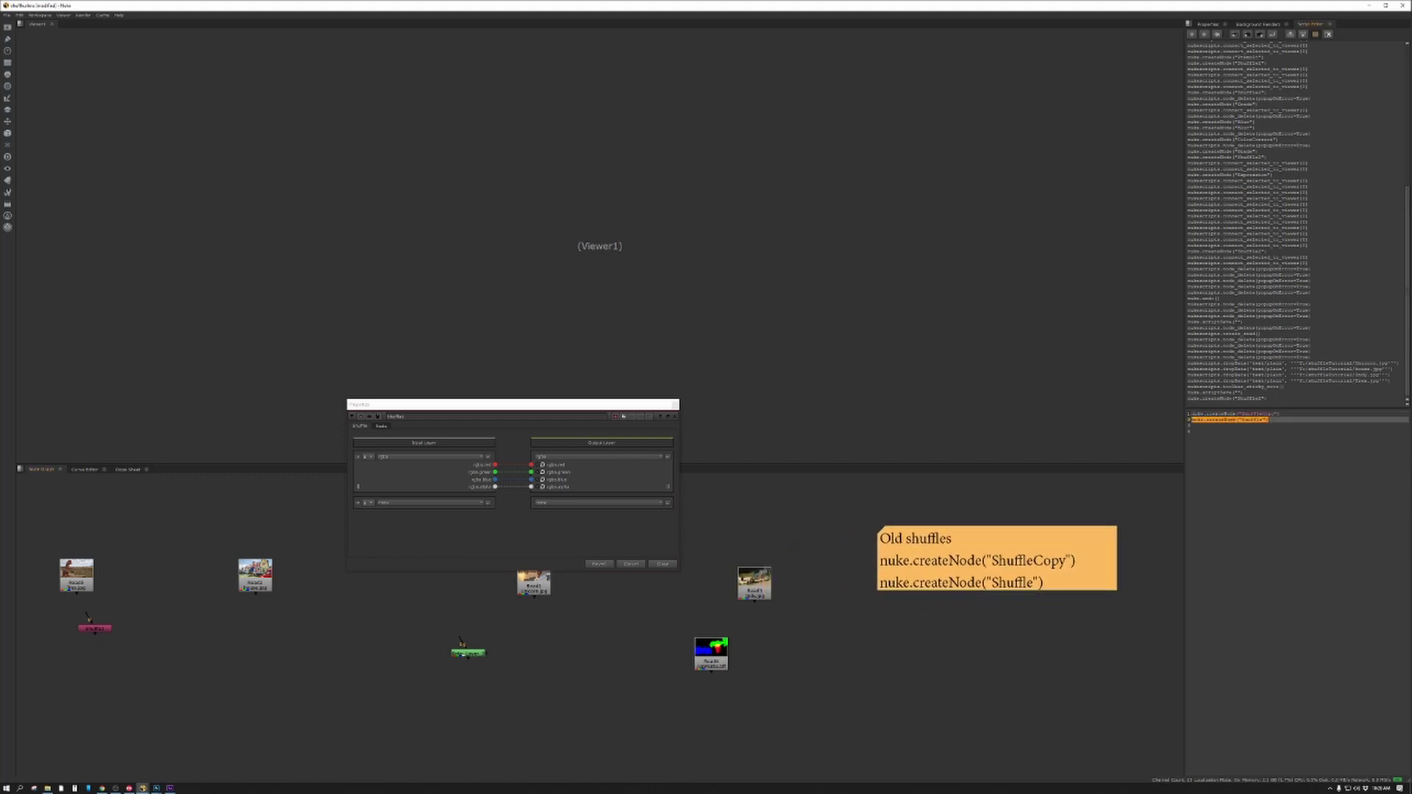
{"action": "left_click", "coordinate": [1273, 34]}
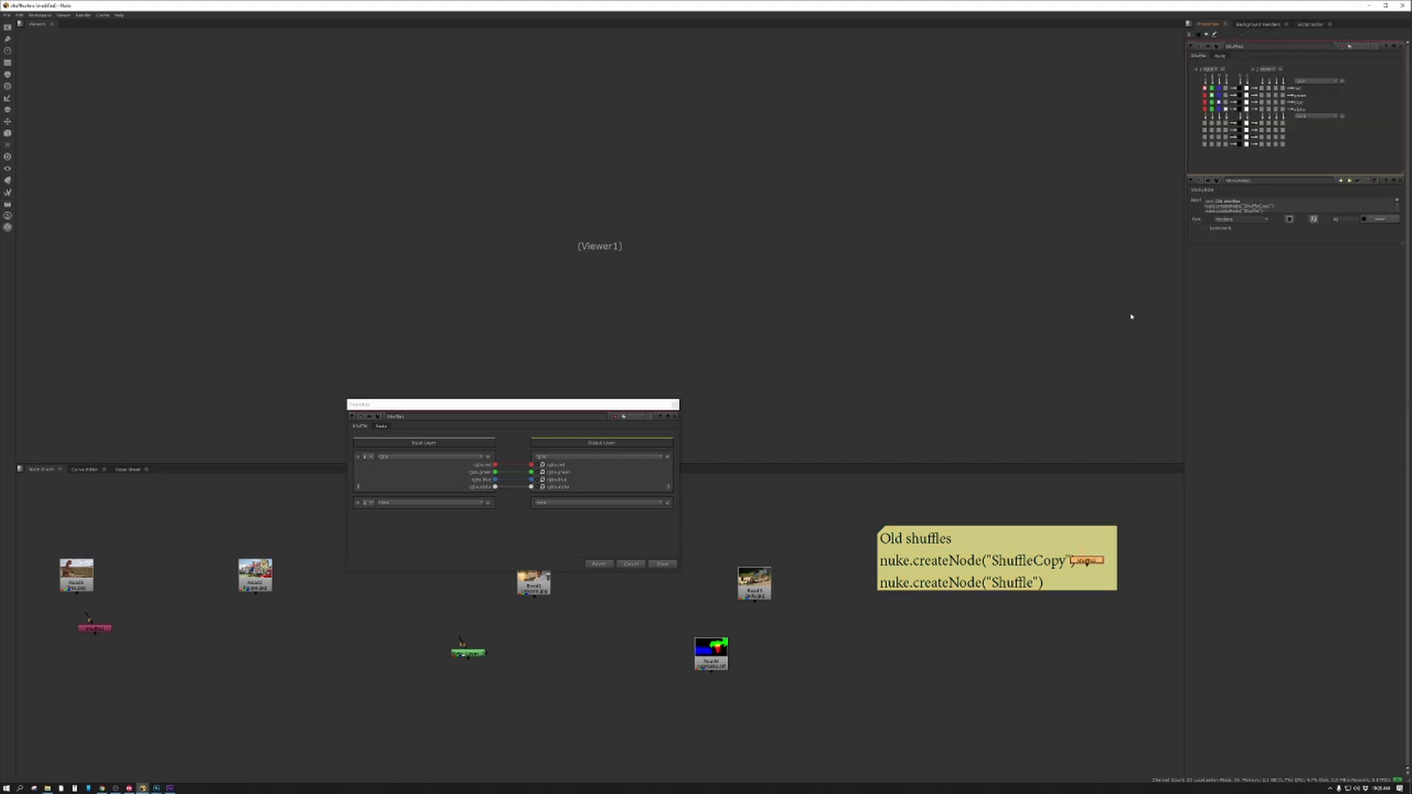
{"action": "left_click_drag", "start_coordinate": [1099, 561], "coordinate": [553, 674]}
Close the Shuffle2 and Shuffle1 floating properties and place Shuffle2 beside Shuffle1
{"action": "double_click", "coordinate": [551, 674]}
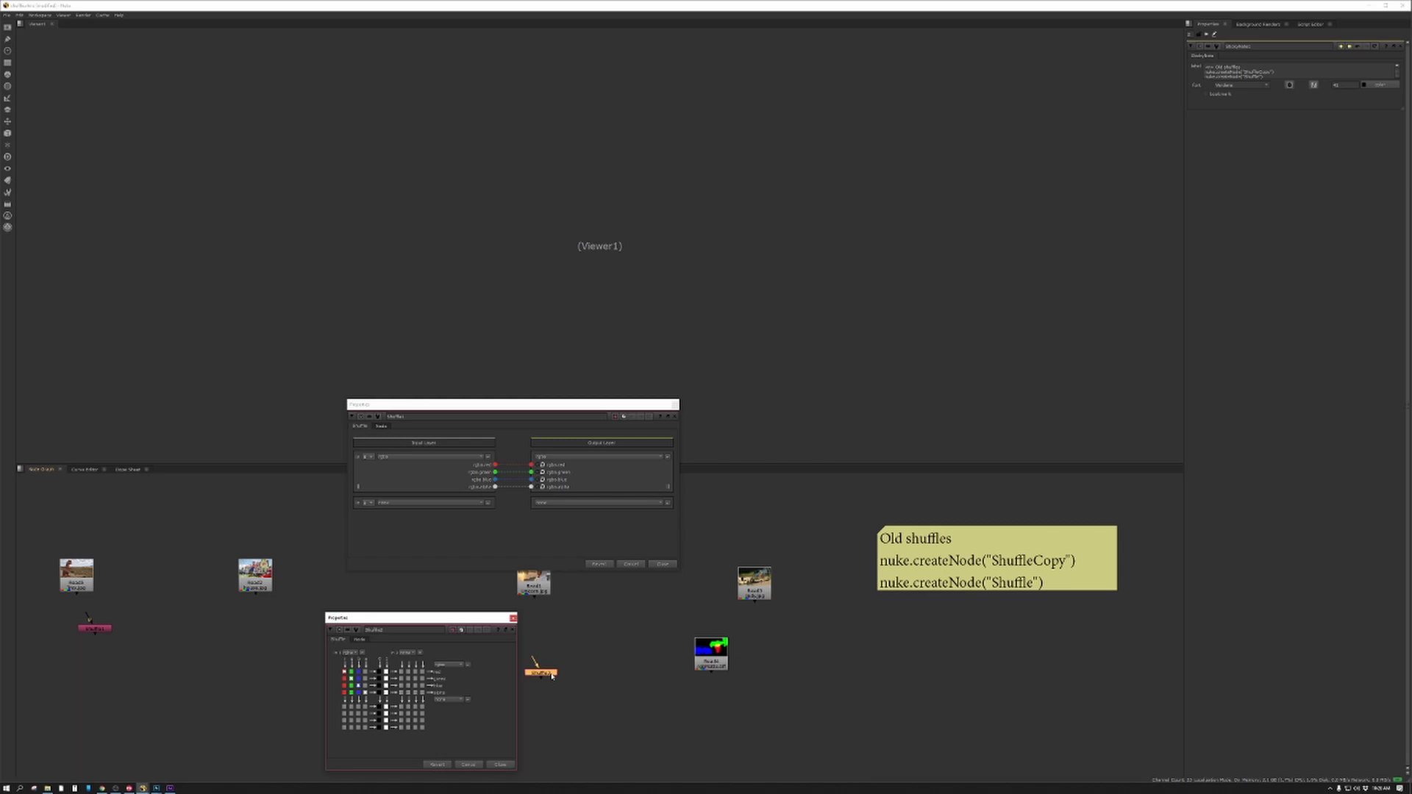
{"action": "left_click_drag", "start_coordinate": [452, 625], "coordinate": [869, 422]}
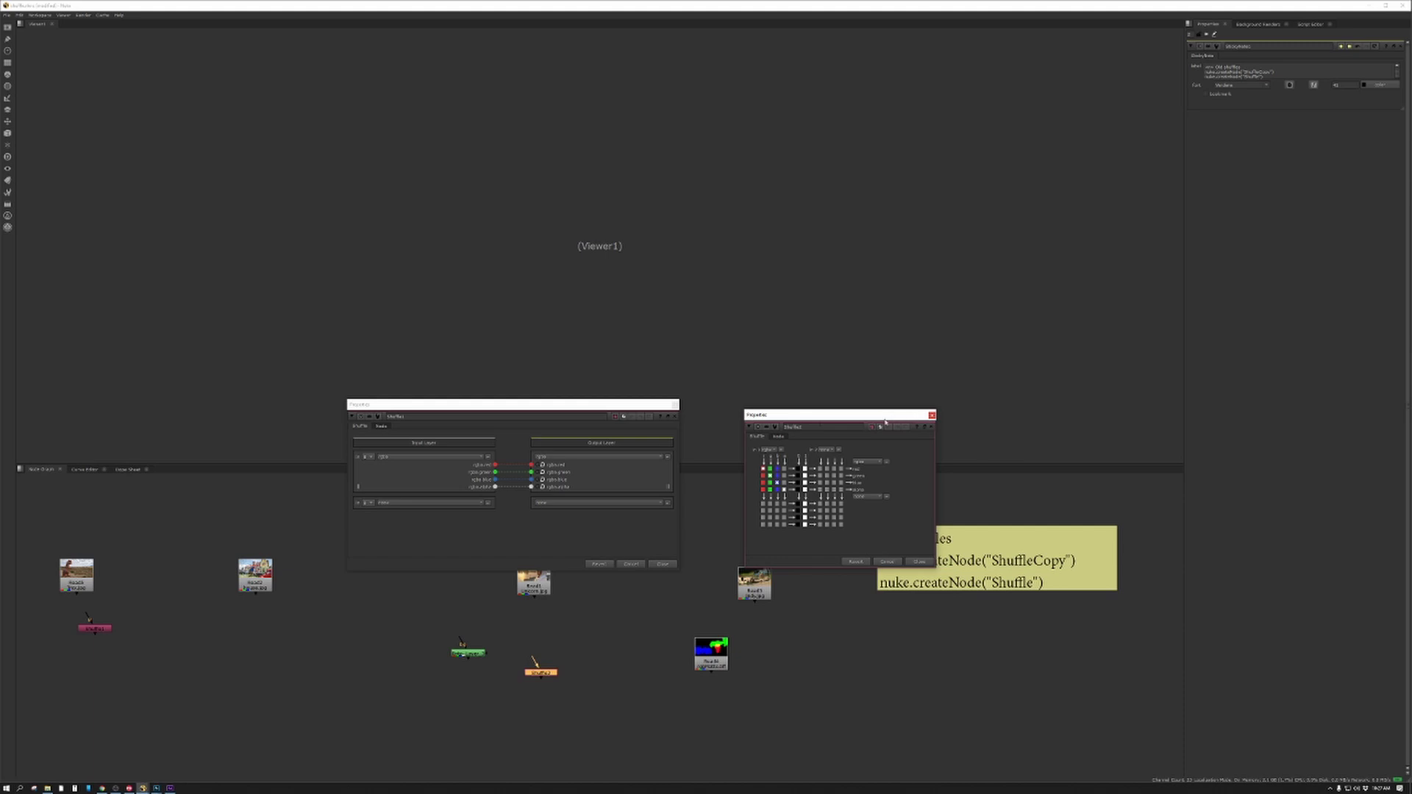
{"action": "left_click", "coordinate": [931, 415]}
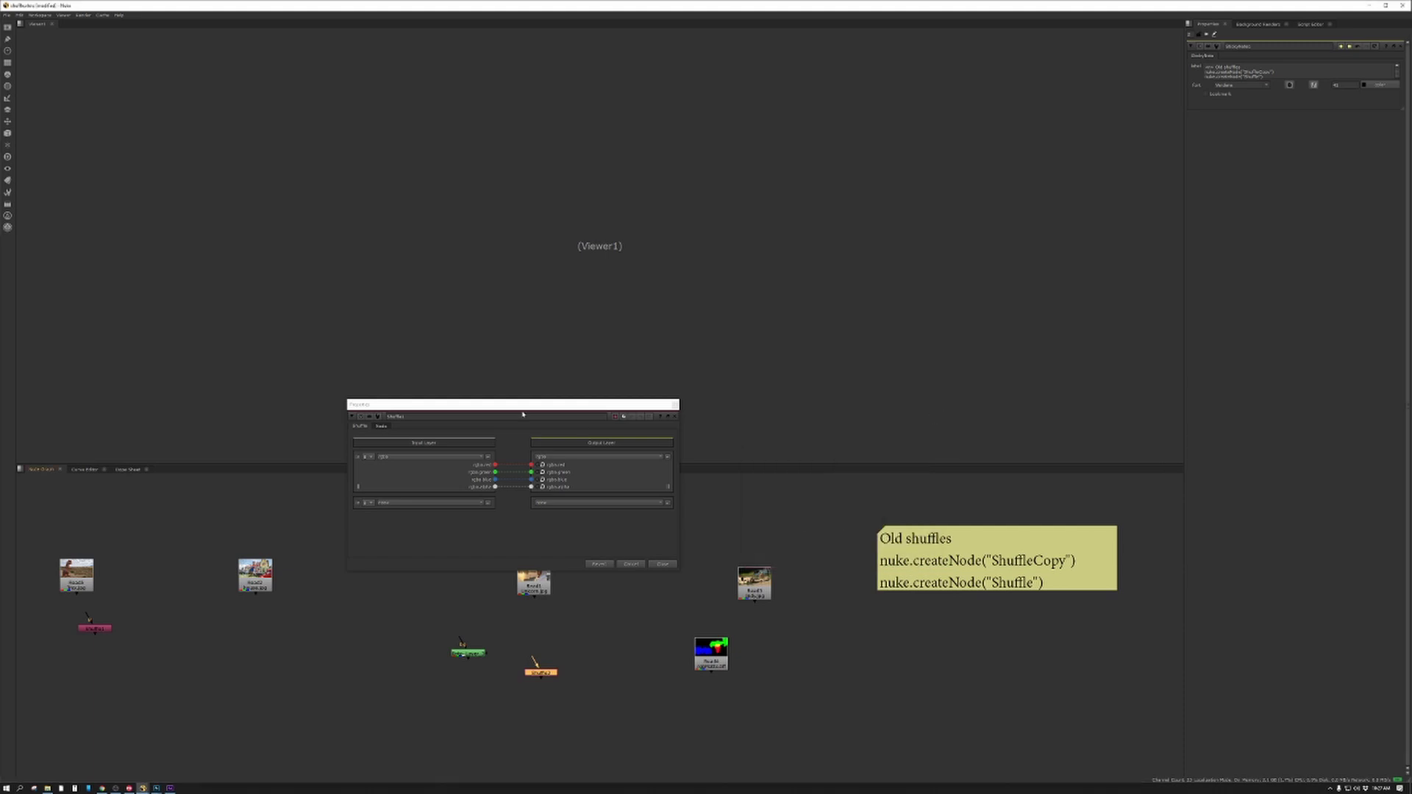
{"action": "left_click", "coordinate": [674, 405]}
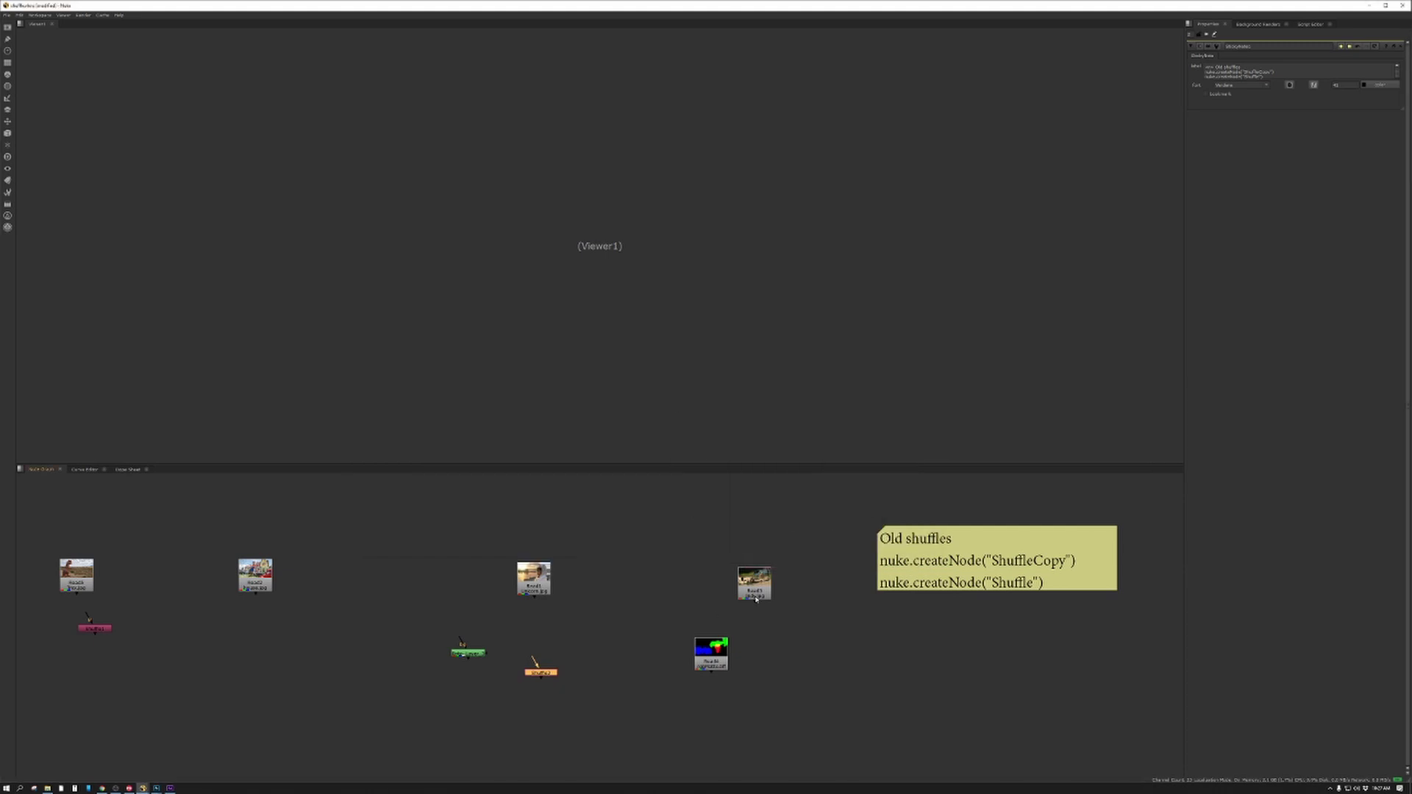
{"action": "middle_click_drag", "start_coordinate": [755, 599], "coordinate": [1077, 550]}
{"action": "left_click_drag", "start_coordinate": [853, 619], "coordinate": [333, 531]}
View the T-rex Read image and its alpha channel, moving the Viewer node aside
{"action": "double_click", "coordinate": [341, 587]}
{"action": "left_click", "coordinate": [397, 526]}
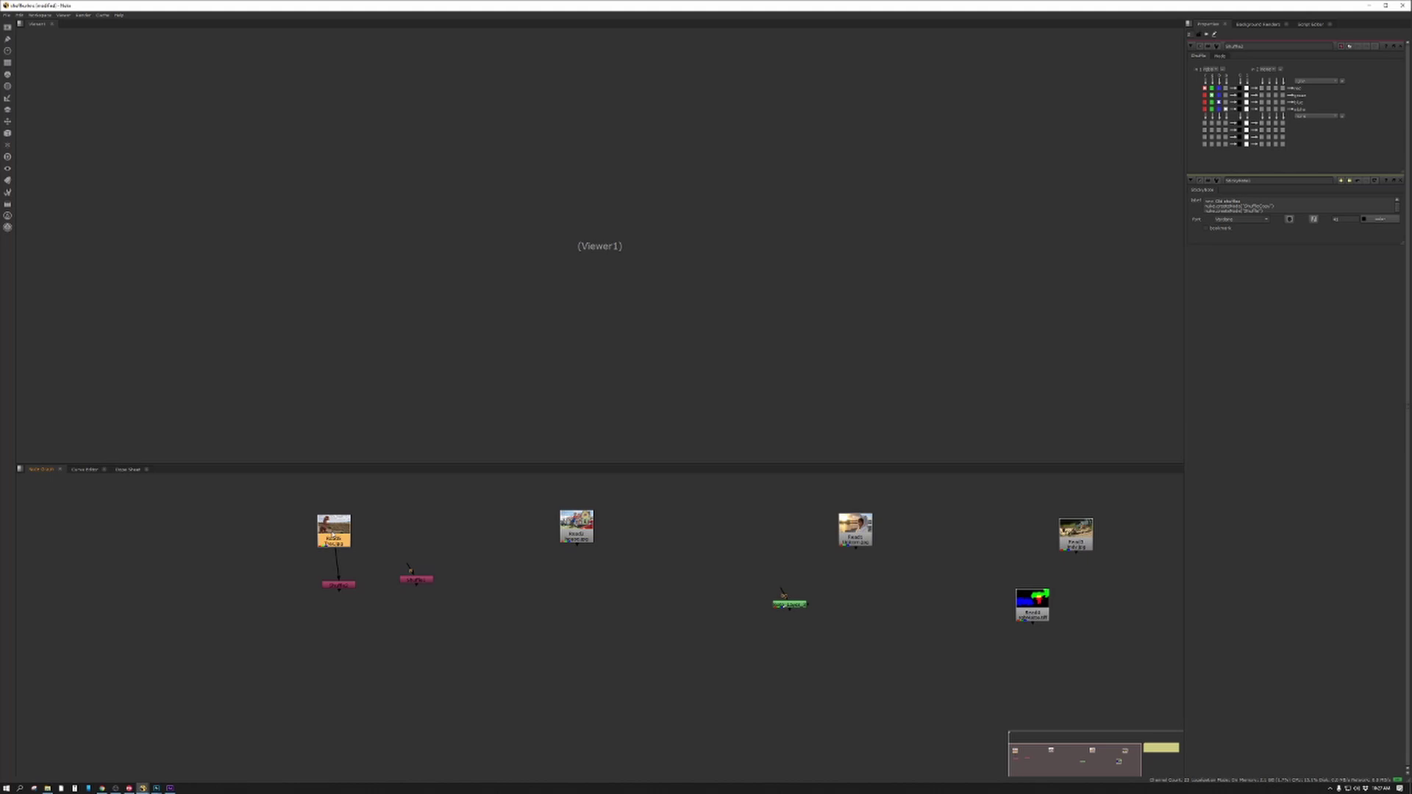
{"action": "key", "text": "1"}
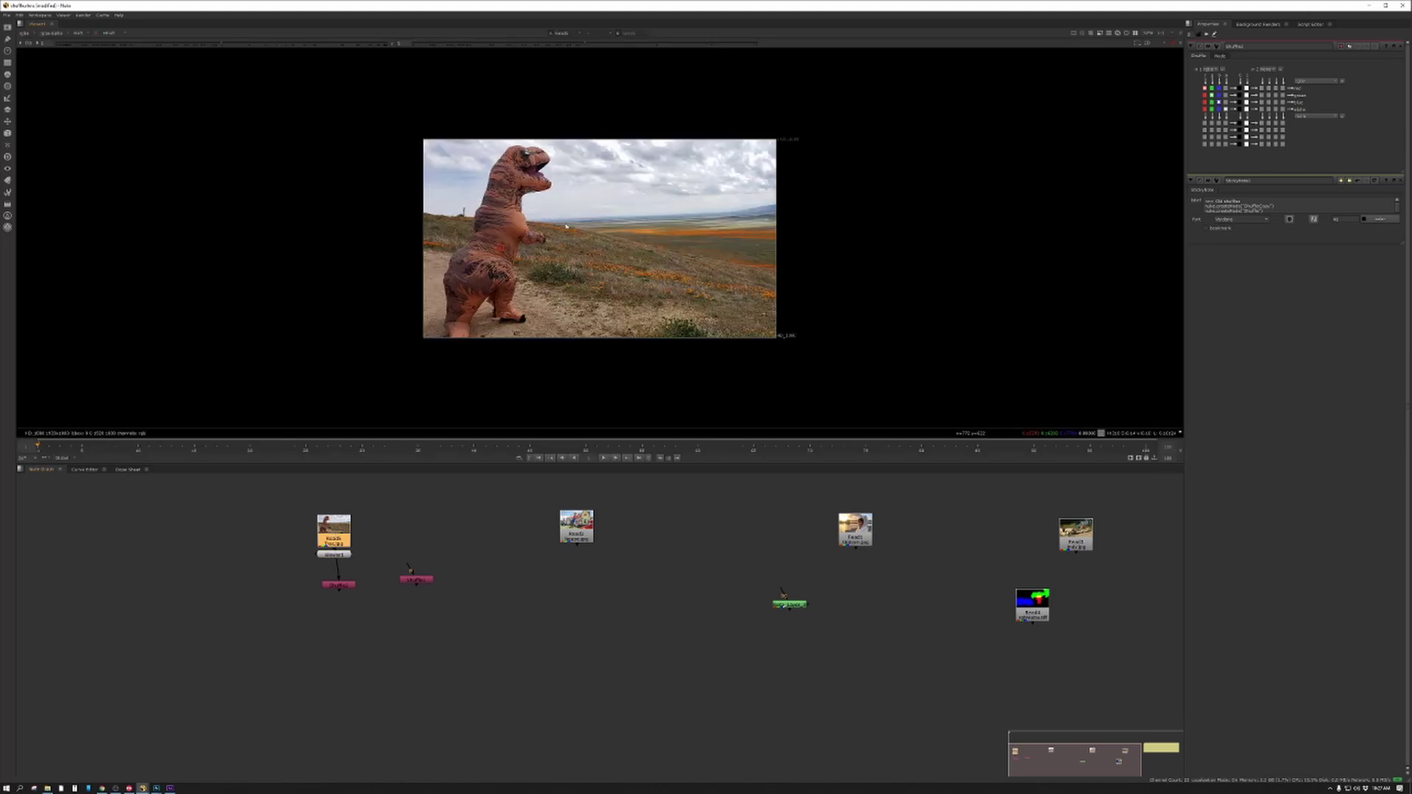
{"action": "key", "text": "a"}
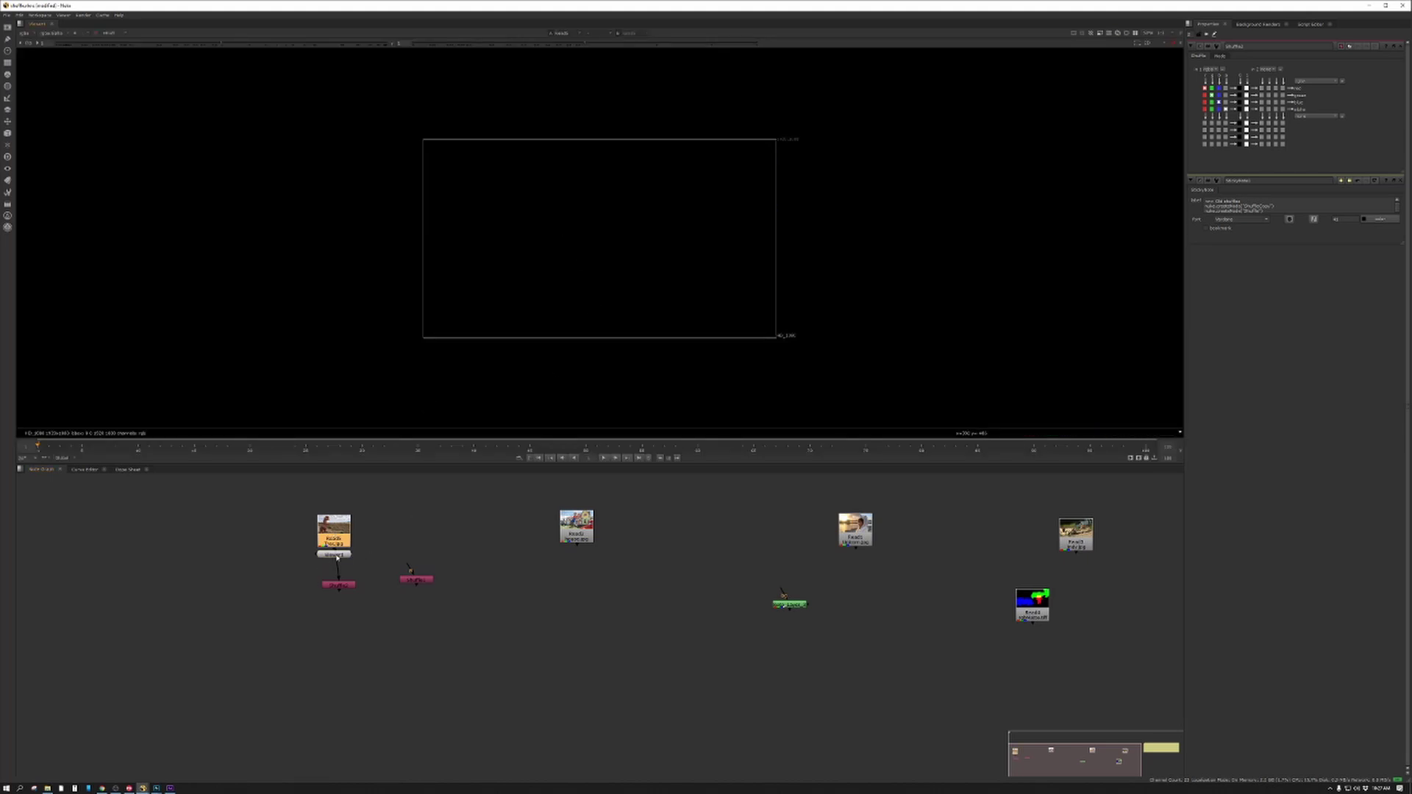
{"action": "mouse_move", "coordinate": [337, 557]}
{"action": "left_mouse_down"}
{"action": "mouse_move", "coordinate": [355, 553]}
{"action": "mouse_move", "coordinate": [276, 557]}
{"action": "mouse_move", "coordinate": [342, 537]}
{"action": "left_mouse_up"}
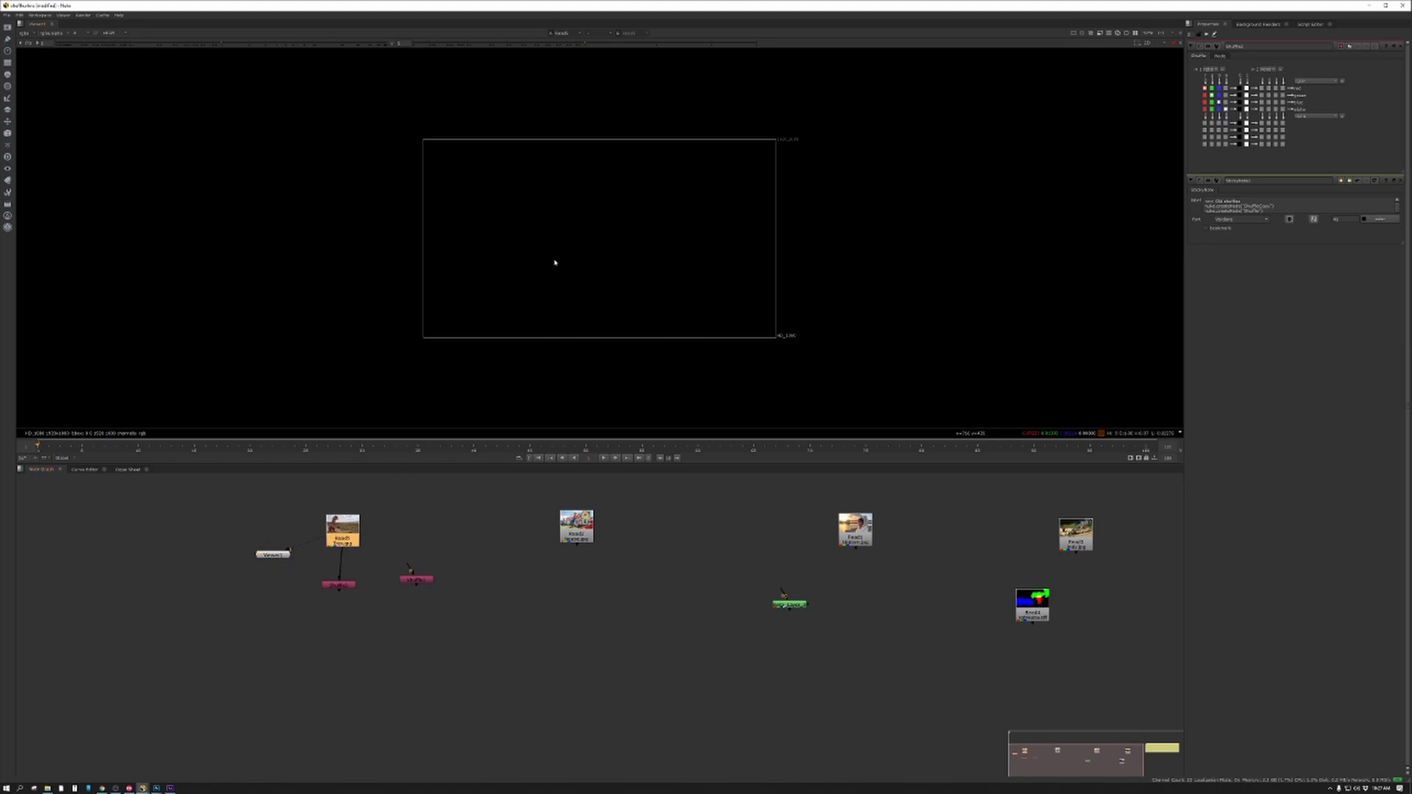
Connect Shuffle1 to the T-rex Read and remove its rgba.alpha link
{"action": "left_click", "coordinate": [338, 585]}
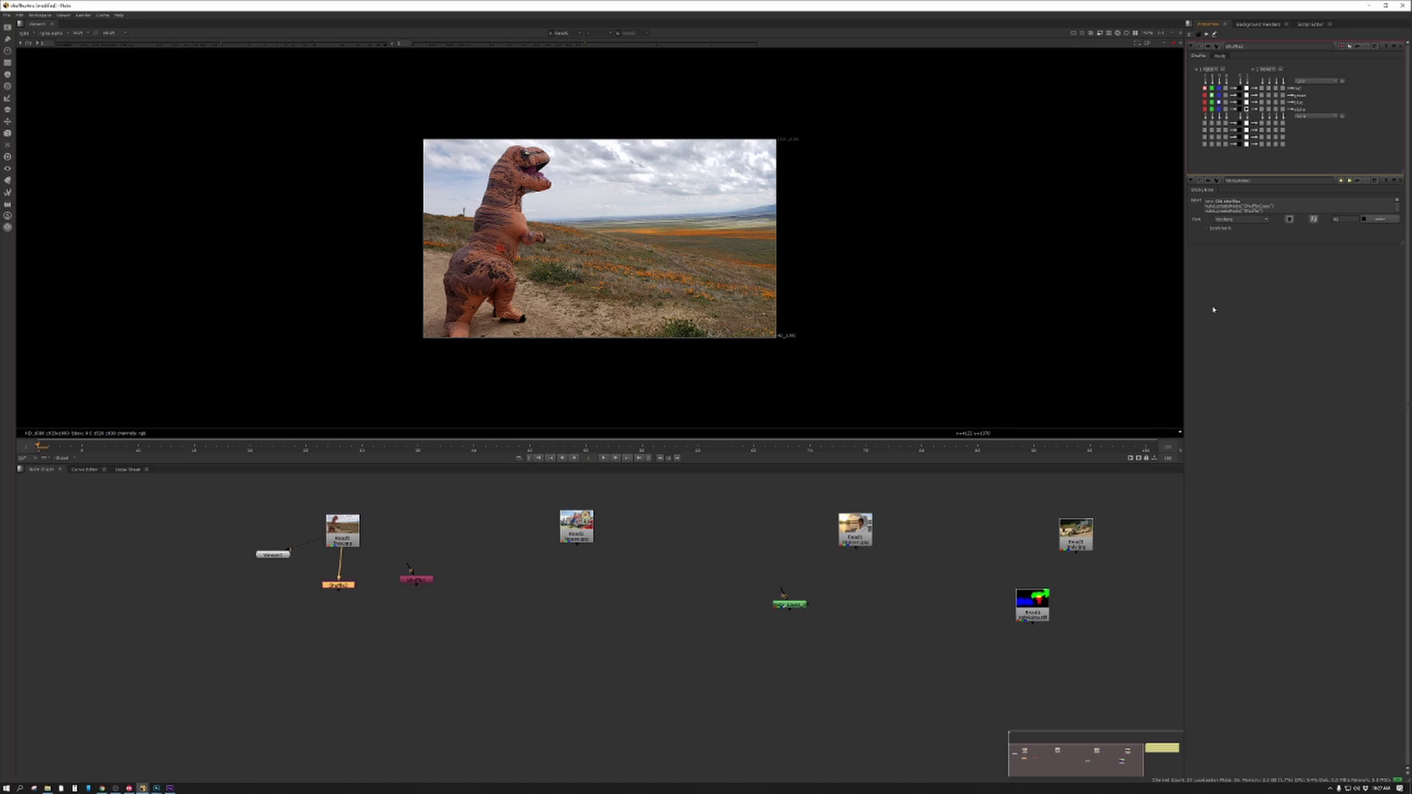
{"action": "left_click_drag", "start_coordinate": [409, 569], "coordinate": [360, 545]}
{"action": "left_click", "coordinate": [416, 579]}
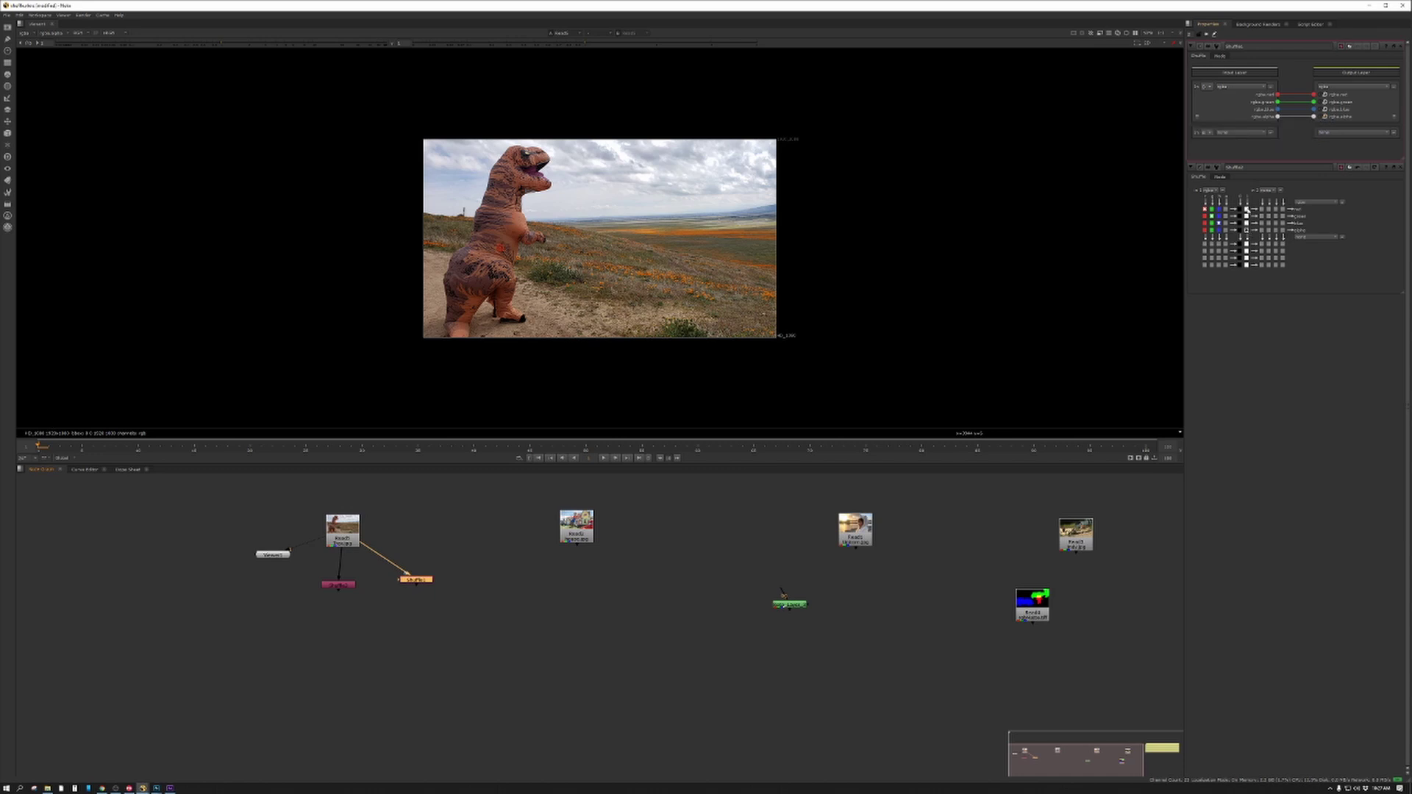
{"action": "left_click", "coordinate": [1325, 117]}
Wire Shuffle2 to viewer input 1 and Shuffle1 to input 2, ending on Shuffle2
{"action": "key", "text": "1"}
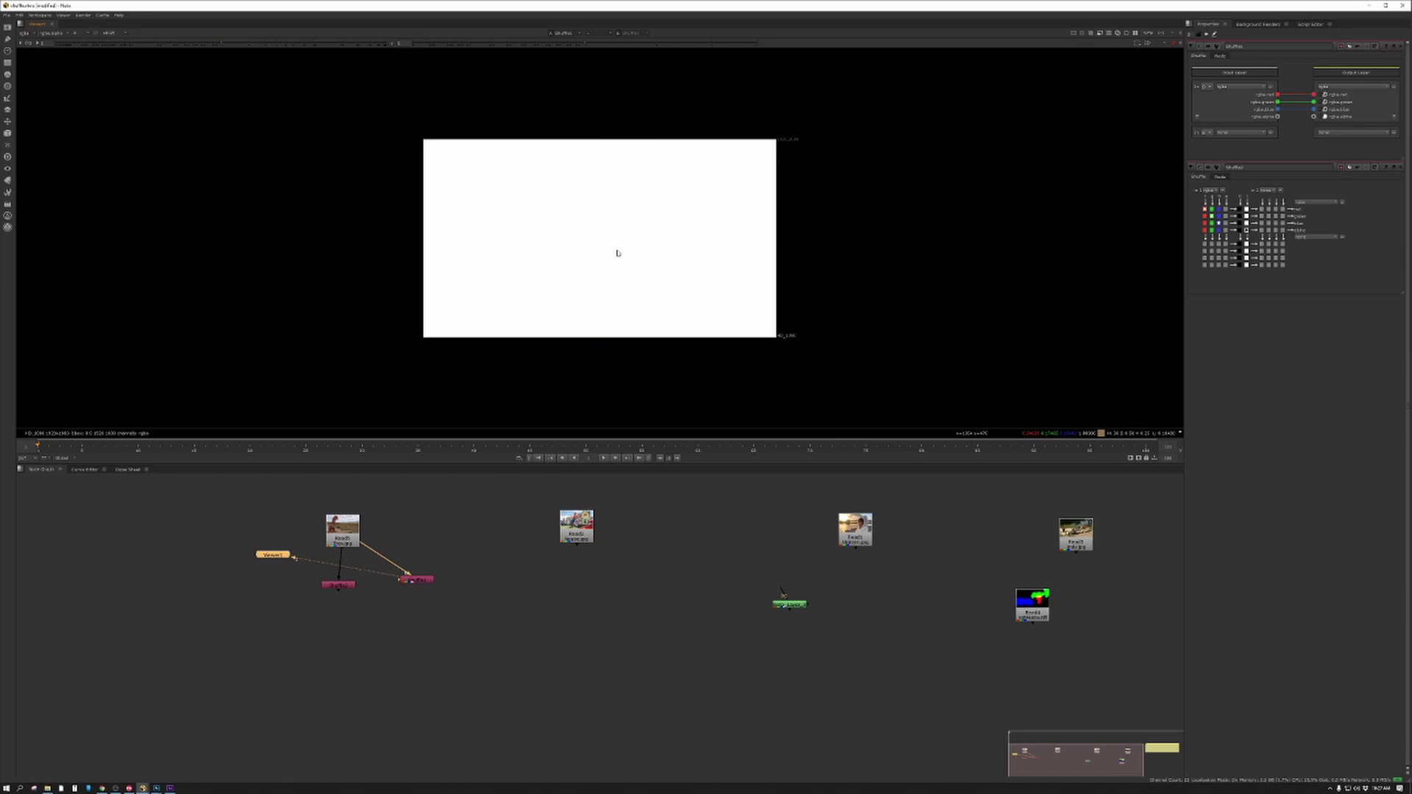
{"action": "left_click", "coordinate": [340, 585]}
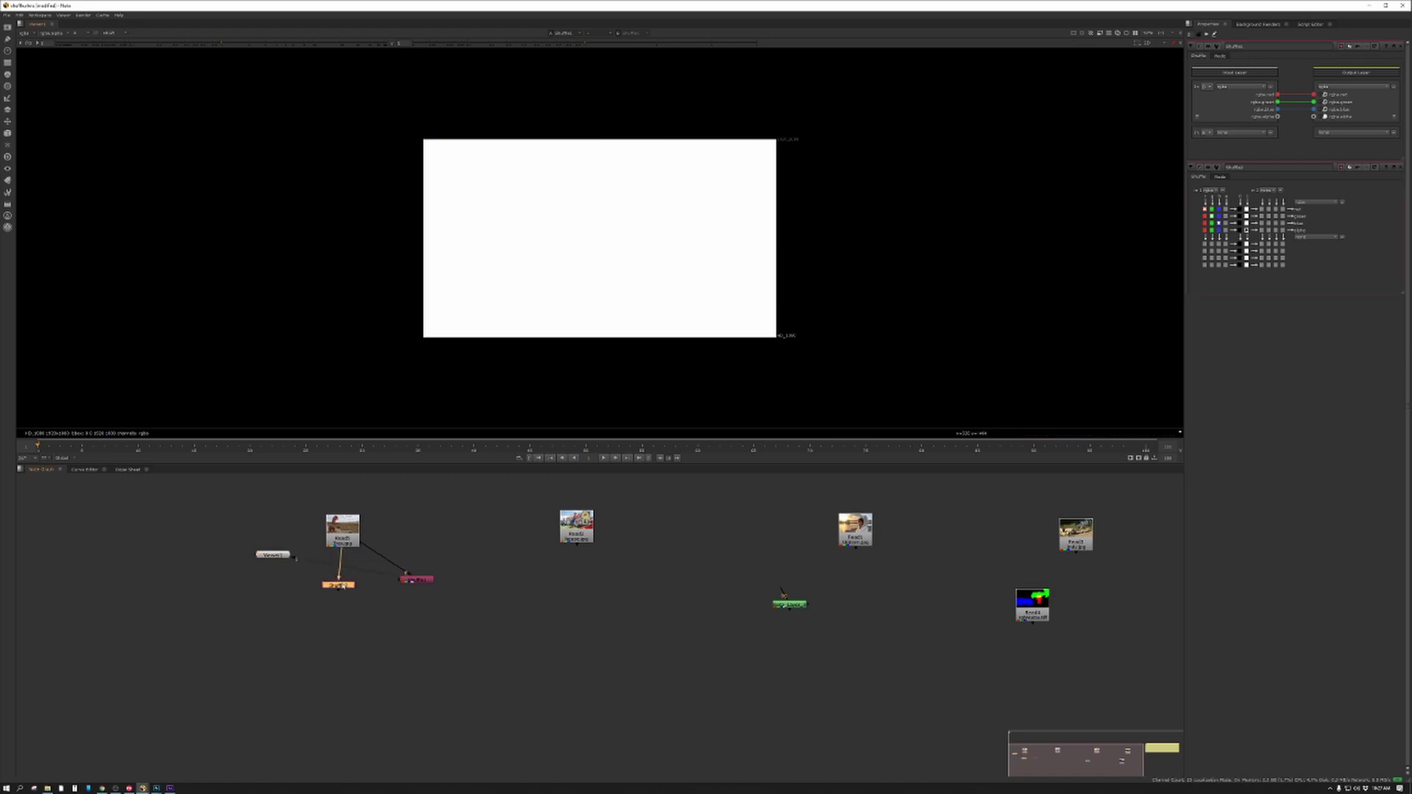
{"action": "key", "text": "1"}
{"action": "left_click", "coordinate": [425, 581]}
{"action": "key", "text": "2"}
{"action": "left_click", "coordinate": [339, 585]}
{"action": "key", "text": "1"}
{"action": "left_click", "coordinate": [412, 580]}
{"action": "key", "text": "2"}
{"action": "left_click", "coordinate": [335, 585]}
{"action": "key", "text": "1"}
Create another old-style Shuffle from the Script Editor, connect it to Read2 and view it
{"action": "key", "text": "a"}
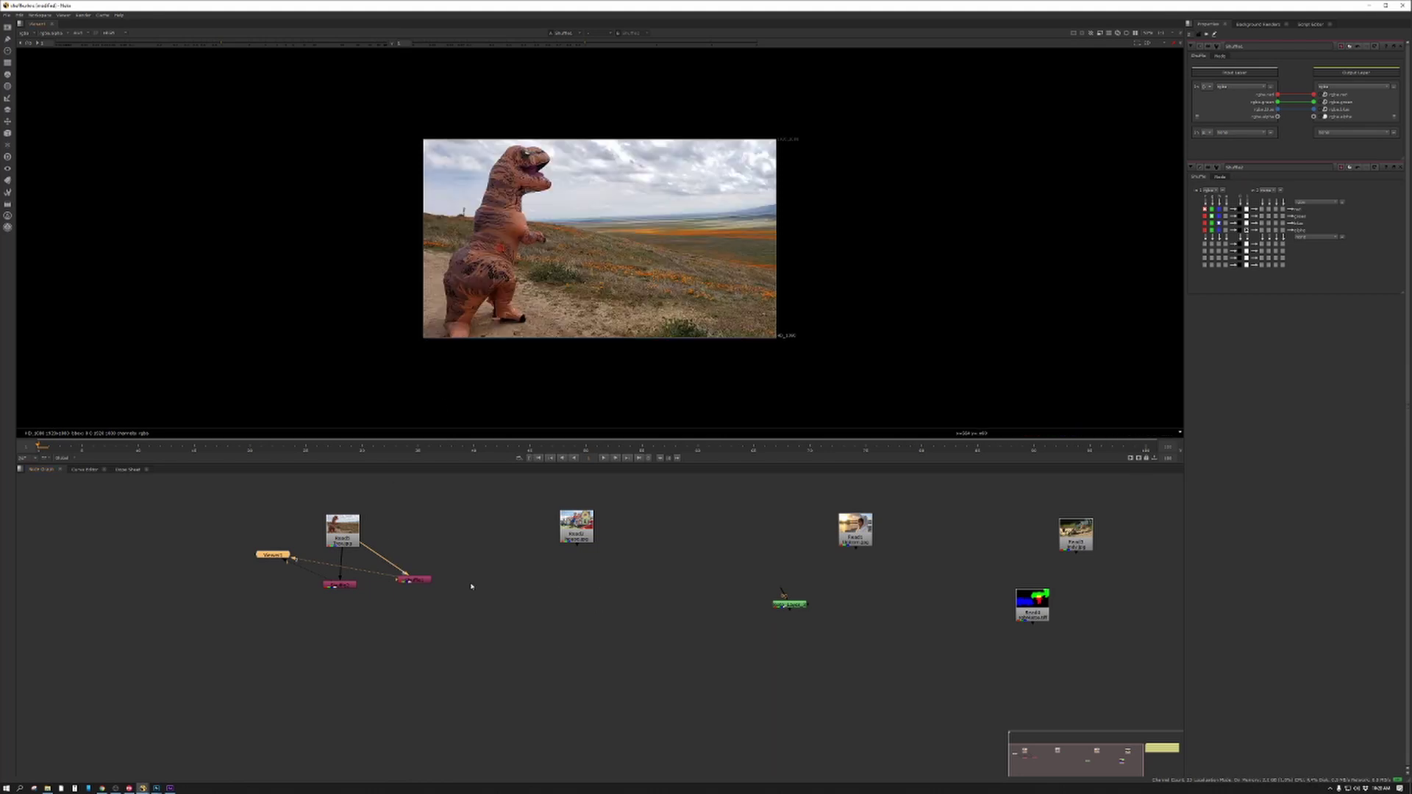
{"action": "left_click_drag", "start_coordinate": [414, 581], "coordinate": [384, 592]}
{"action": "left_click", "coordinate": [581, 531]}
{"action": "left_click_drag", "start_coordinate": [581, 531], "coordinate": [538, 522]}
{"action": "left_click", "coordinate": [535, 583]}
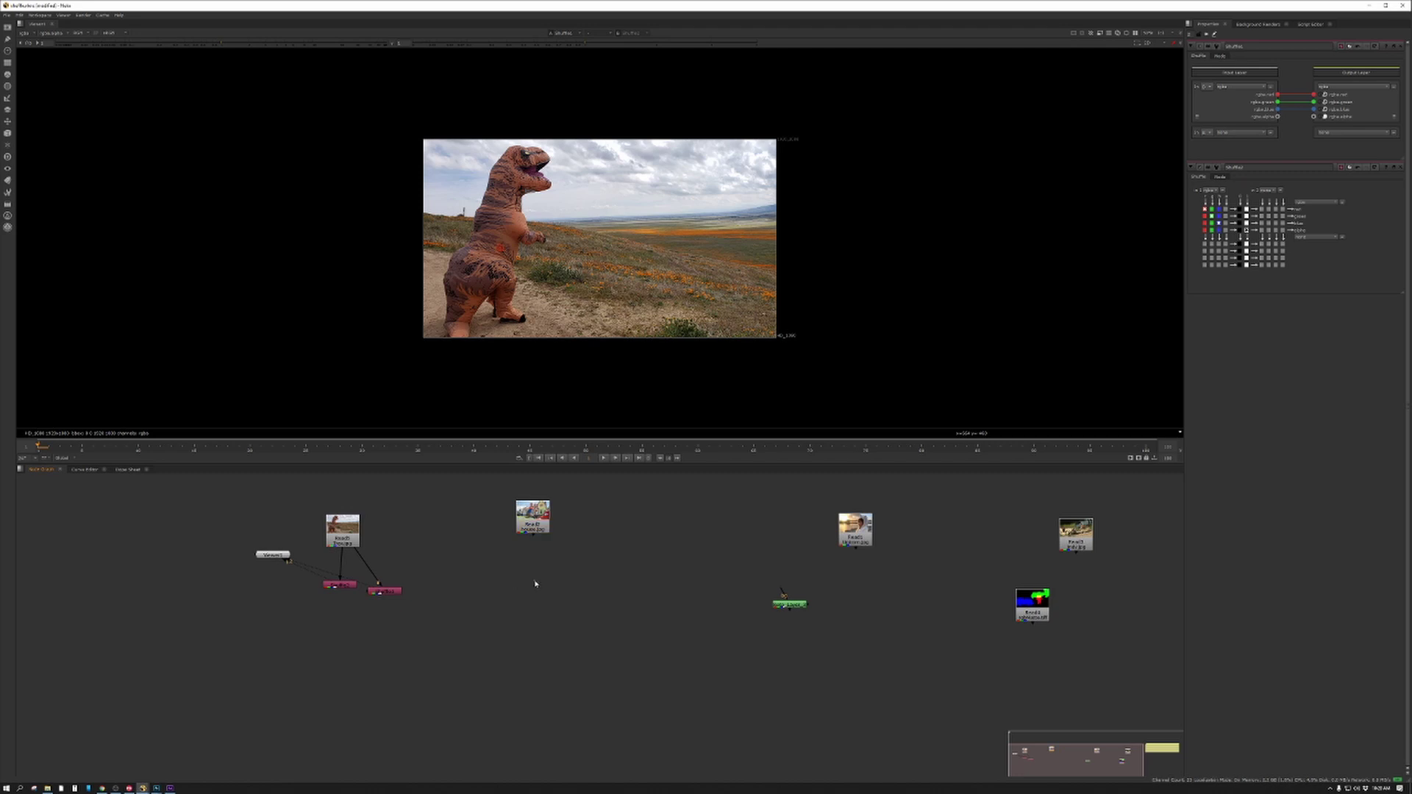
{"action": "left_click", "coordinate": [1313, 25]}
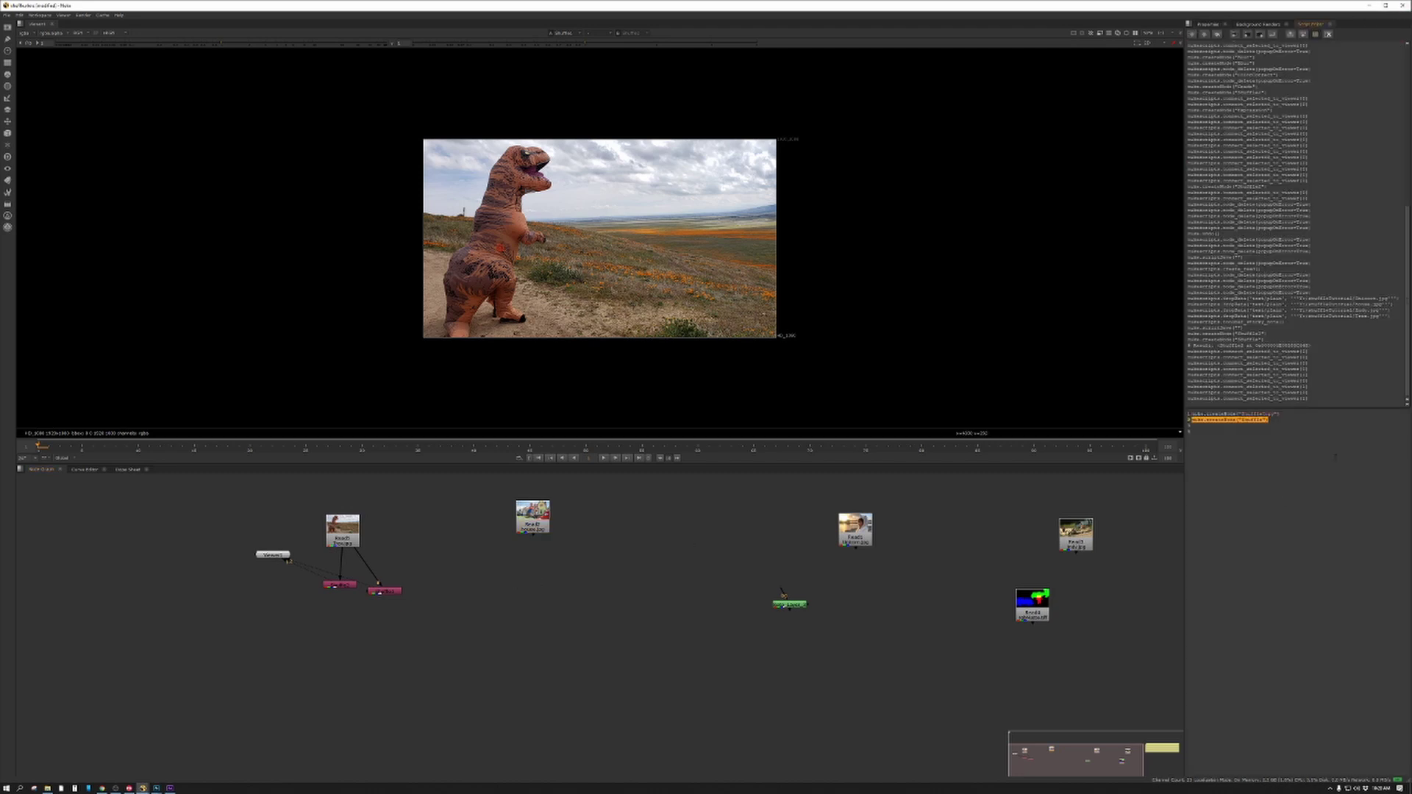
{"action": "key", "text": "ctrl+Return"}
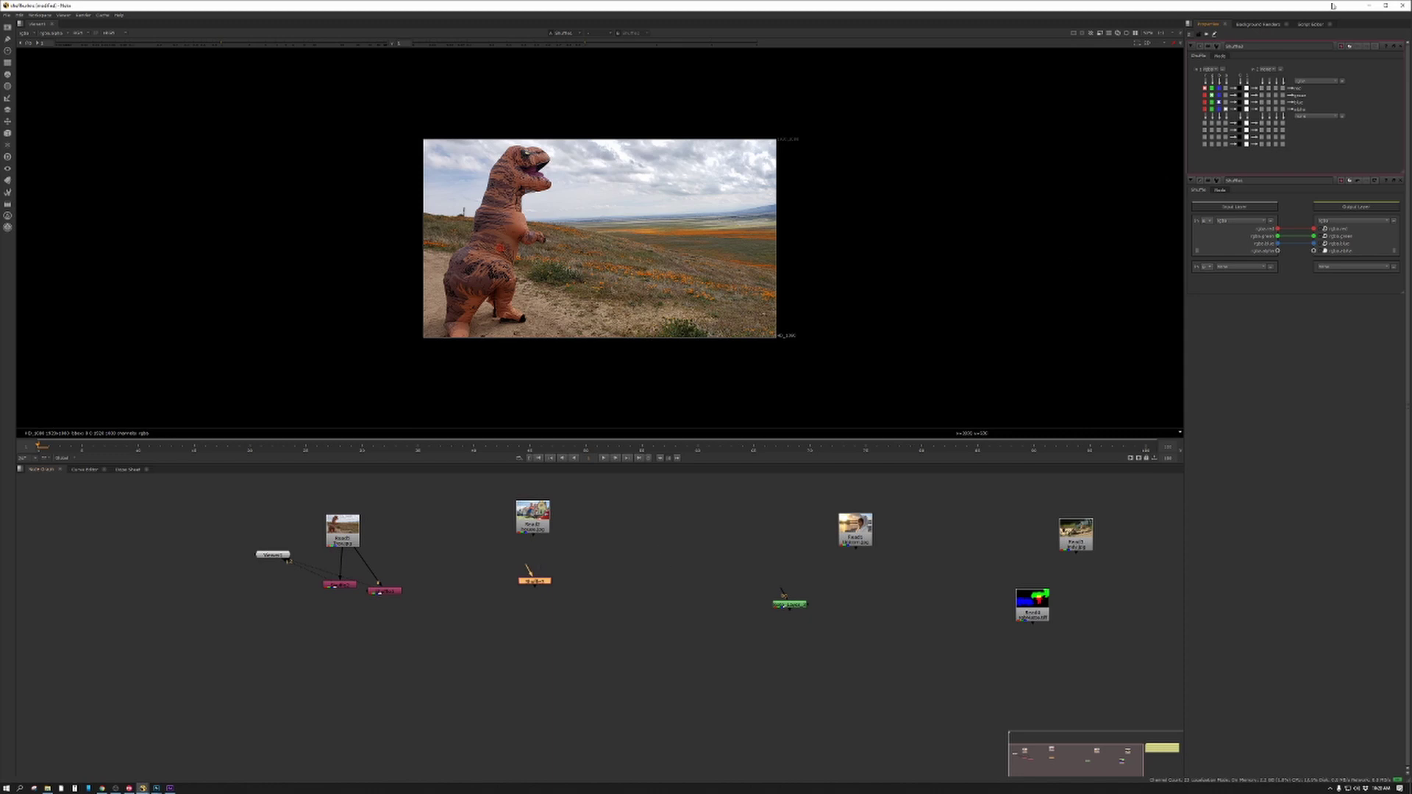
{"action": "left_click_drag", "start_coordinate": [527, 568], "coordinate": [532, 520]}
{"action": "key", "text": "1"}
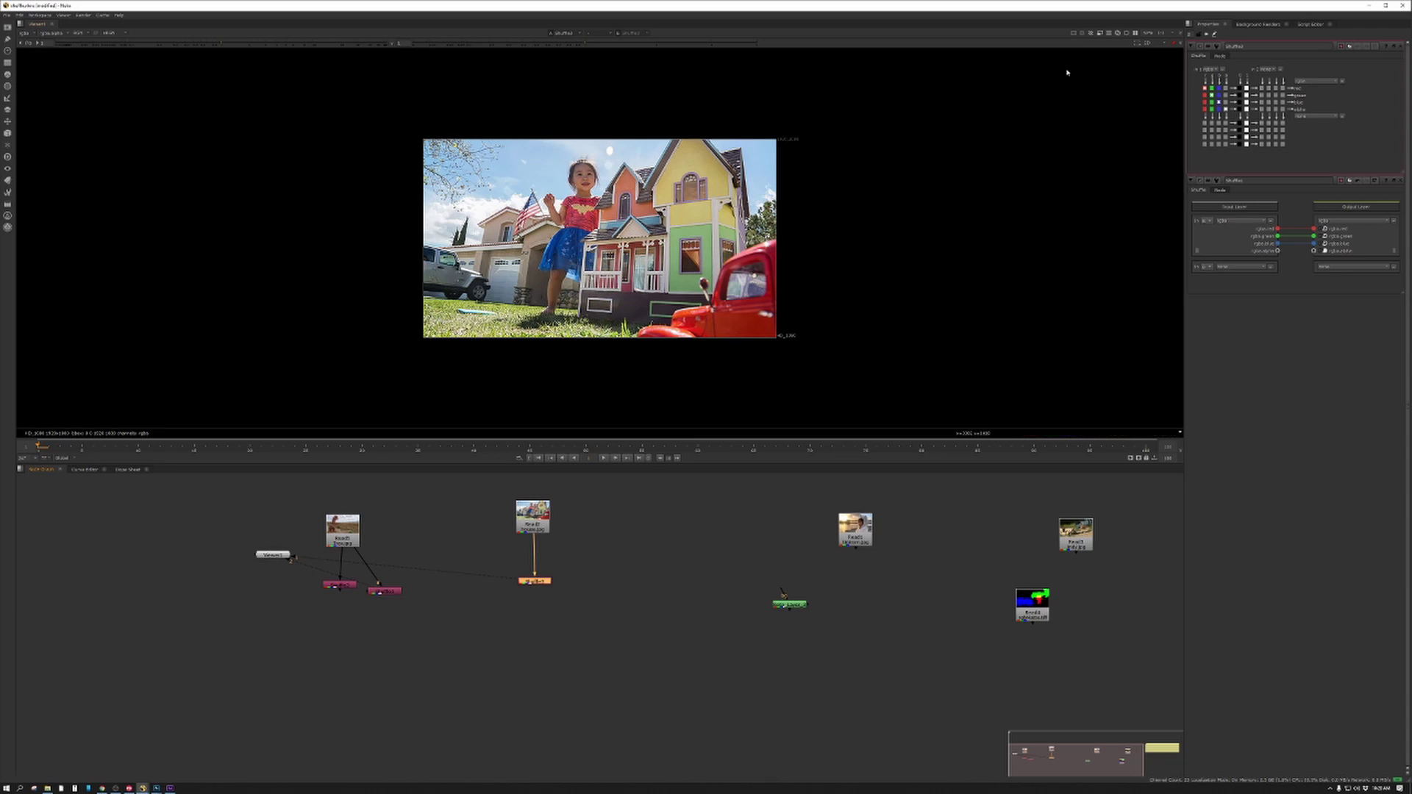
Route red, then green, then blue to all RGB outputs of the old Shuffle
{"action": "left_click", "coordinate": [1205, 95]}
{"action": "left_click", "coordinate": [1204, 102]}
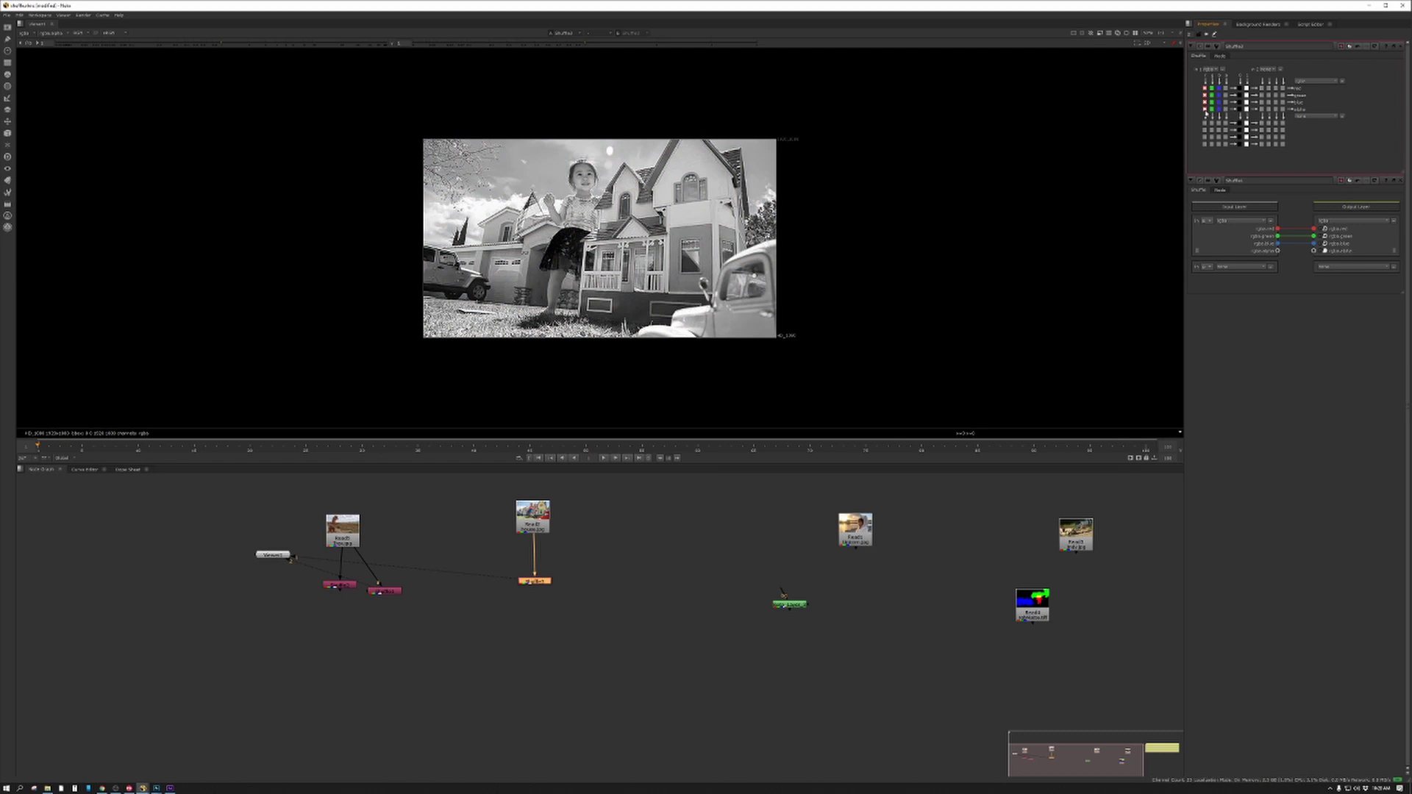
{"action": "left_click", "coordinate": [1211, 87]}
{"action": "left_click", "coordinate": [1211, 95]}
{"action": "left_click", "coordinate": [1211, 102]}
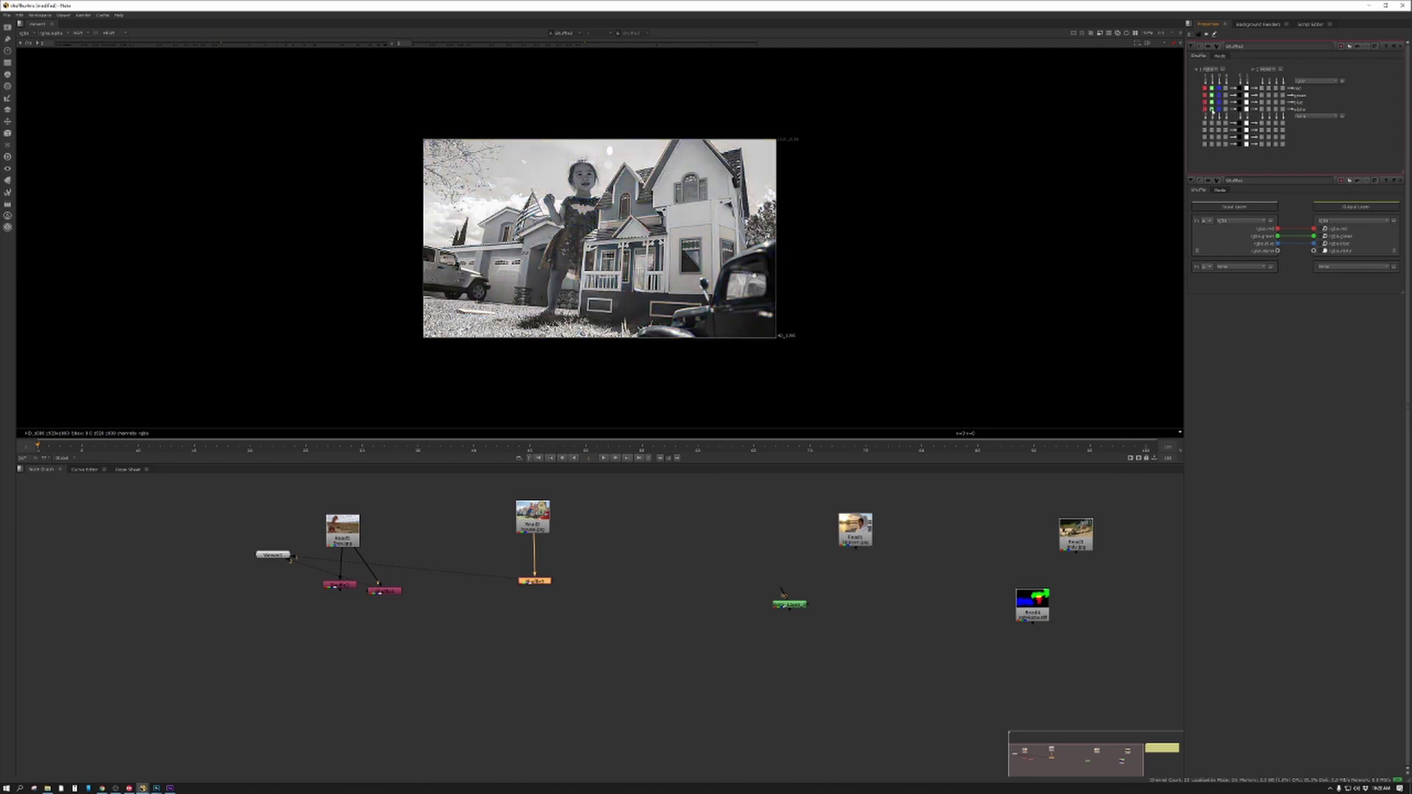
{"action": "left_click", "coordinate": [1218, 87]}
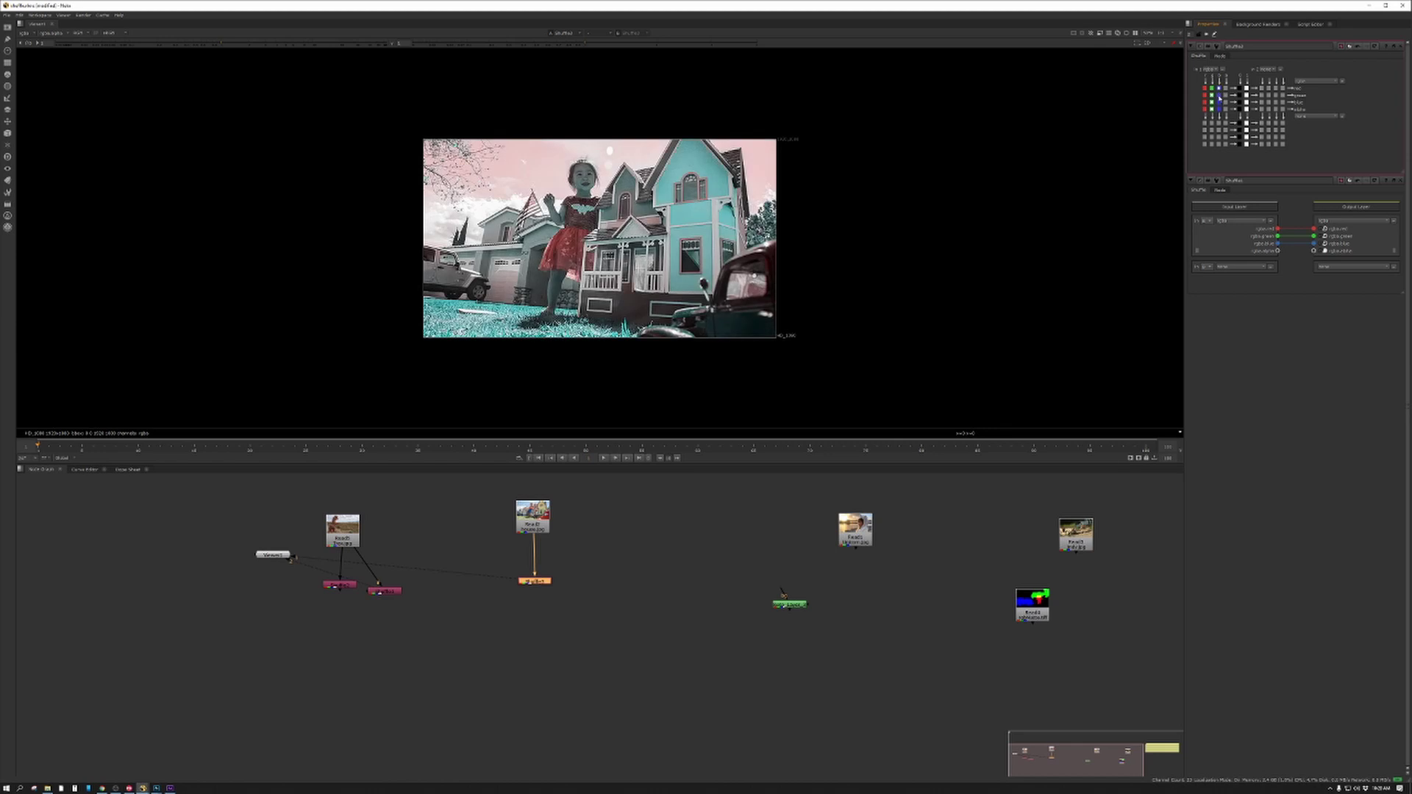
{"action": "left_click", "coordinate": [1218, 95]}
{"action": "left_click", "coordinate": [1218, 101]}
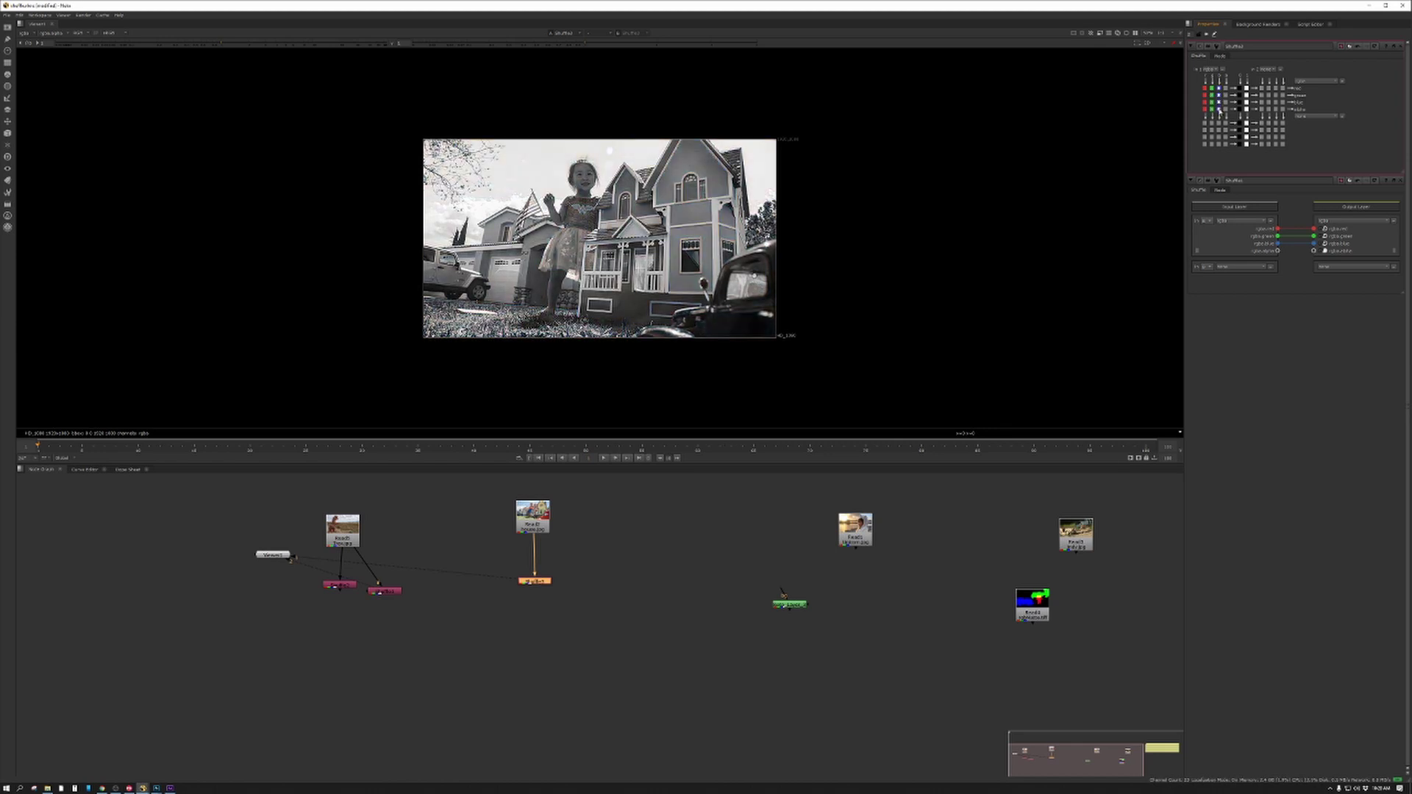
{"action": "left_click", "coordinate": [621, 561]}
Create a new Shuffle on Read2, clear its green/blue/alpha wires, and route rgba.red into green
{"action": "key", "text": "Tab"}
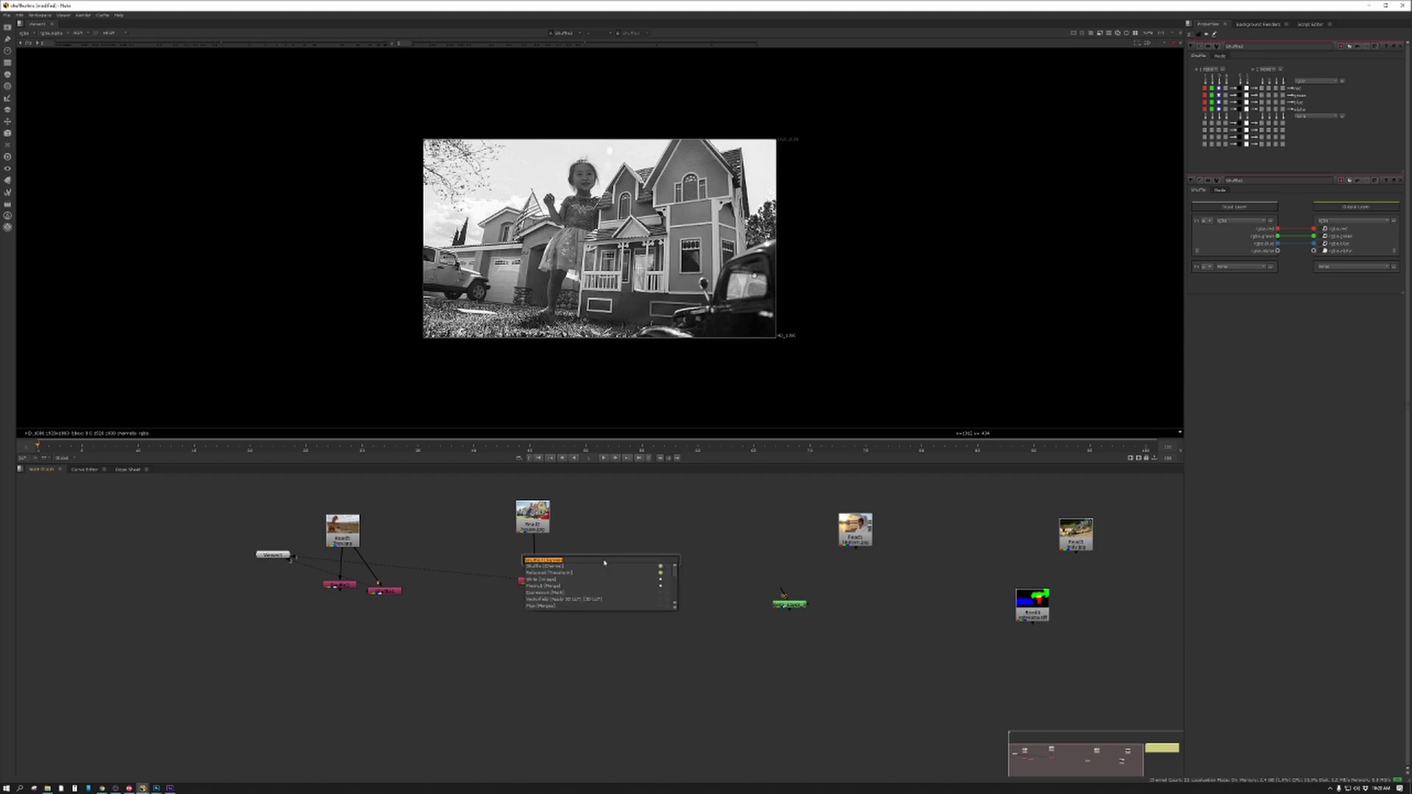
{"action": "key", "text": "Return"}
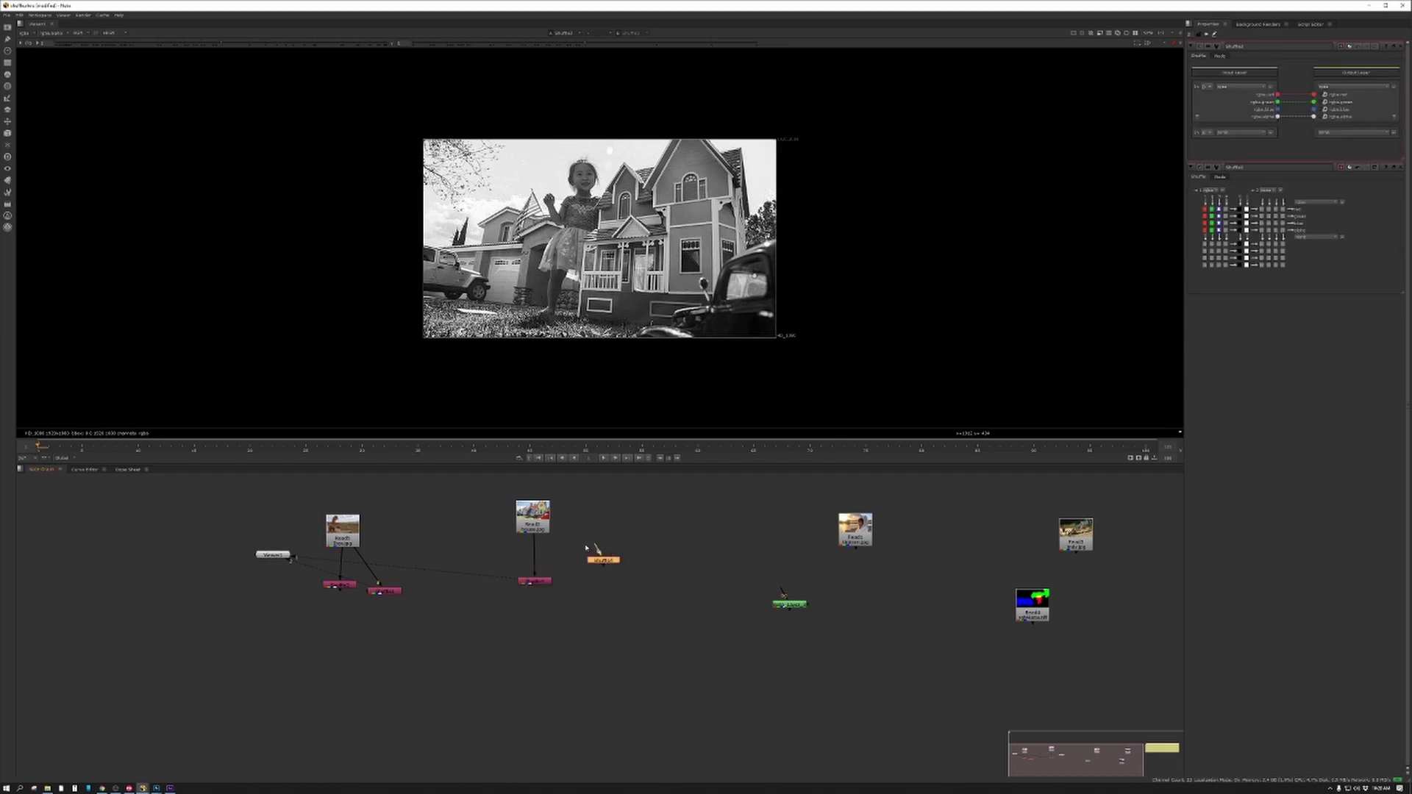
{"action": "left_click_drag", "start_coordinate": [596, 550], "coordinate": [591, 579]}
{"action": "left_click", "coordinate": [1298, 104]}
{"action": "mouse_move", "coordinate": [1298, 111]}
{"action": "left_mouse_down"}
{"action": "mouse_move", "coordinate": [1280, 132]}
{"action": "mouse_move", "coordinate": [1314, 95]}
{"action": "left_mouse_up"}
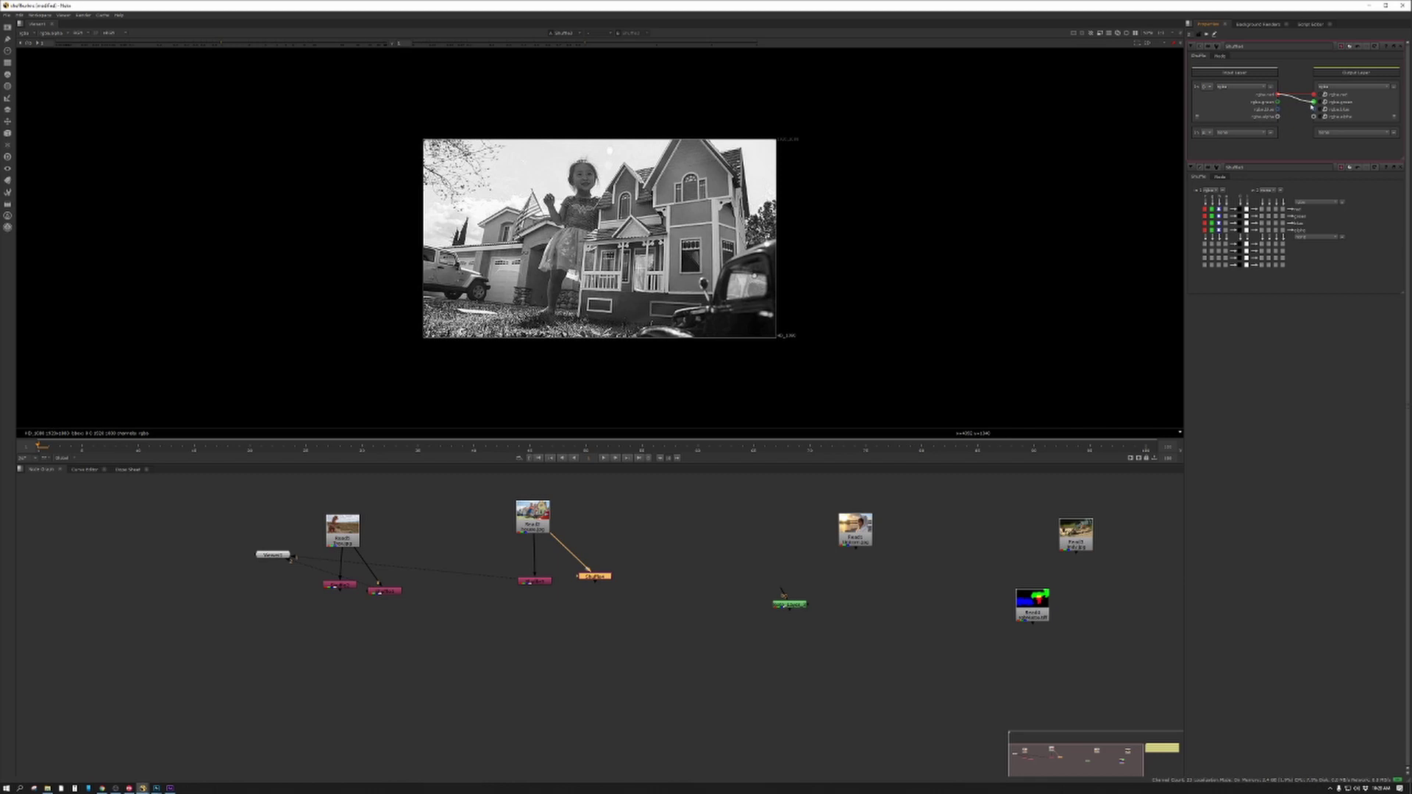
{"action": "left_click_drag", "start_coordinate": [1277, 94], "coordinate": [1313, 116]}
View the old Shuffle and switch its remaining outputs to the red channel for greyscale
{"action": "key", "text": "1"}
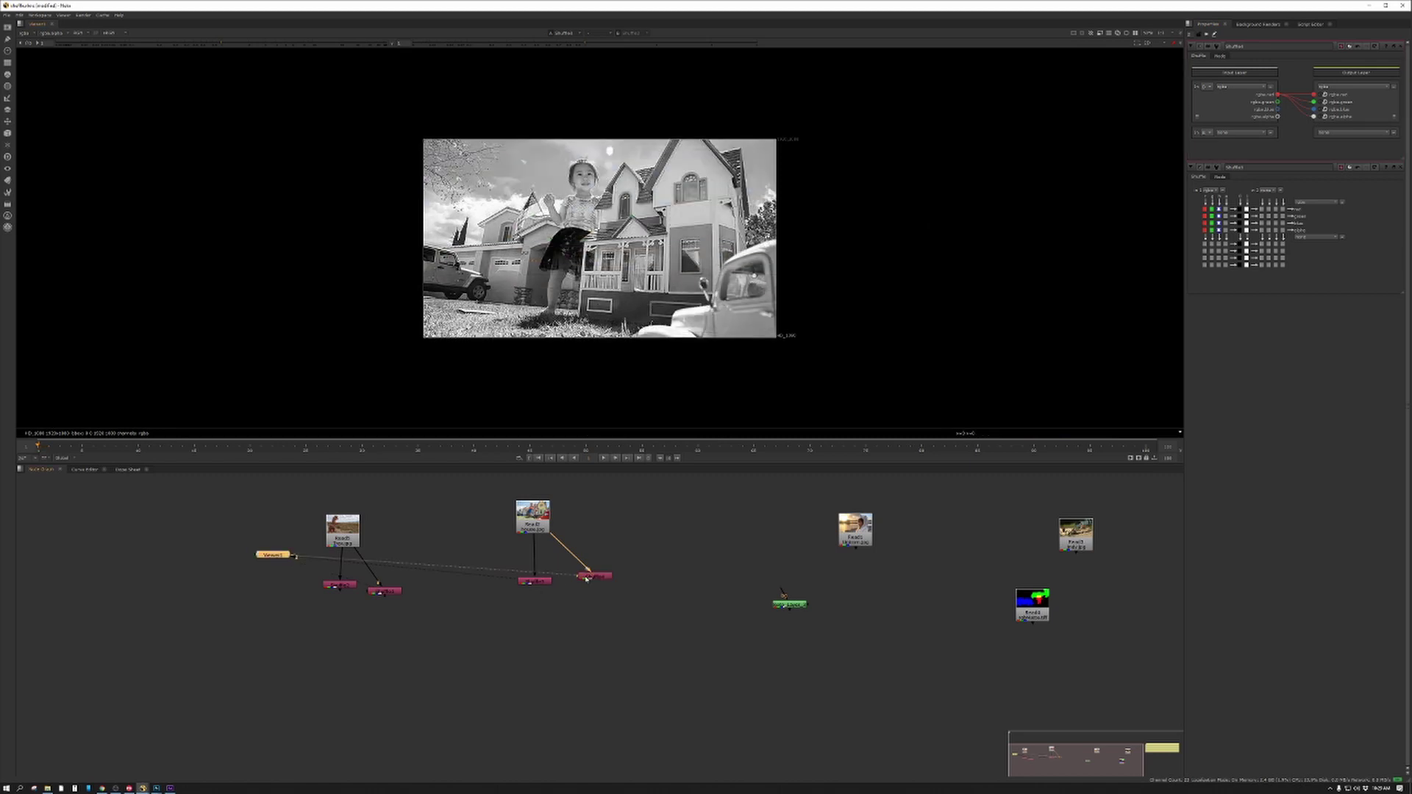
{"action": "double_click", "coordinate": [537, 585]}
{"action": "left_click", "coordinate": [1209, 86]}
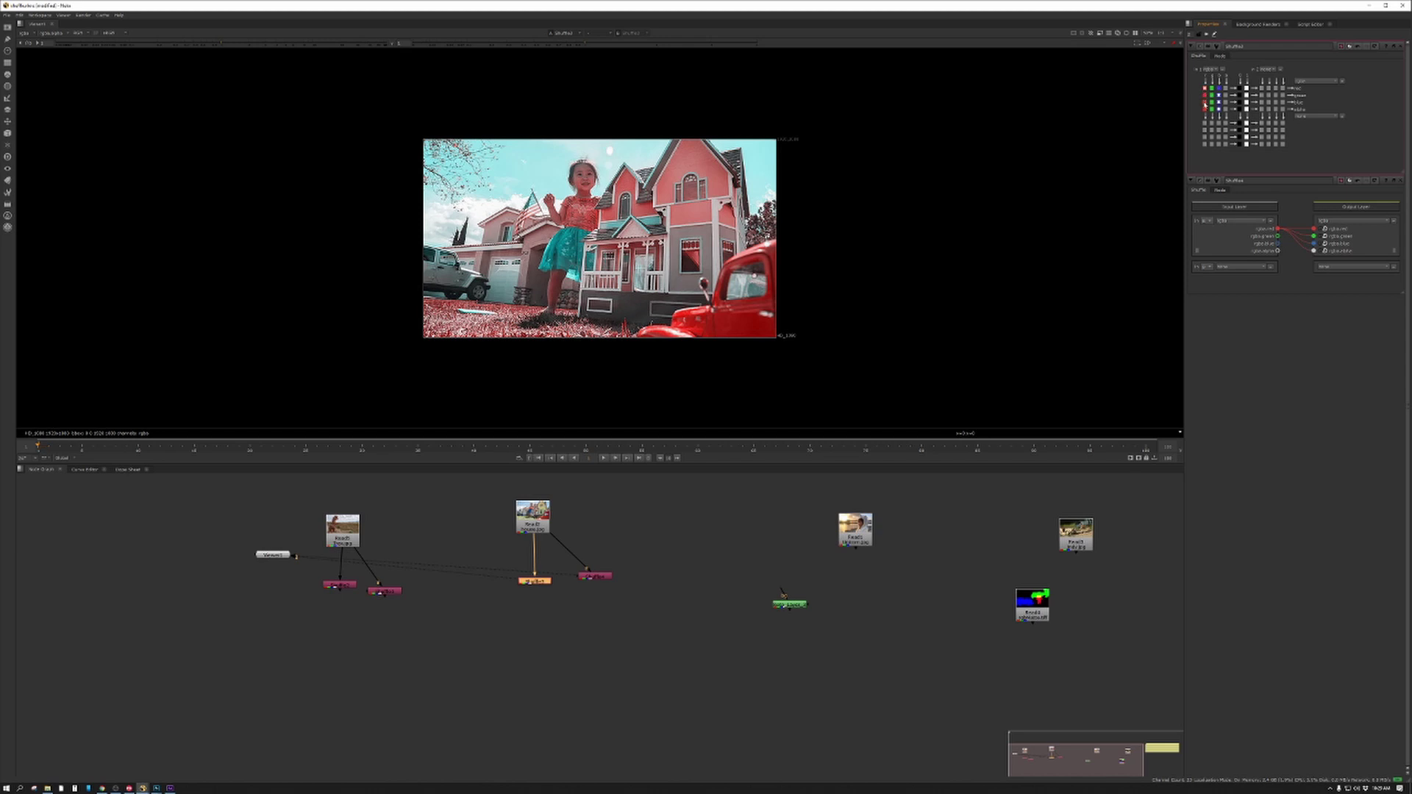
{"action": "left_click", "coordinate": [1204, 102]}
{"action": "left_click", "coordinate": [1205, 109]}
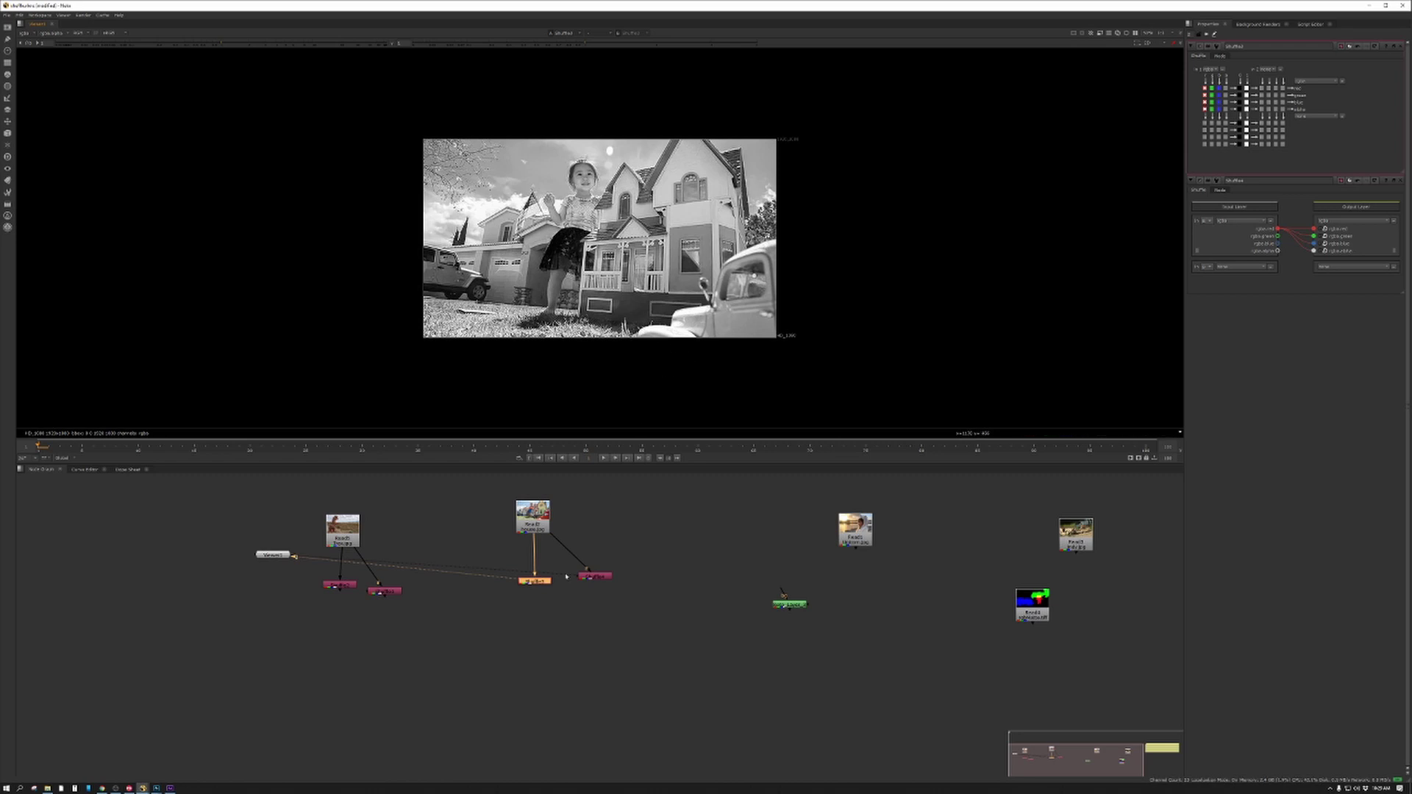
{"action": "double_click", "coordinate": [593, 577]}
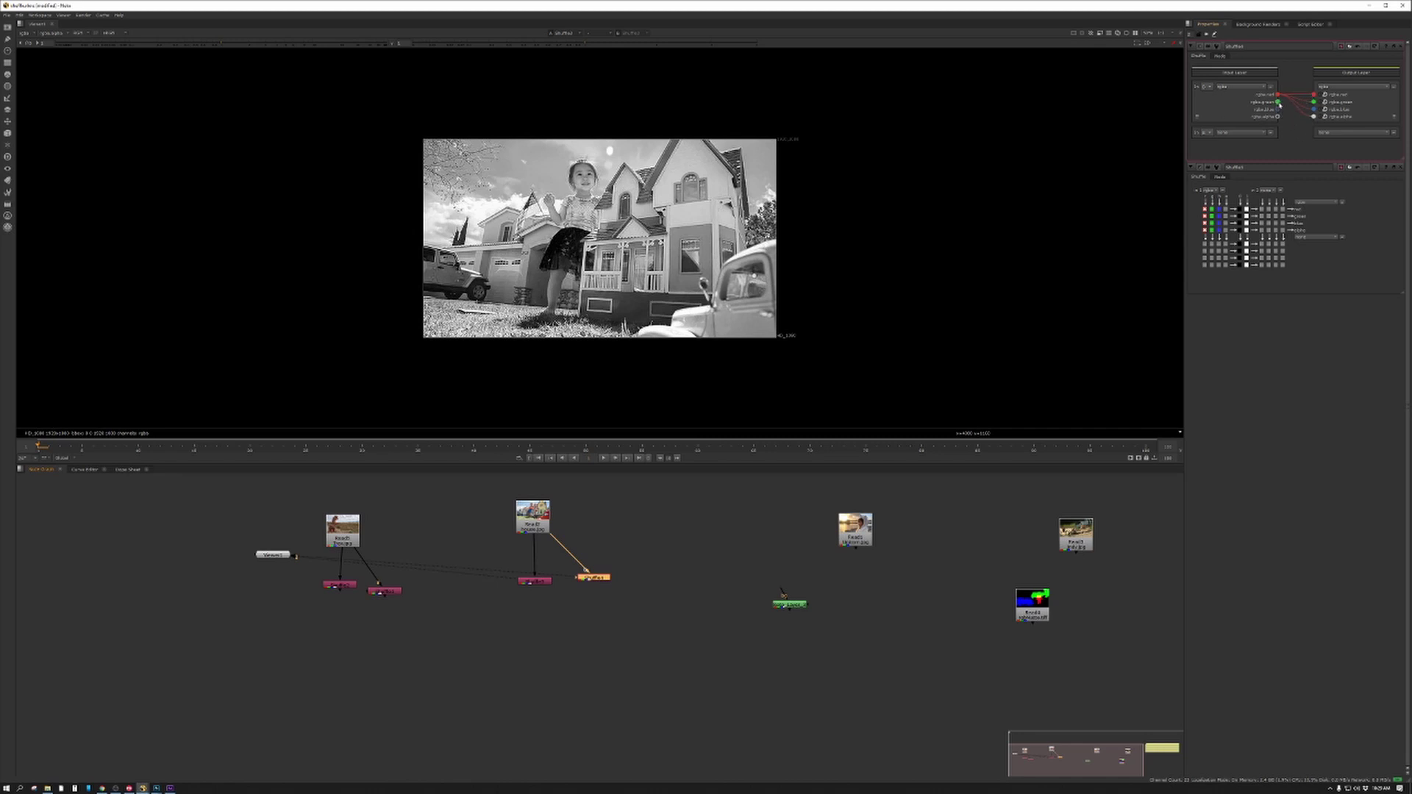
Route rgba.green to the green and alpha outputs in the new Shuffle, then select Viewer1
{"action": "left_click_drag", "start_coordinate": [1277, 101], "coordinate": [1313, 102]}
{"action": "left_click_drag", "start_coordinate": [1278, 102], "coordinate": [1314, 117]}
{"action": "left_click_drag", "start_coordinate": [1199, 120], "coordinate": [1298, 151]}
{"action": "left_click", "coordinate": [272, 554]}
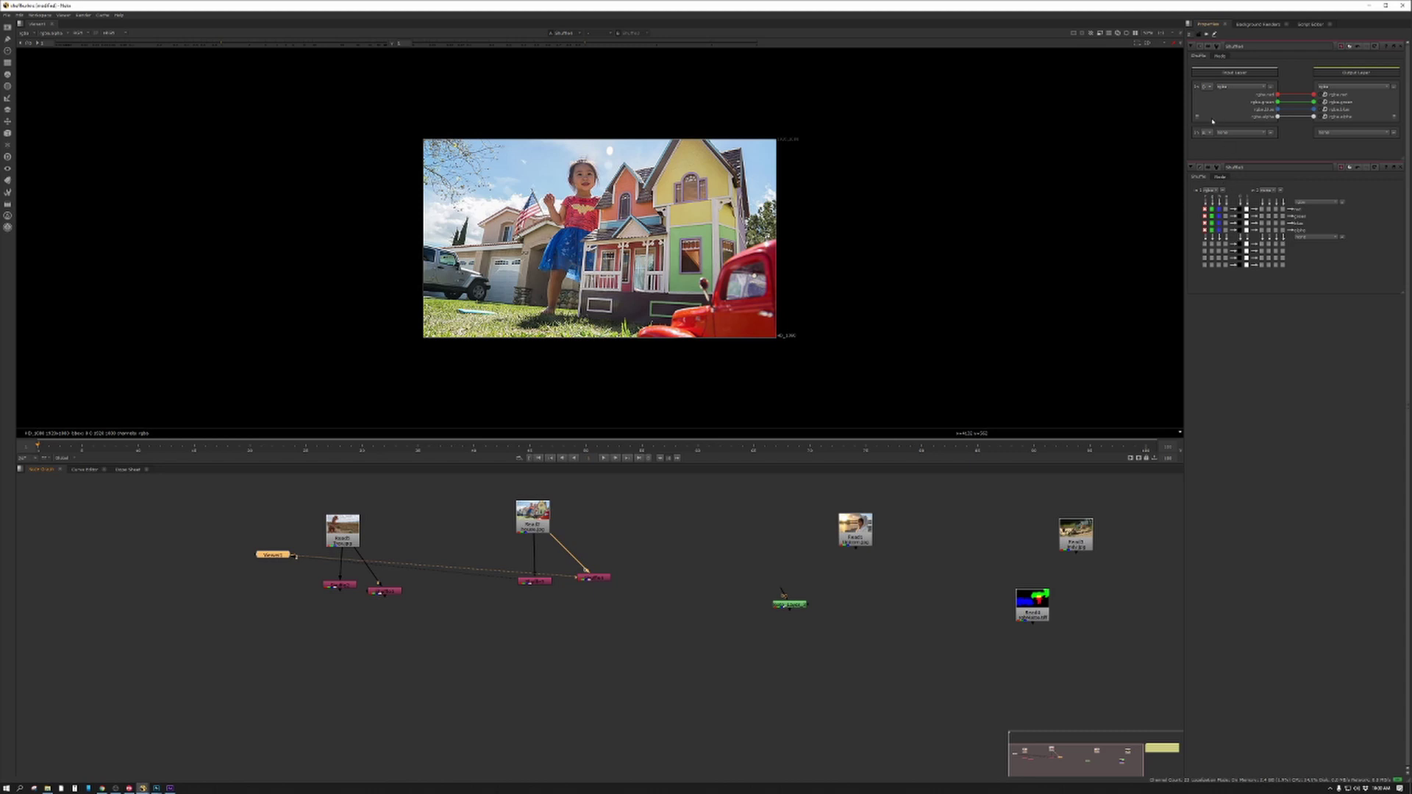
Bring the Old shuffles sticky note into view and display the Read1 hooded-girl image
{"action": "left_click_drag", "start_coordinate": [805, 609], "coordinate": [791, 602]}
{"action": "middle_click_drag", "start_coordinate": [824, 573], "coordinate": [691, 584]}
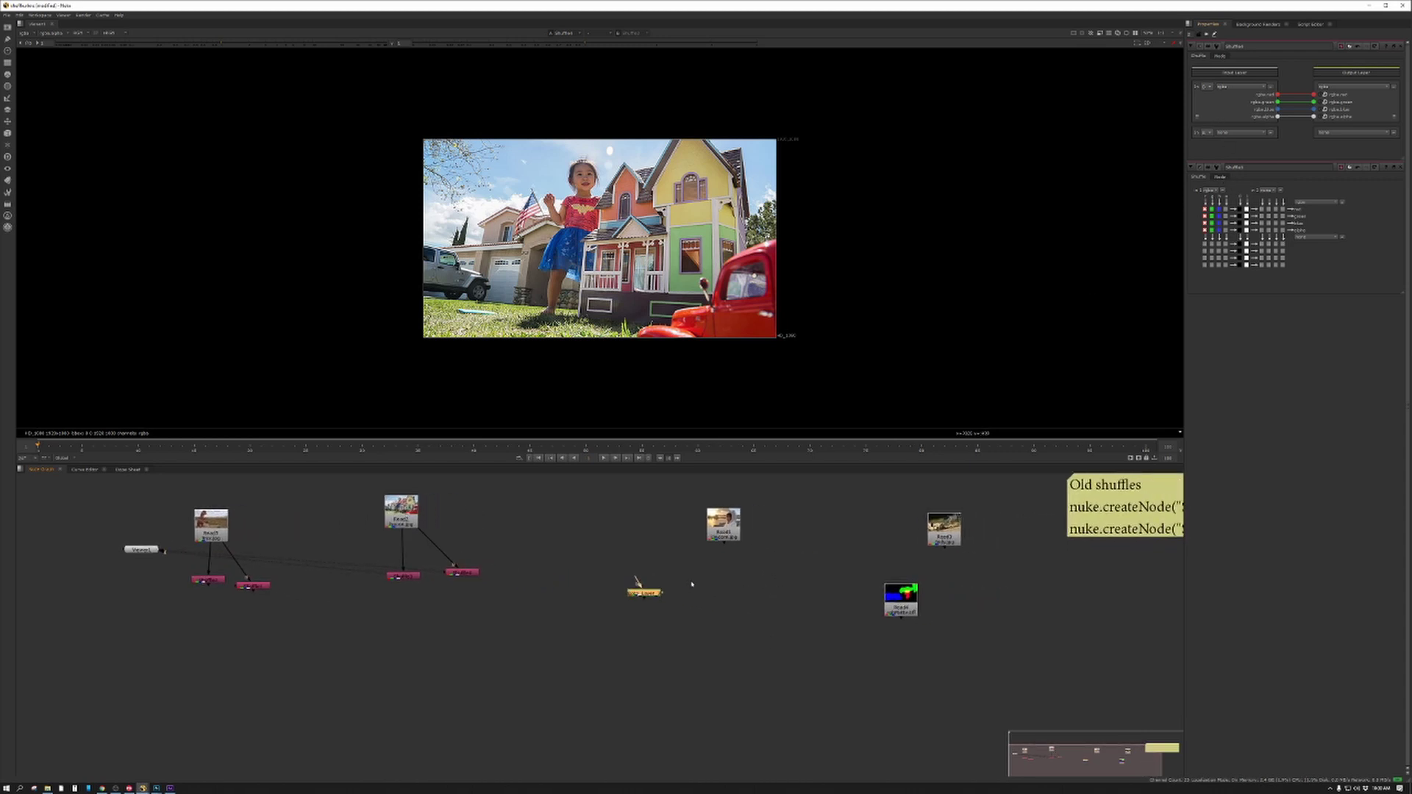
{"action": "left_click", "coordinate": [718, 582]}
{"action": "left_click", "coordinate": [724, 523]}
{"action": "key", "text": "1"}
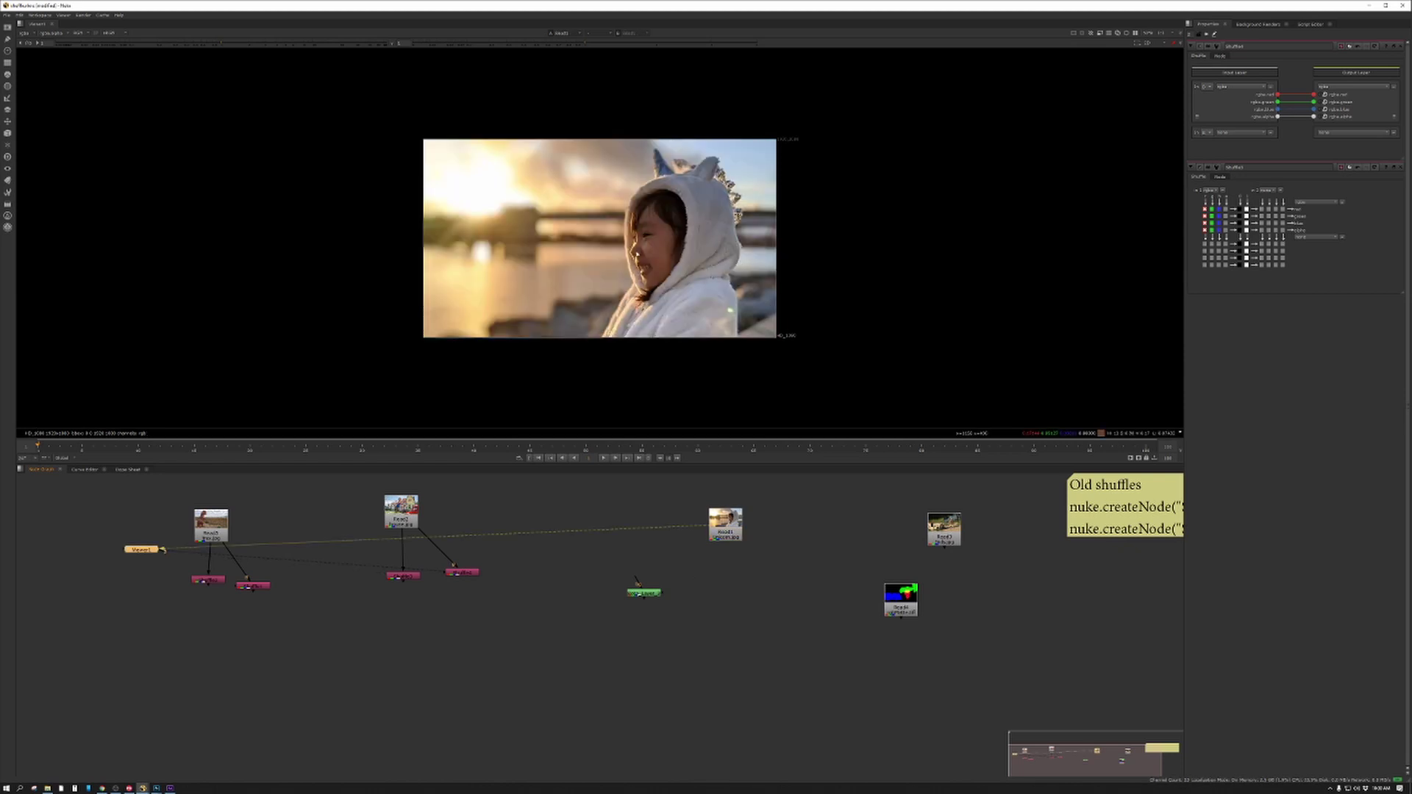
View the Roto node's white face matte zoomed in and load its shapes in properties
{"action": "left_click", "coordinate": [650, 595]}
{"action": "key", "text": "1"}
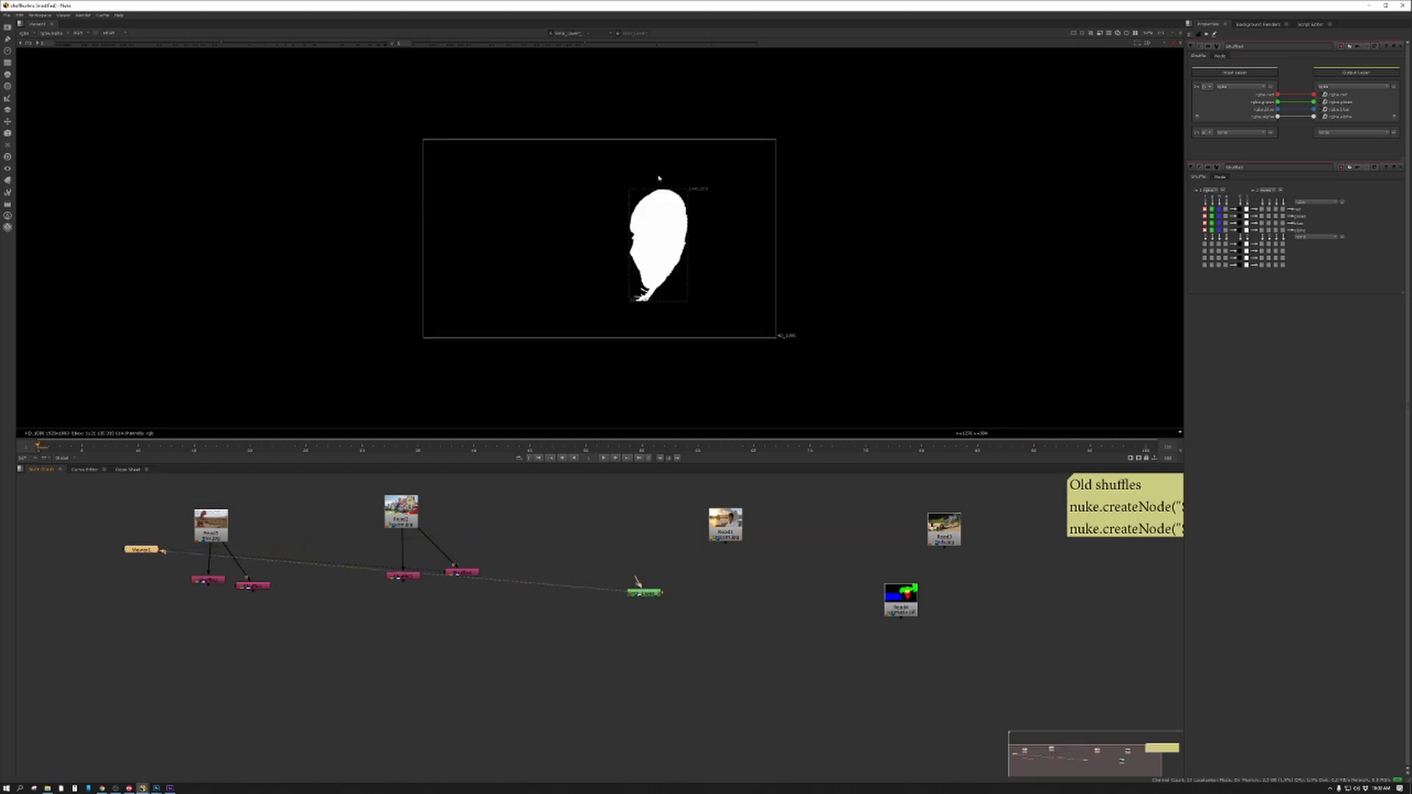
{"action": "scroll", "coordinate": [682, 279], "scroll_direction": "up", "scroll_amount": 3}
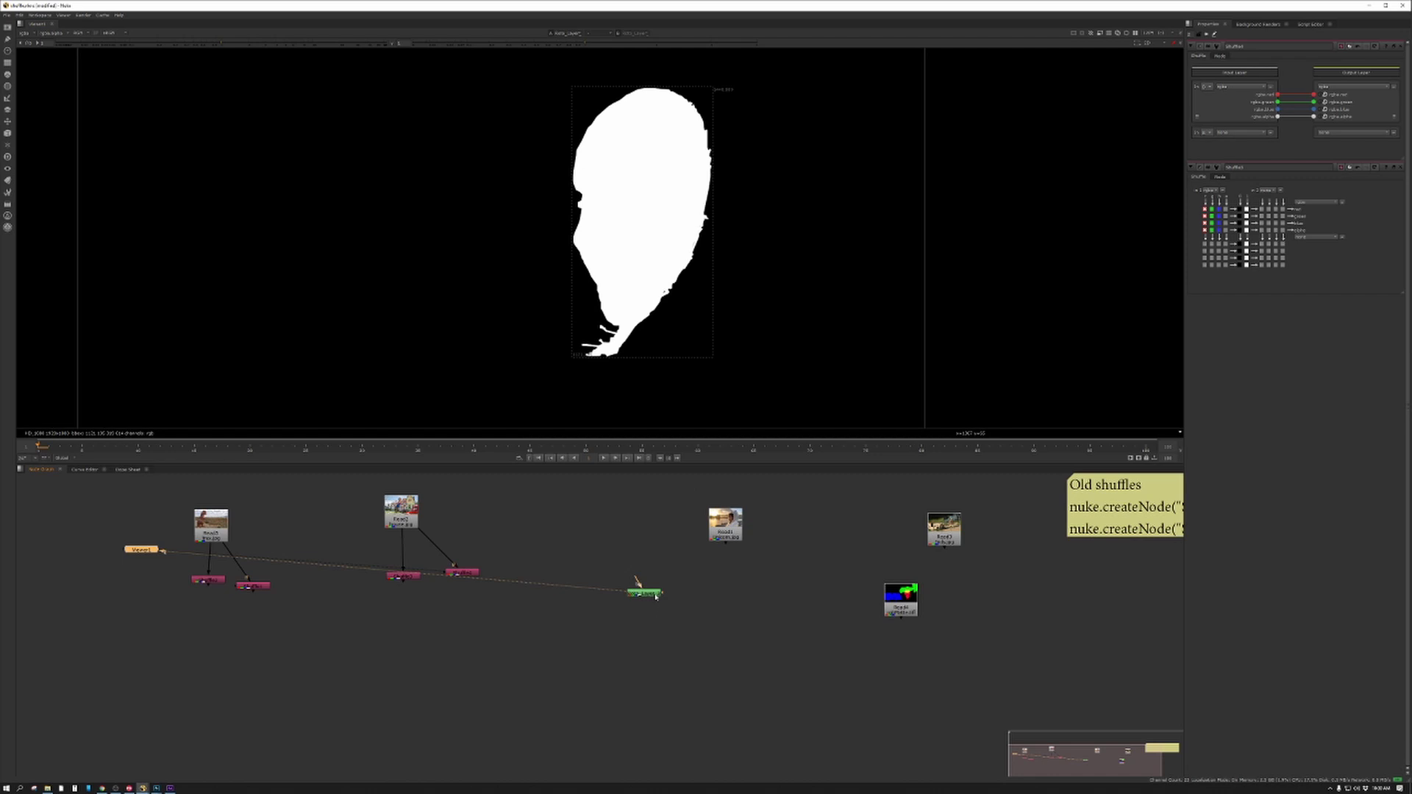
{"action": "double_click", "coordinate": [653, 593]}
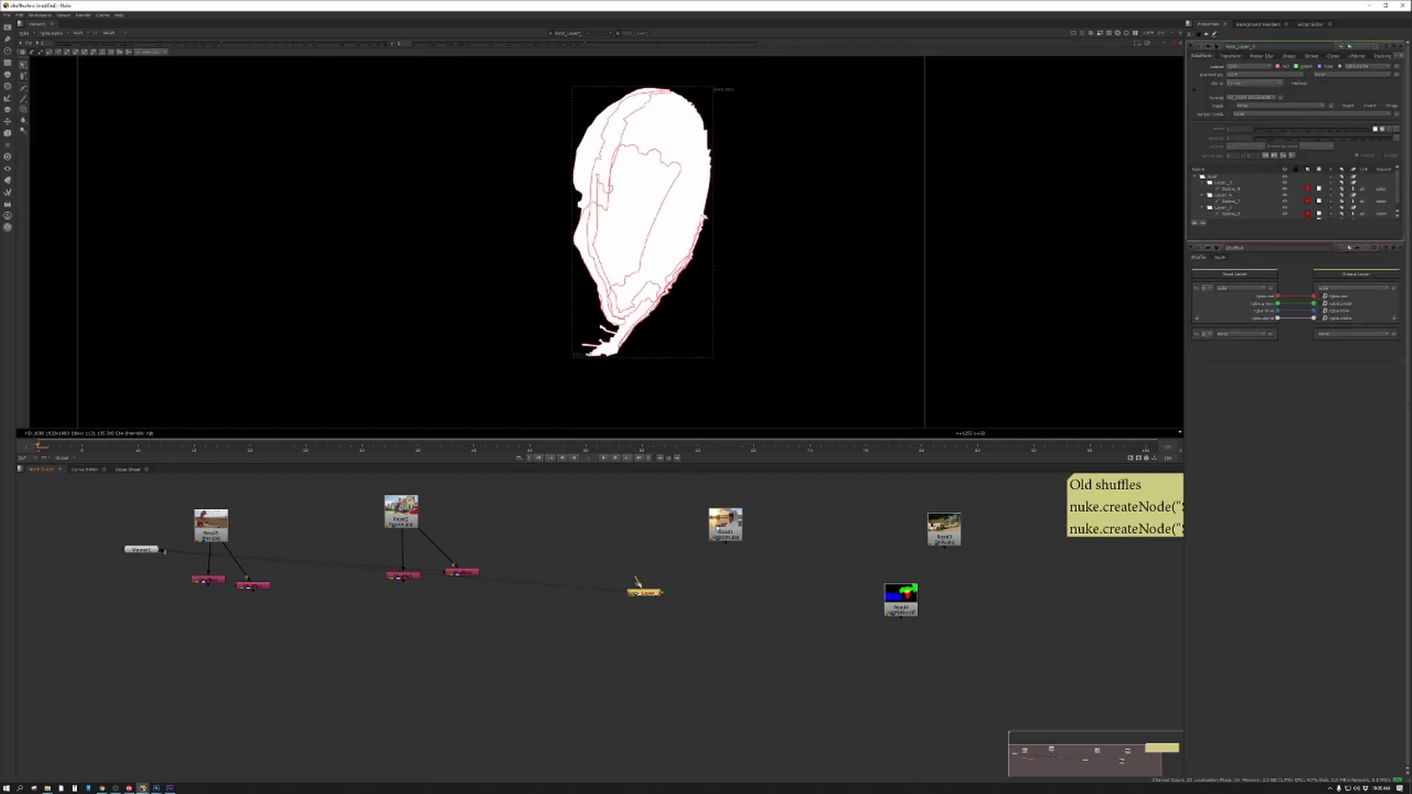
{"action": "left_click_drag", "start_coordinate": [733, 530], "coordinate": [734, 523]}
{"action": "left_click", "coordinate": [655, 597]}
{"action": "key", "text": "ctrl+z"}
{"action": "left_click", "coordinate": [723, 580]}
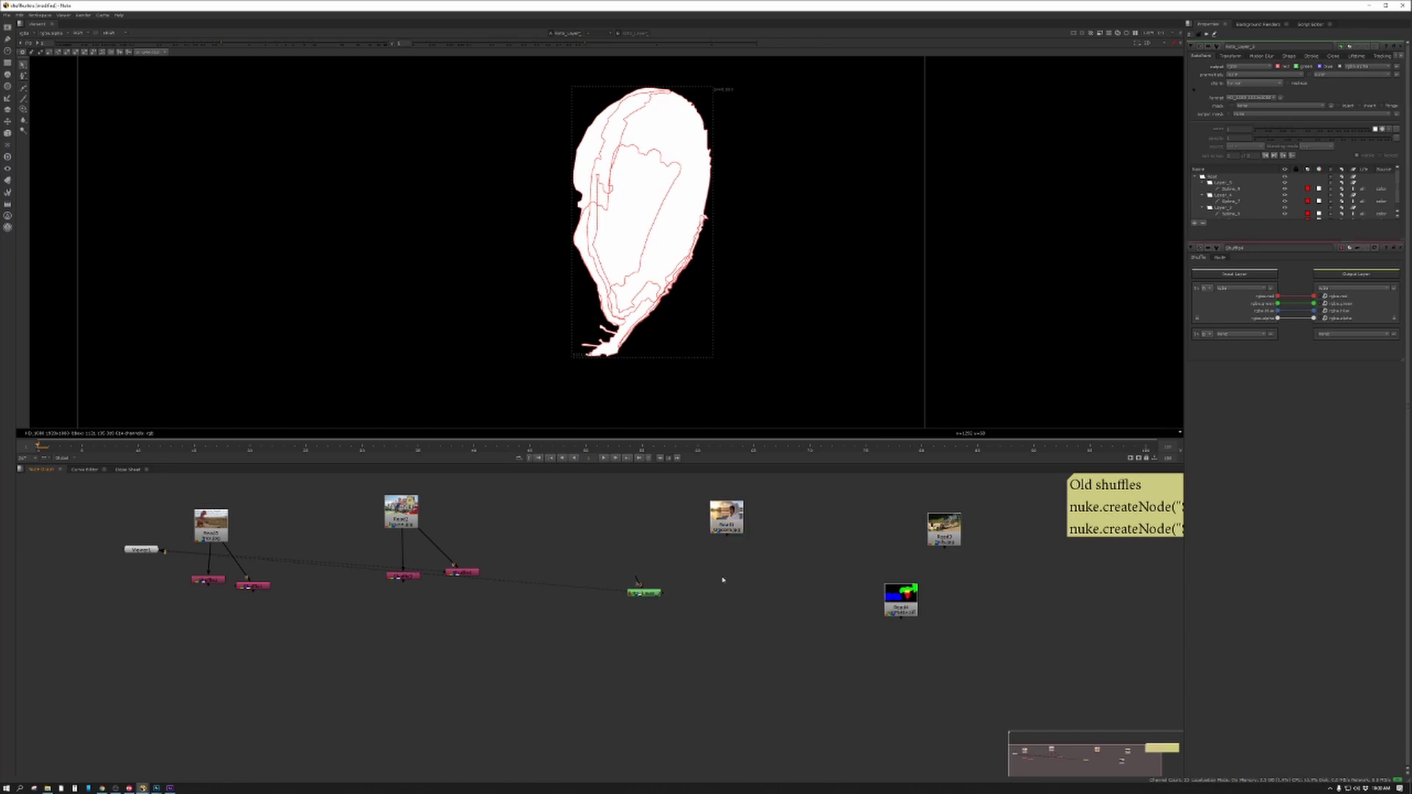
Search nodes for 'shuf' without adding one, then delete the accidental Copy node
{"action": "key", "text": "Tab"}
{"action": "type", "text": "shuf"}
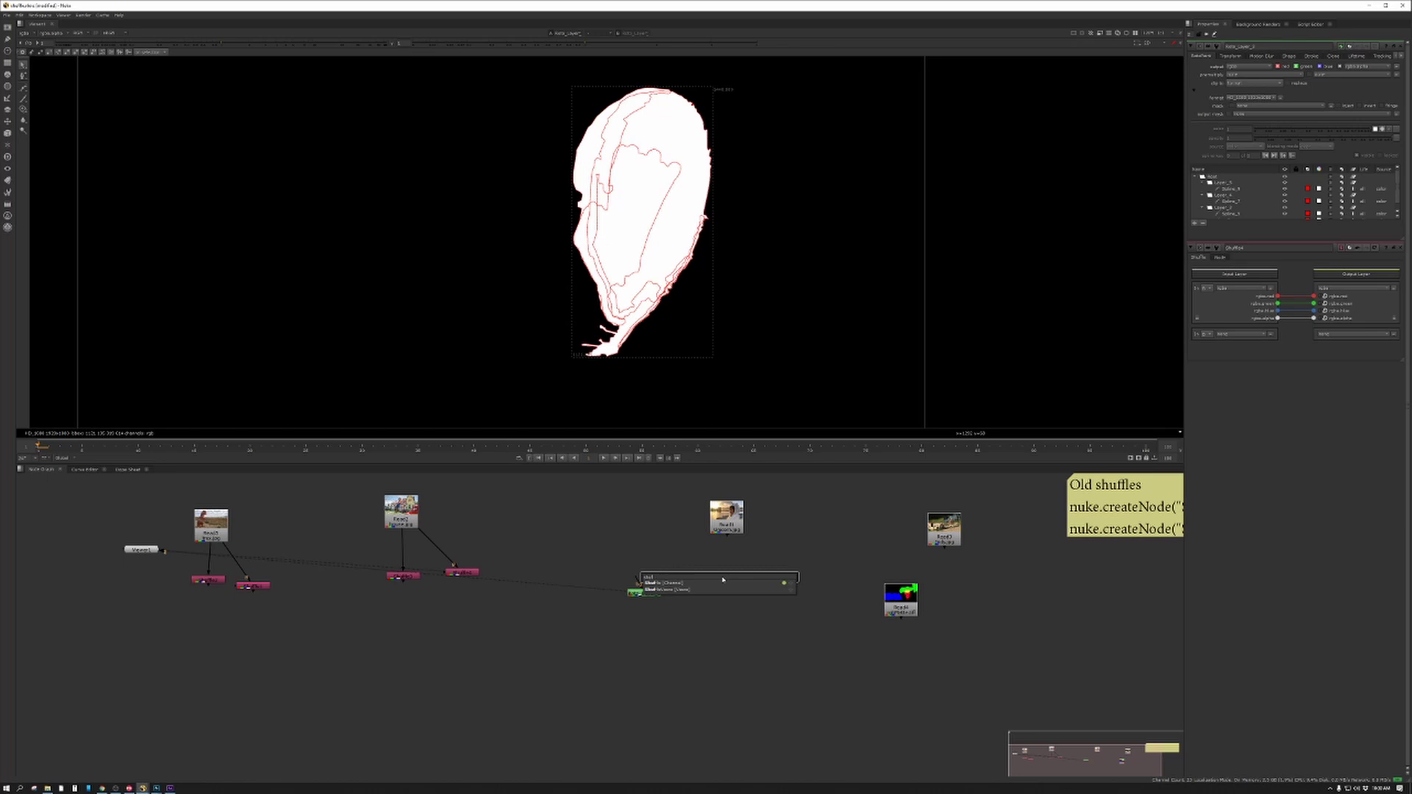
{"action": "key", "text": "Down"}
{"action": "key", "text": "Up"}
{"action": "key", "text": "Down"}
{"action": "key", "text": "Up"}
{"action": "key", "text": "Return"}
{"action": "key", "text": "k"}
{"action": "left_click_drag", "start_coordinate": [723, 566], "coordinate": [644, 591]}
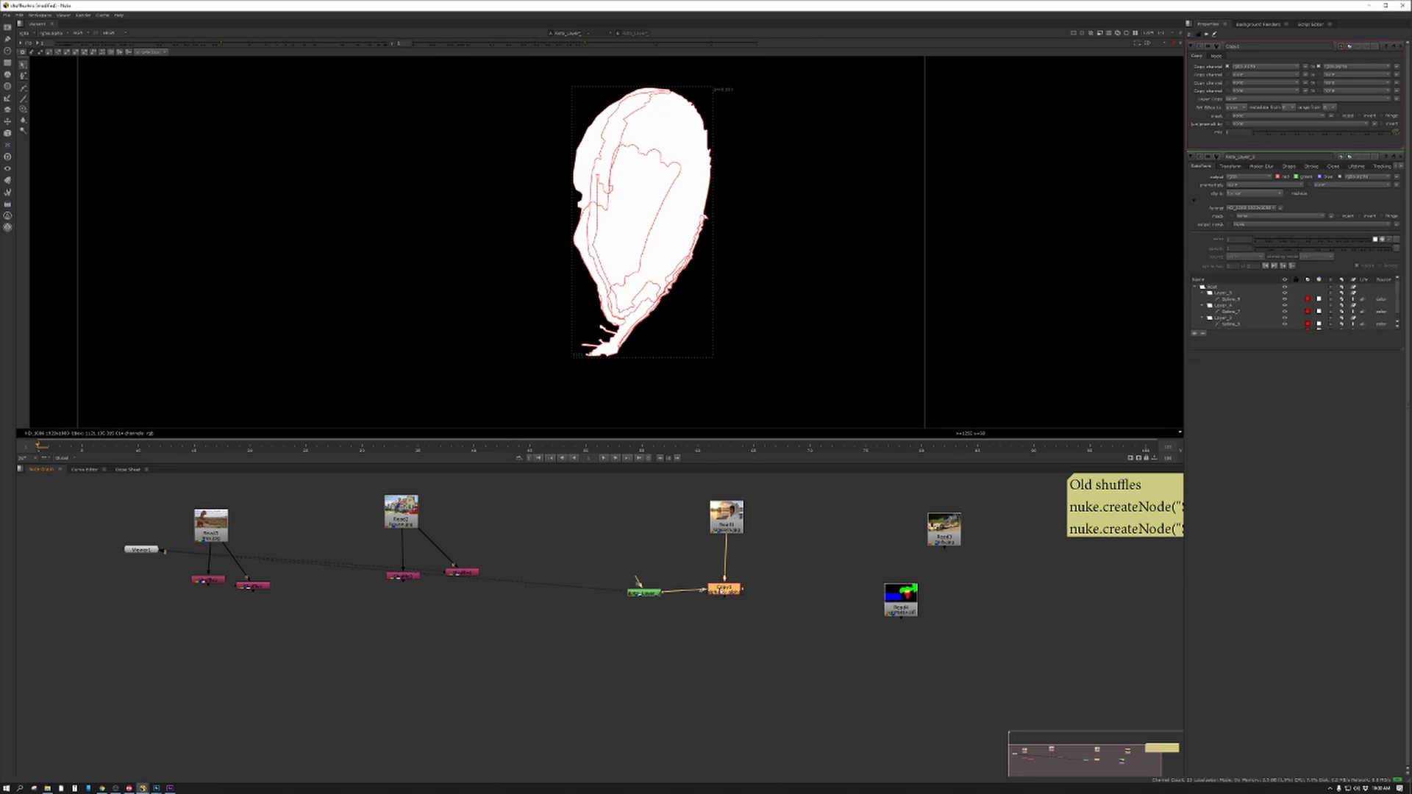
{"action": "left_click", "coordinate": [724, 588]}
{"action": "key", "text": "Delete"}
Run the sticky note's nuke.createNode("ShuffleCopy") line in the Script Editor
{"action": "middle_click_drag", "start_coordinate": [761, 590], "coordinate": [551, 599]}
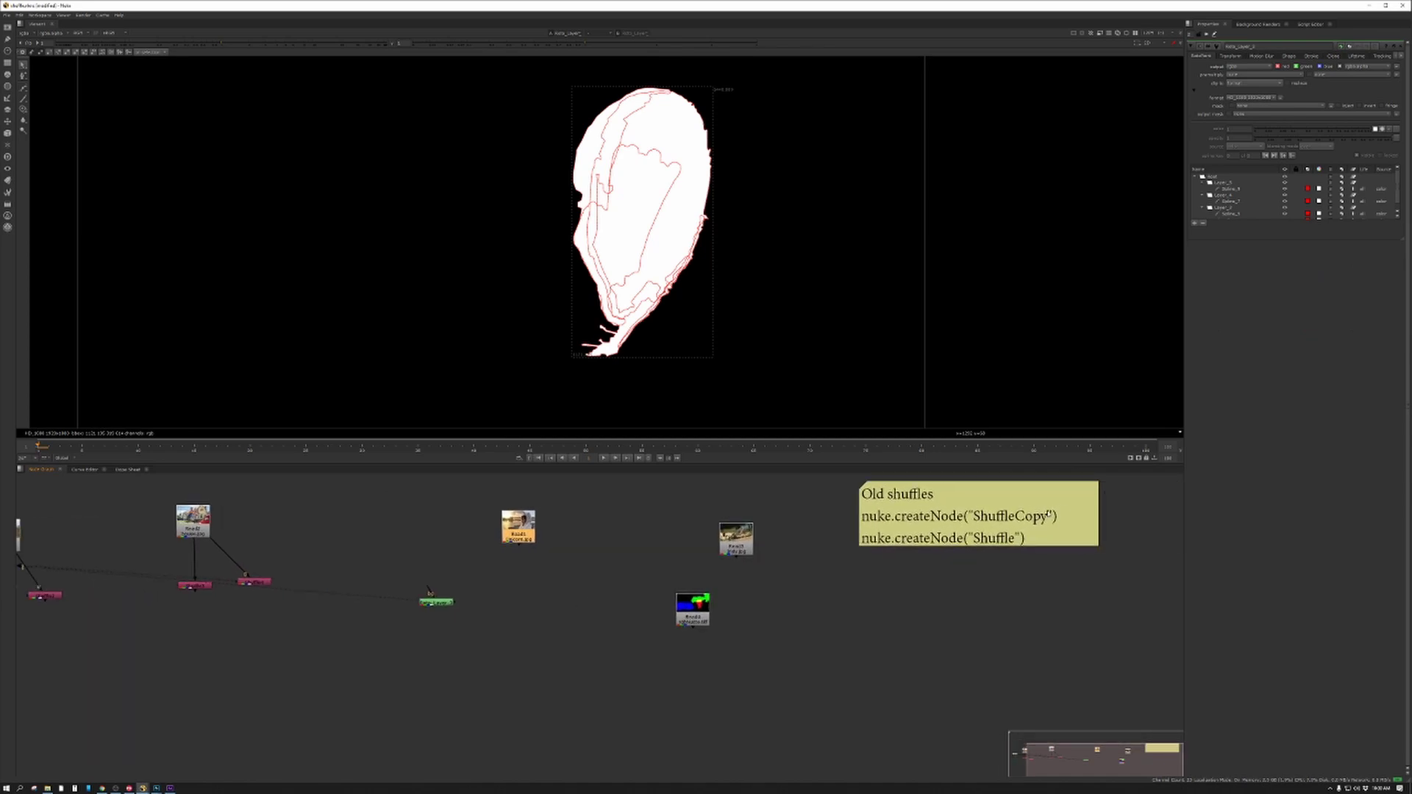
{"action": "left_click_drag", "start_coordinate": [1065, 517], "coordinate": [1011, 516]}
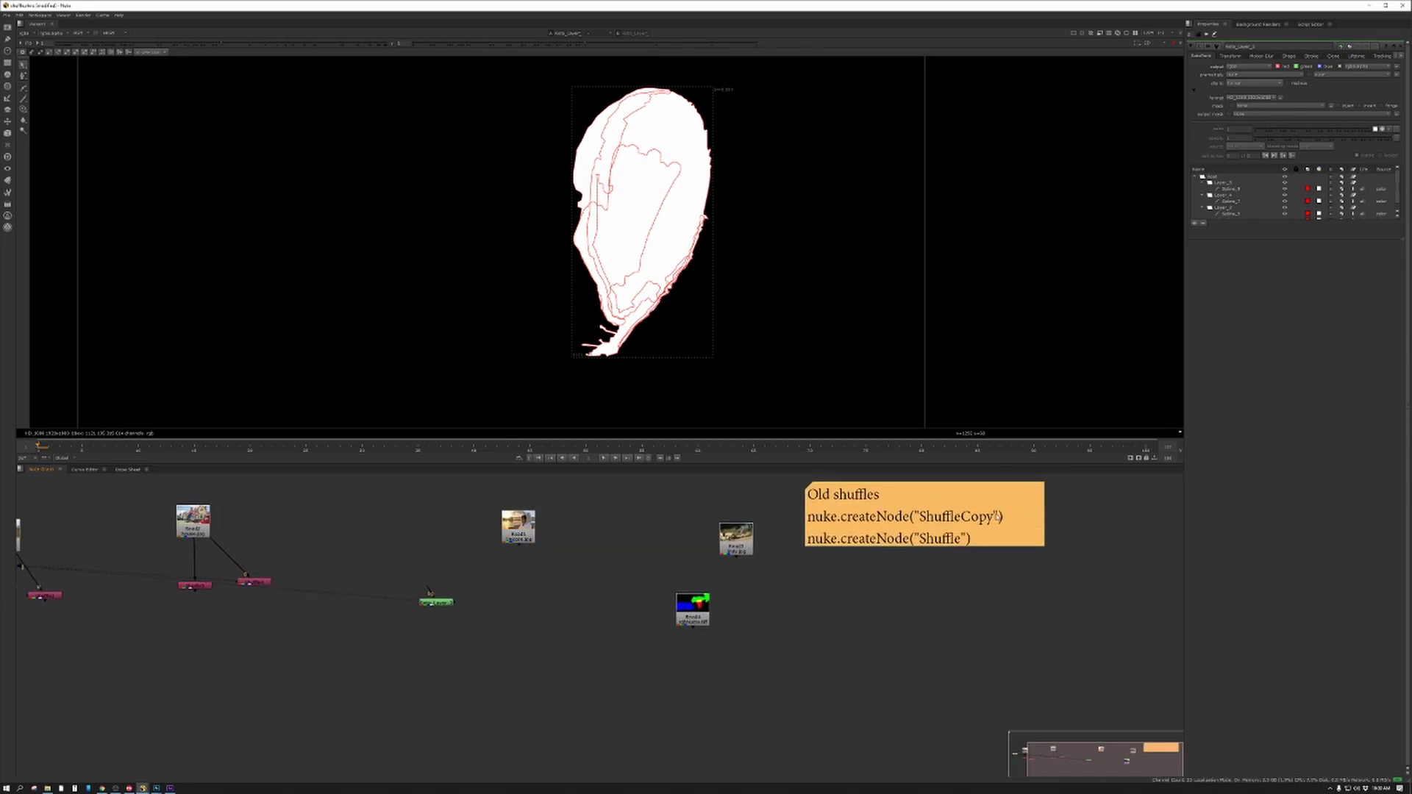
{"action": "double_click", "coordinate": [1012, 516]}
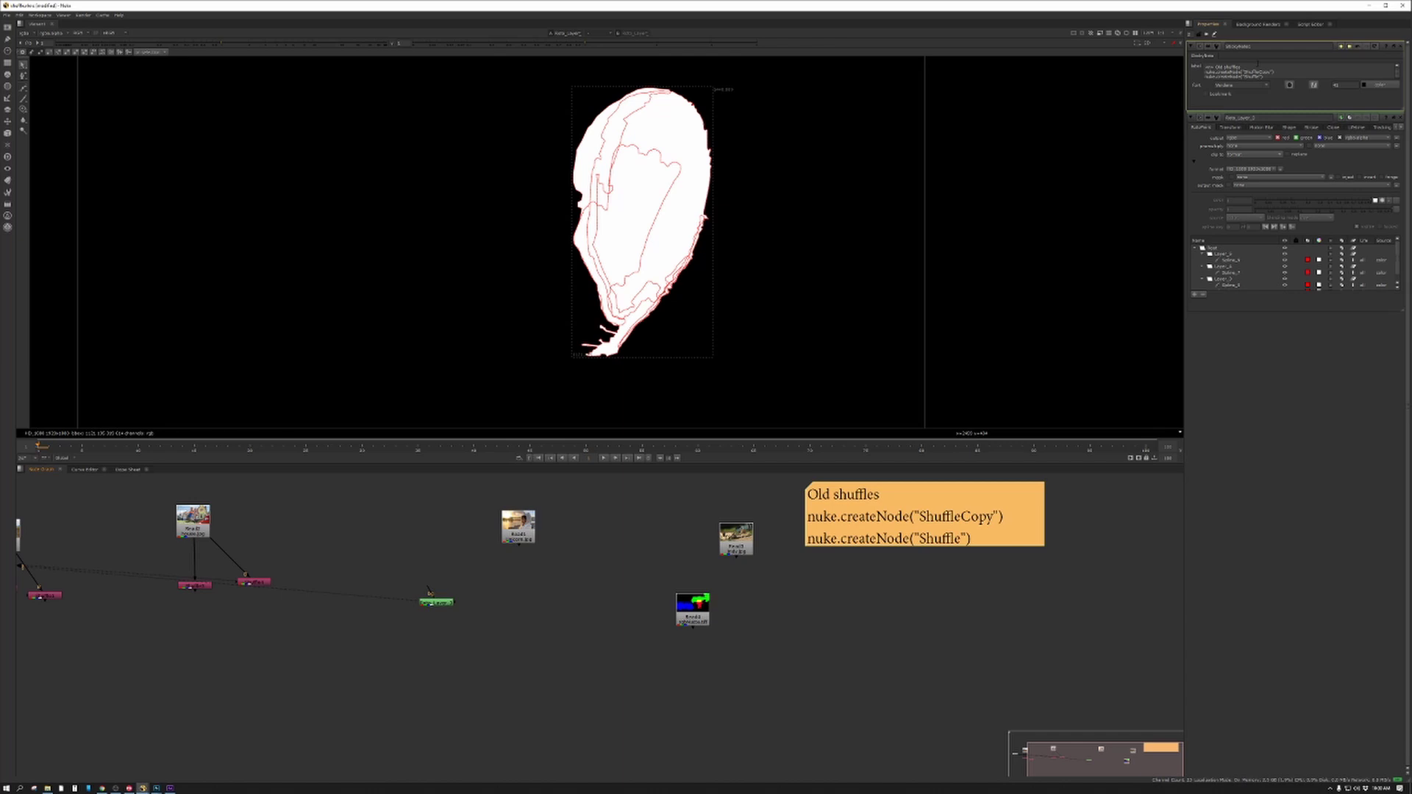
{"action": "left_click", "coordinate": [1314, 25]}
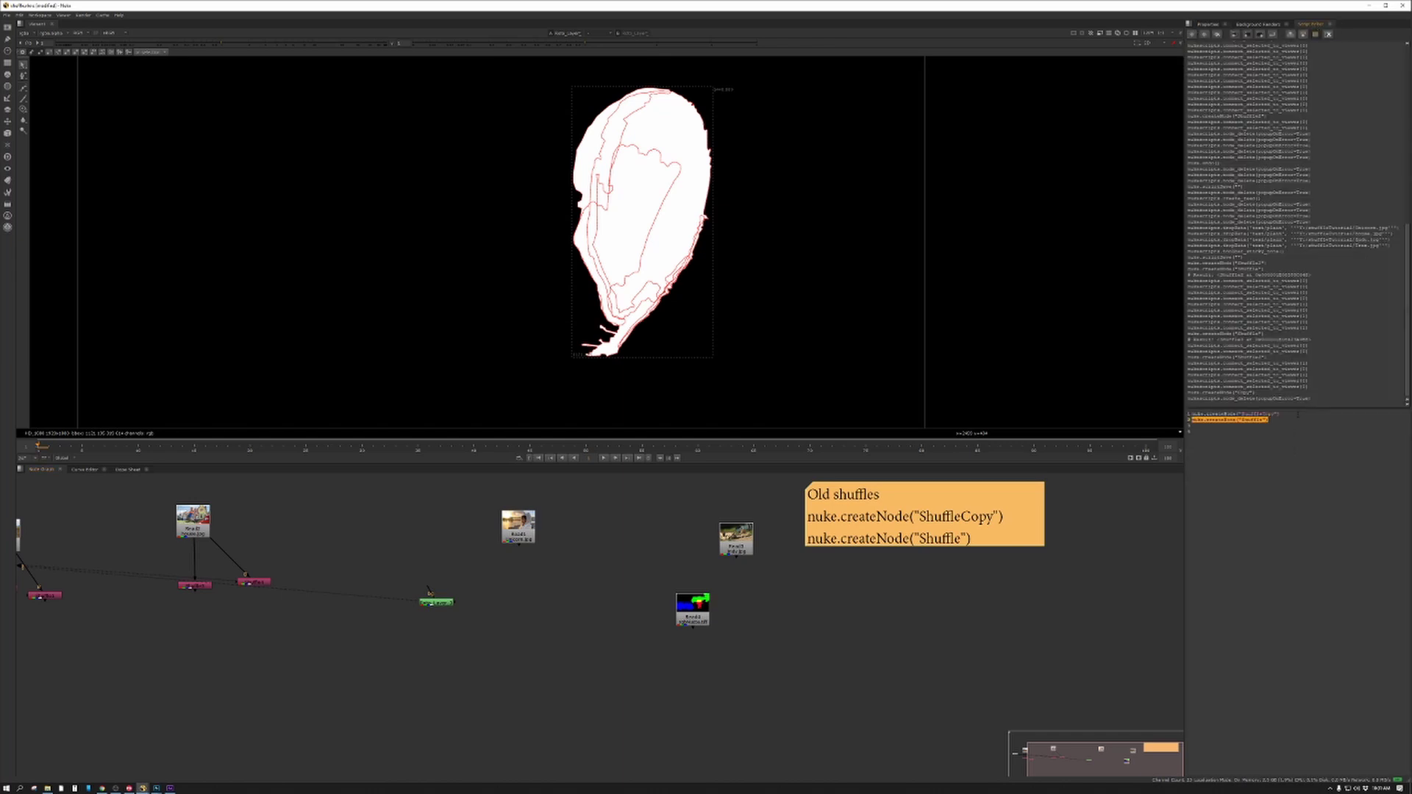
{"action": "left_click_drag", "start_coordinate": [1298, 414], "coordinate": [1190, 415]}
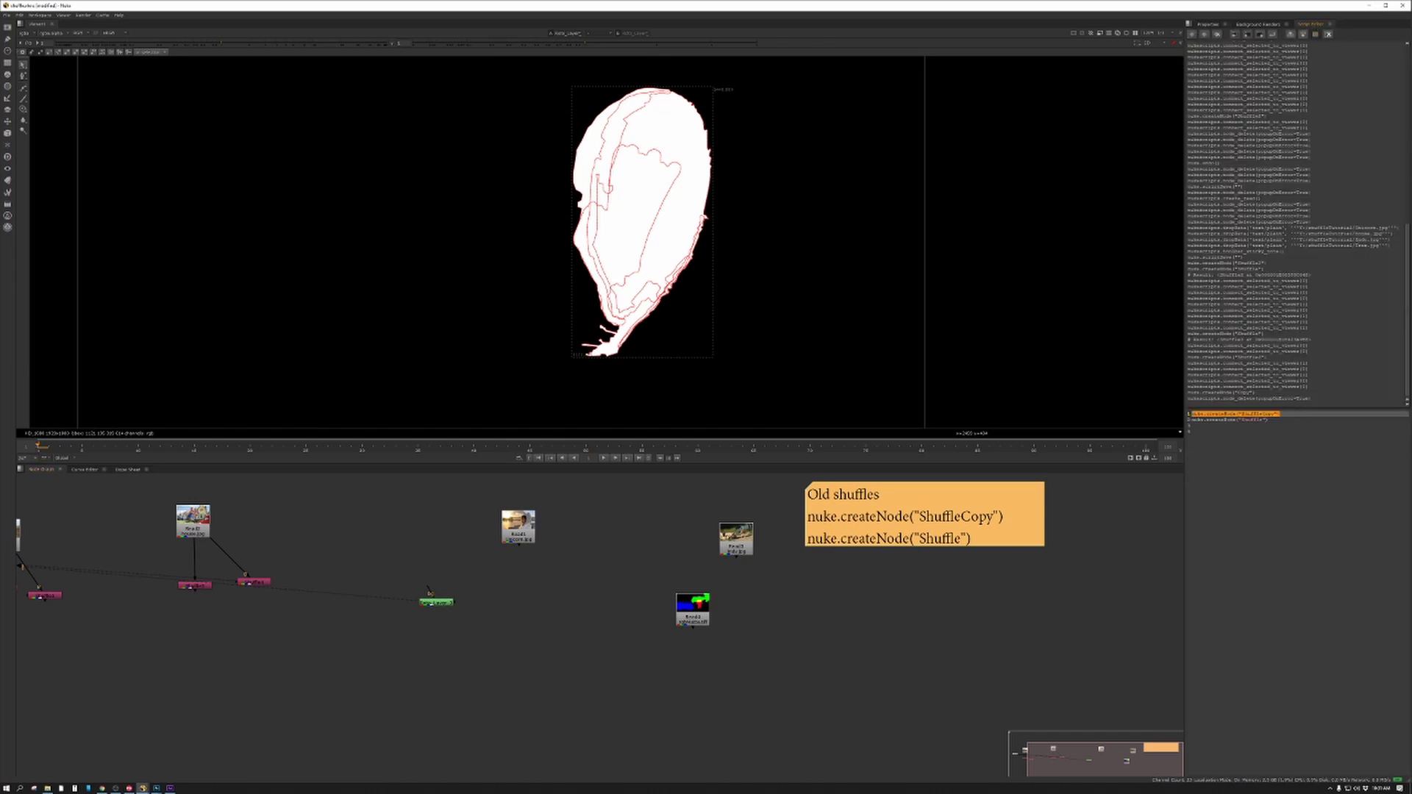
{"action": "left_click", "coordinate": [1271, 36]}
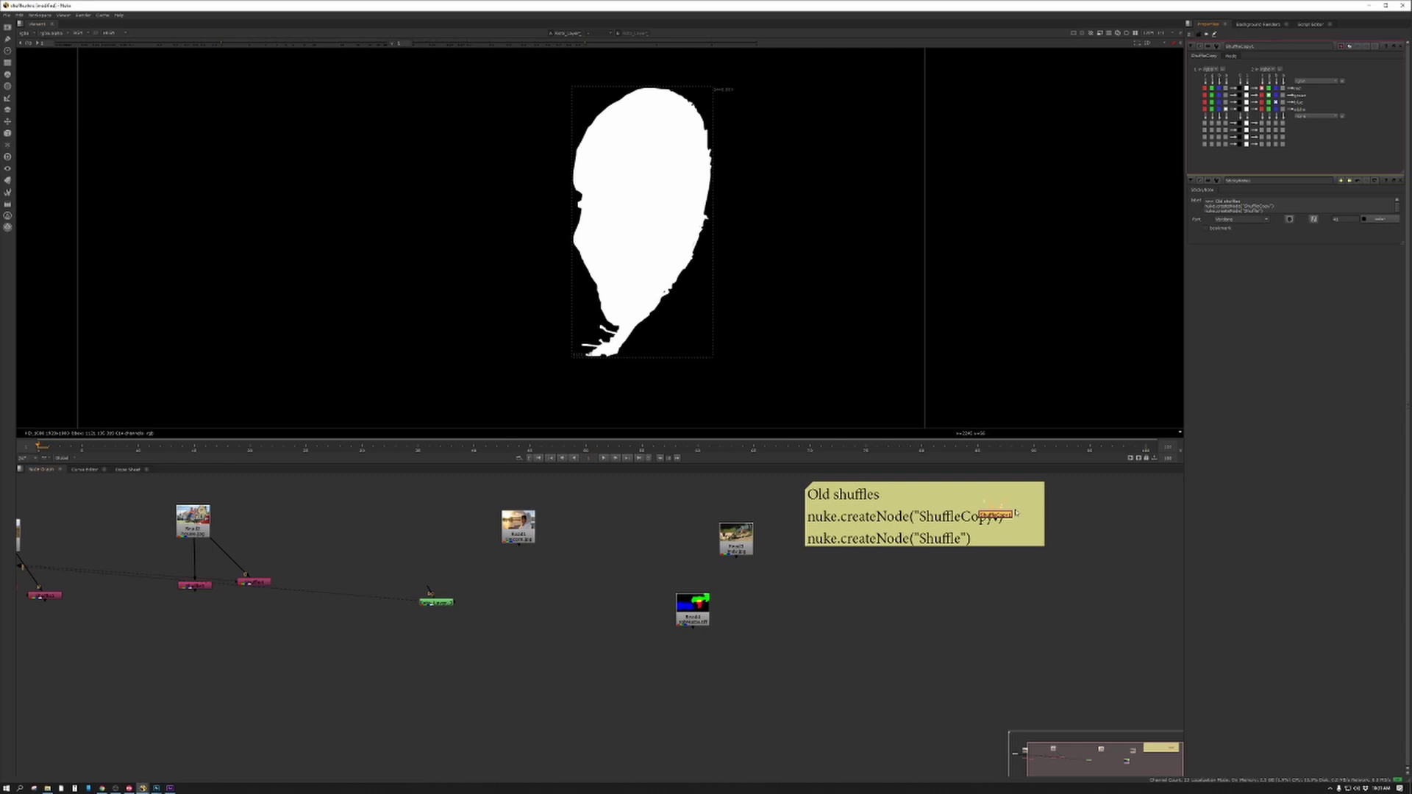
Connect ShuffleCopy to the Roto node, view its cutout, and add a Premult after it
{"action": "left_click_drag", "start_coordinate": [1005, 514], "coordinate": [519, 531]}
{"action": "mouse_move", "coordinate": [488, 586]}
{"action": "left_mouse_down"}
{"action": "mouse_move", "coordinate": [439, 601]}
{"action": "mouse_move", "coordinate": [507, 602]}
{"action": "left_mouse_up"}
{"action": "key", "text": "1"}
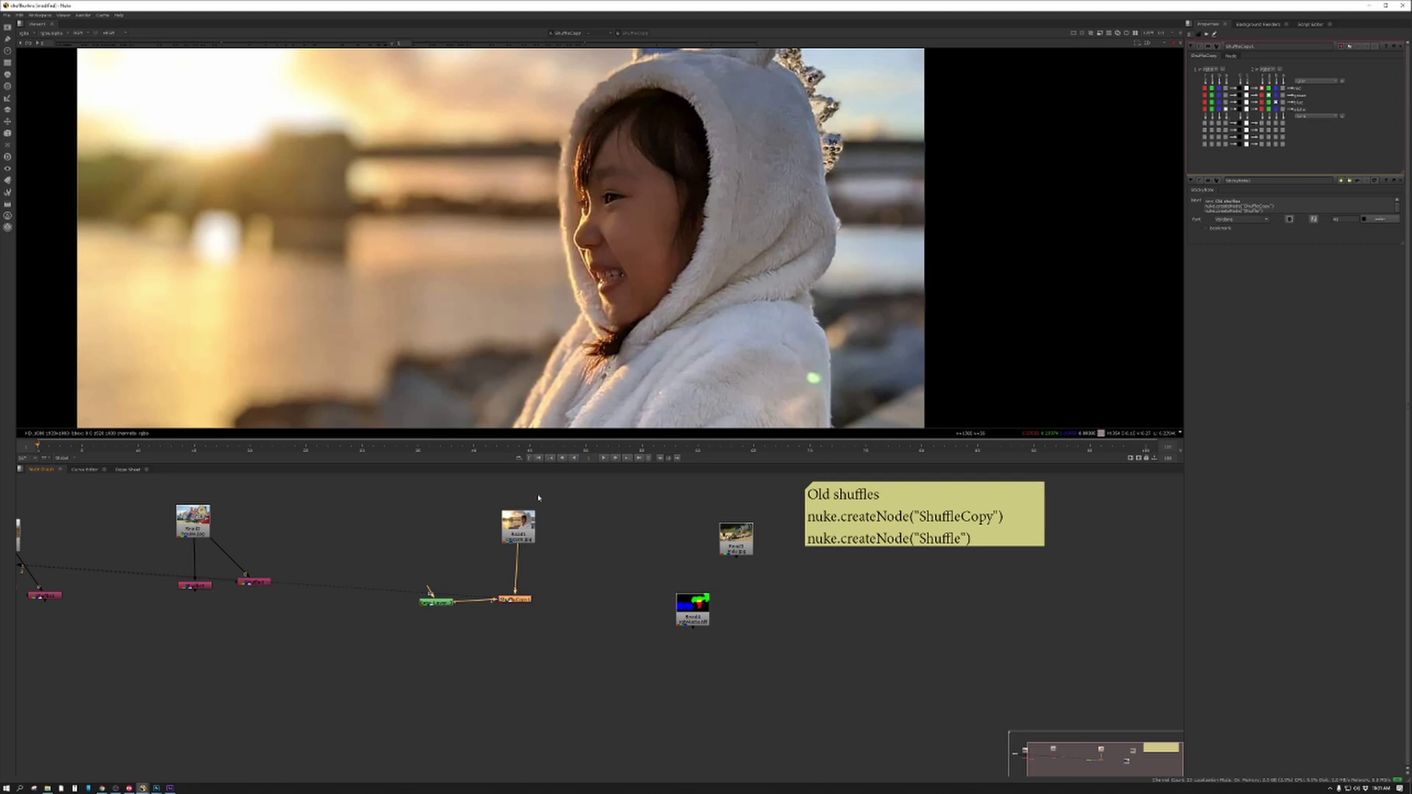
{"action": "key", "text": "Tab"}
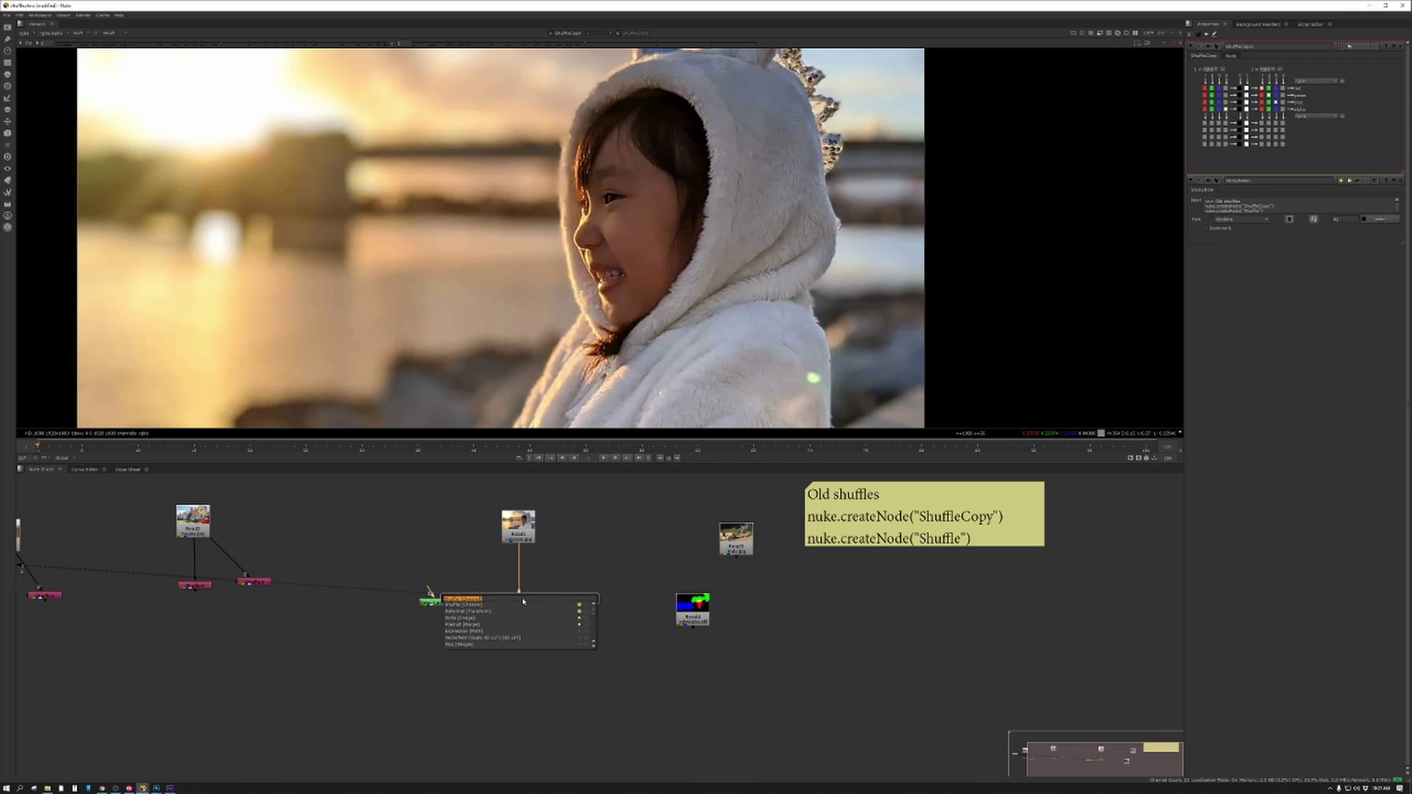
{"action": "type", "text": "p"}
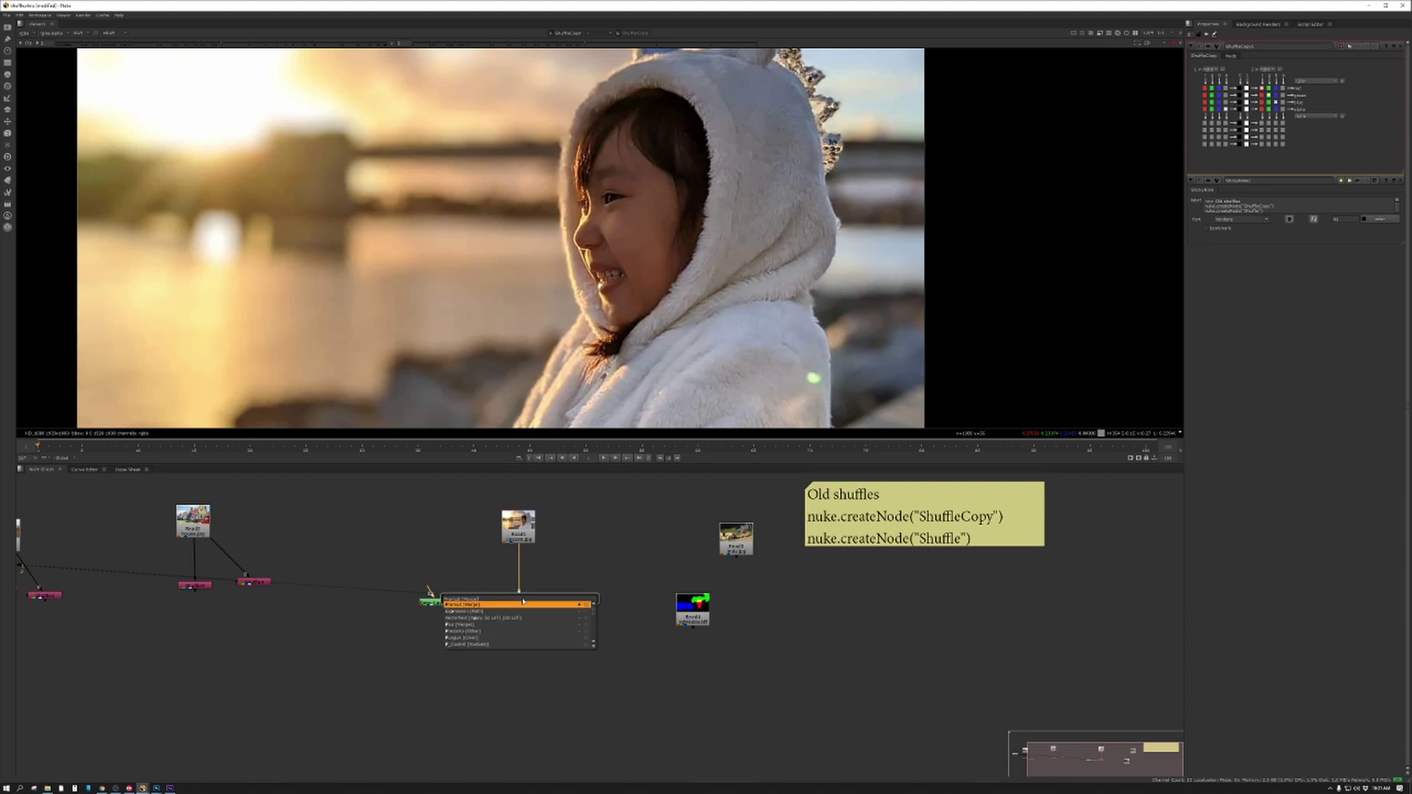
{"action": "key", "text": "Return"}
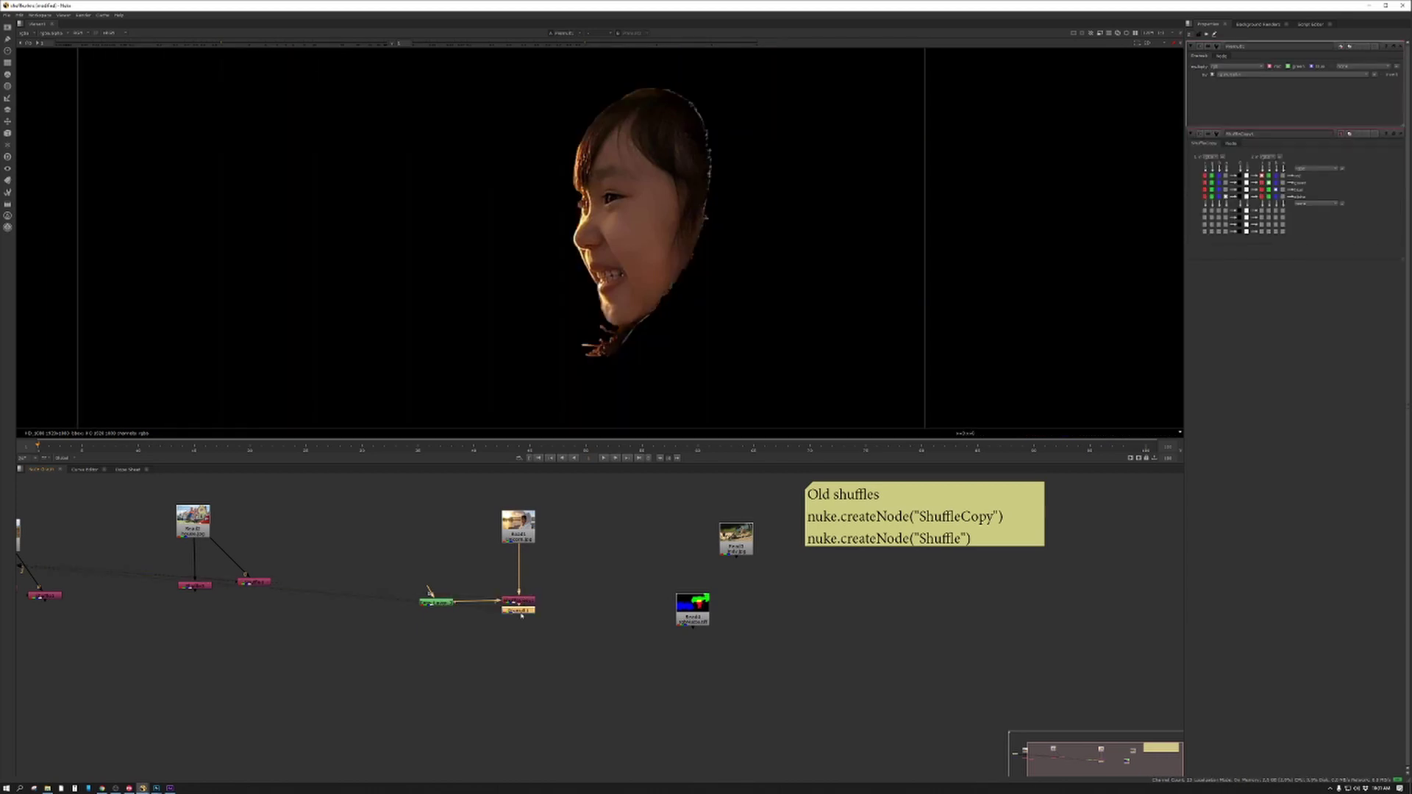
{"action": "left_click", "coordinate": [573, 637]}
Add a new Shuffle node from the 'shuf' node search
{"action": "key", "text": "Tab"}
{"action": "type", "text": "shuf"}
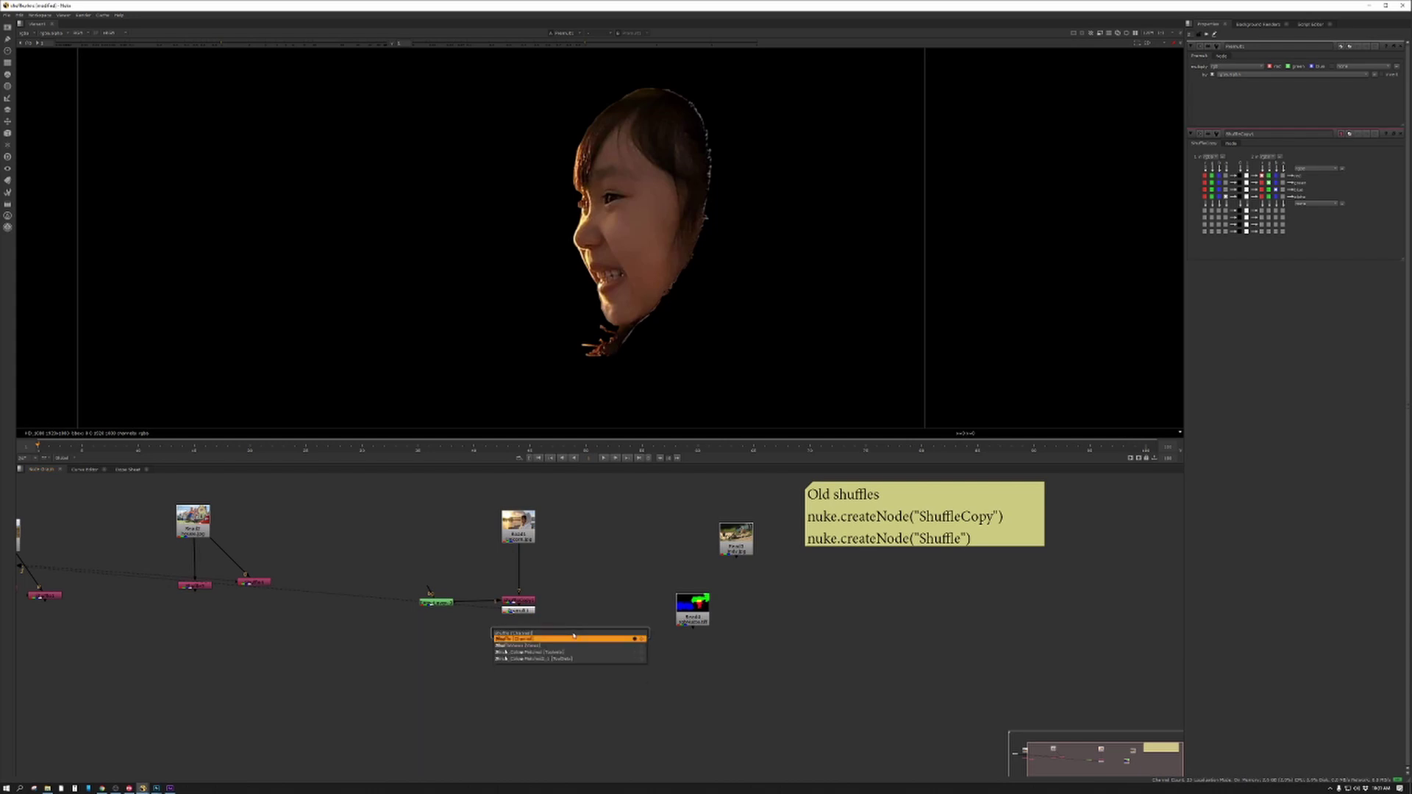
{"action": "key", "text": "Return"}
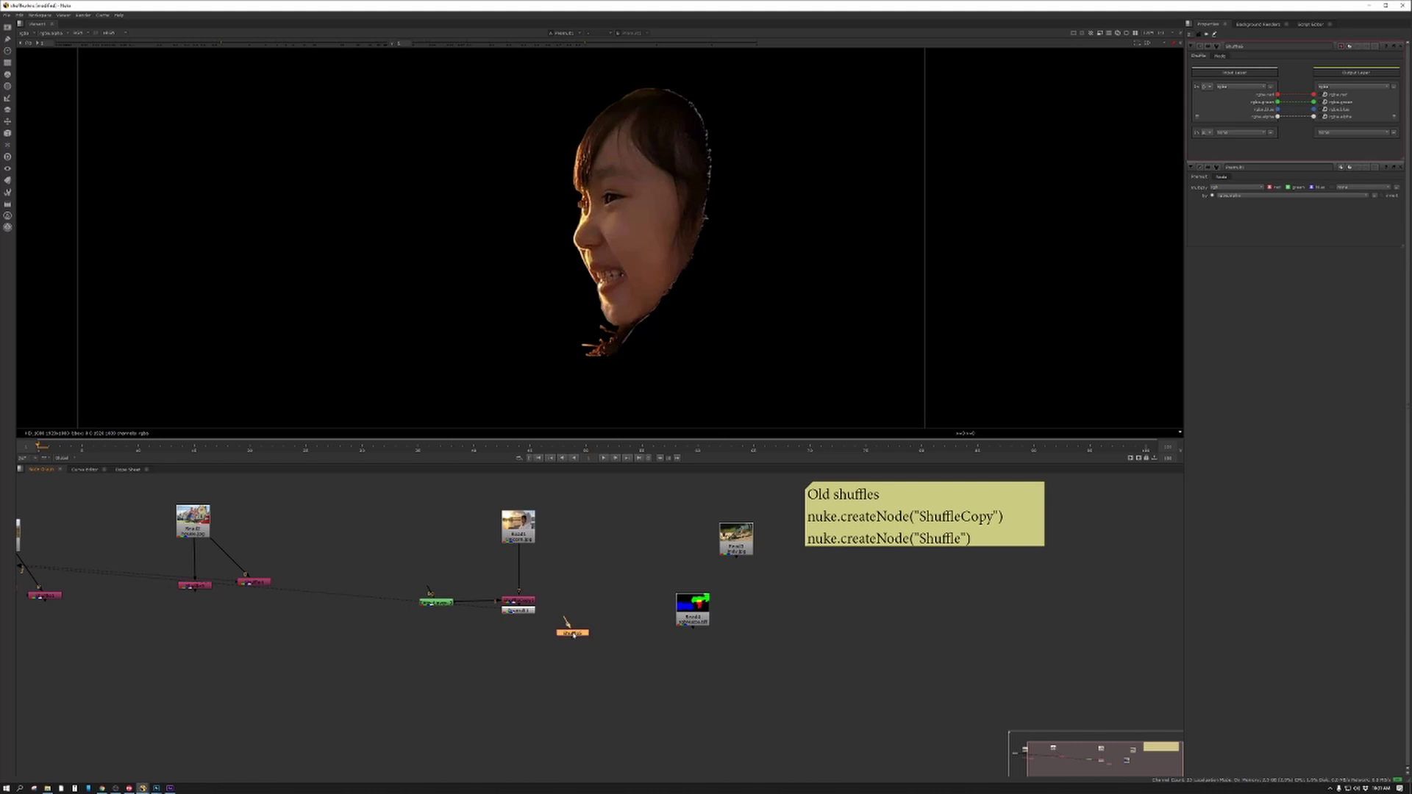
Stack ShuffleCopy and Premult in a column and shift the roto node to the right
{"action": "left_click_drag", "start_coordinate": [523, 605], "coordinate": [441, 658]}
{"action": "left_click_drag", "start_coordinate": [530, 614], "coordinate": [436, 688]}
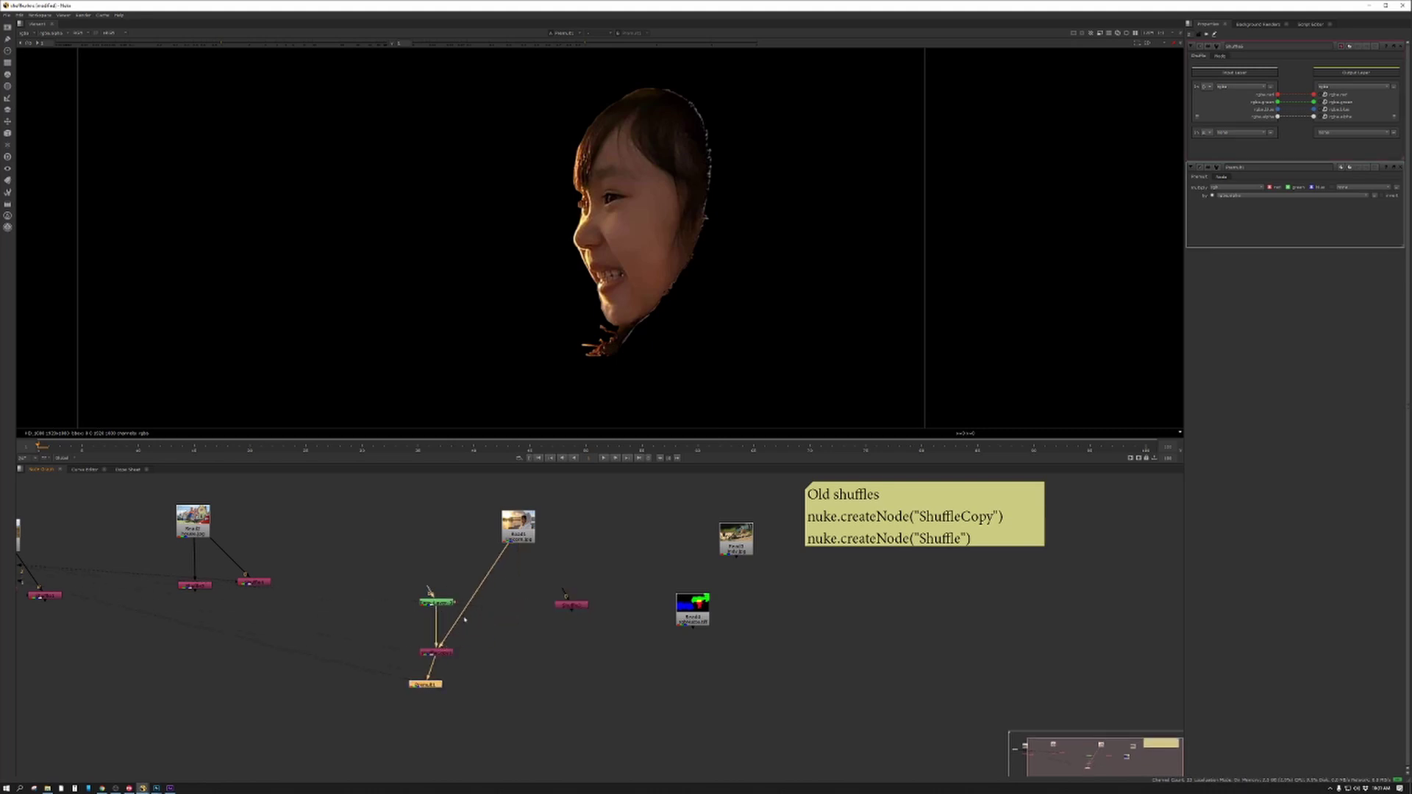
{"action": "left_click_drag", "start_coordinate": [449, 608], "coordinate": [518, 526]}
View Shuffle5 and plug its A input into Roto_Layer_3
{"action": "left_click", "coordinate": [575, 605]}
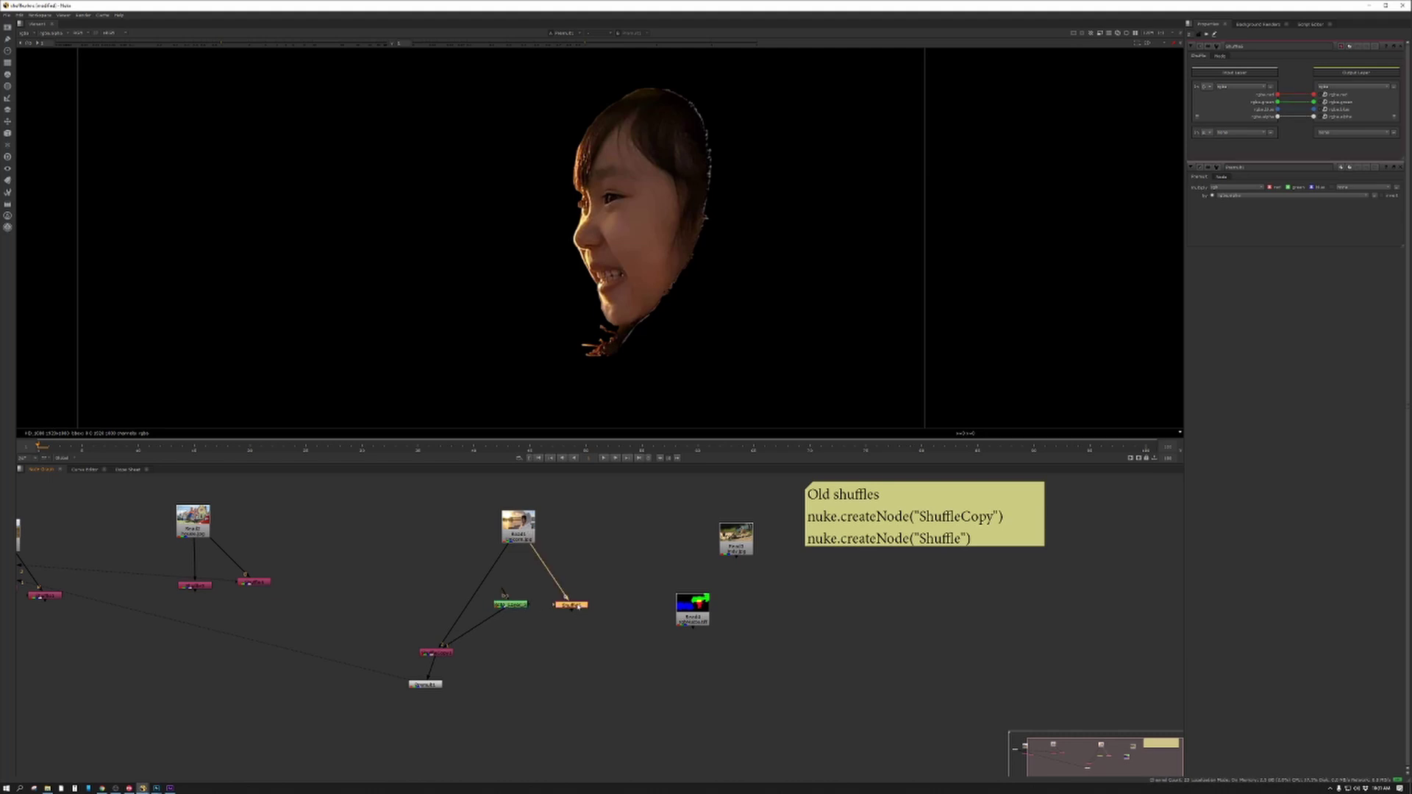
{"action": "key", "text": "1"}
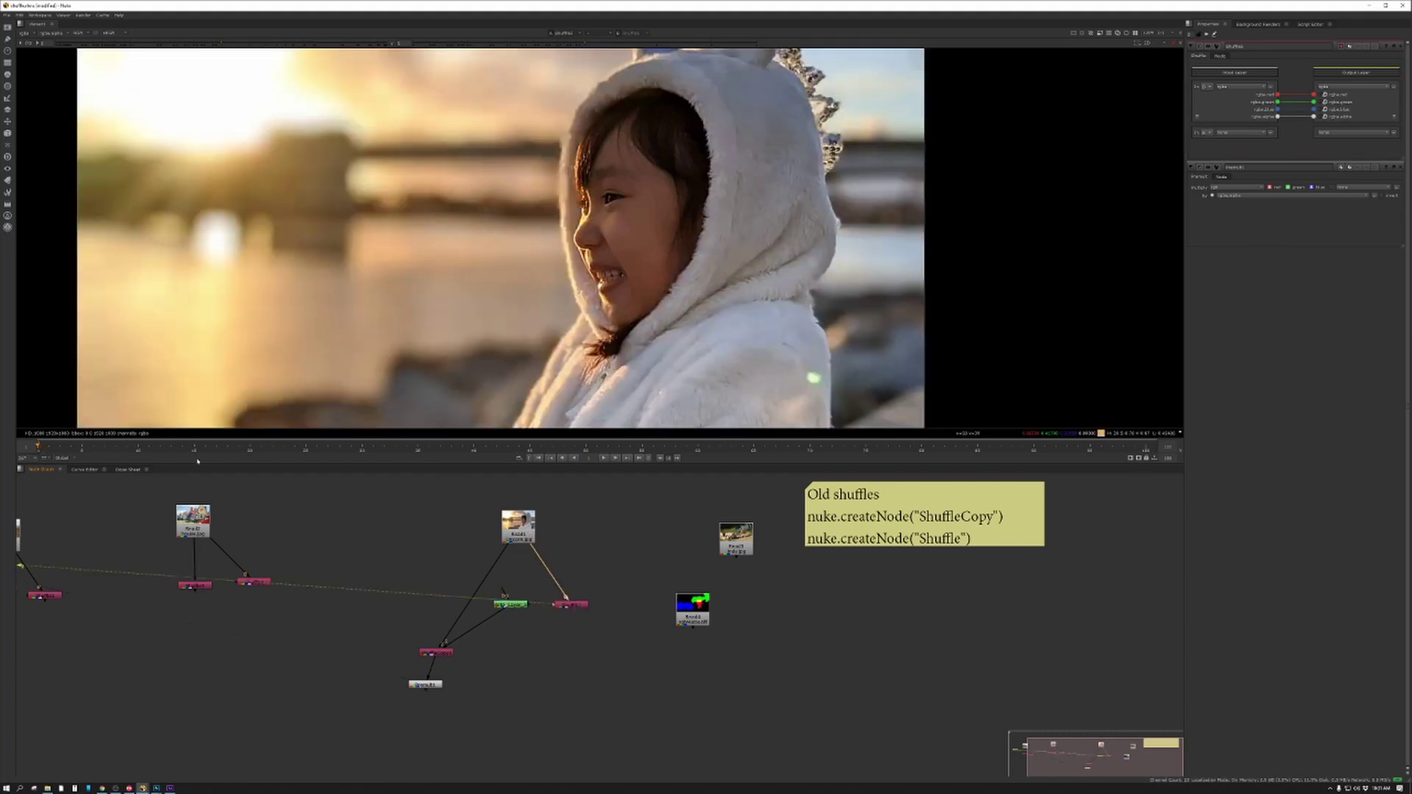
{"action": "scroll", "coordinate": [707, 255], "scroll_direction": "up", "scroll_amount": 3}
{"action": "left_click", "coordinate": [578, 605]}
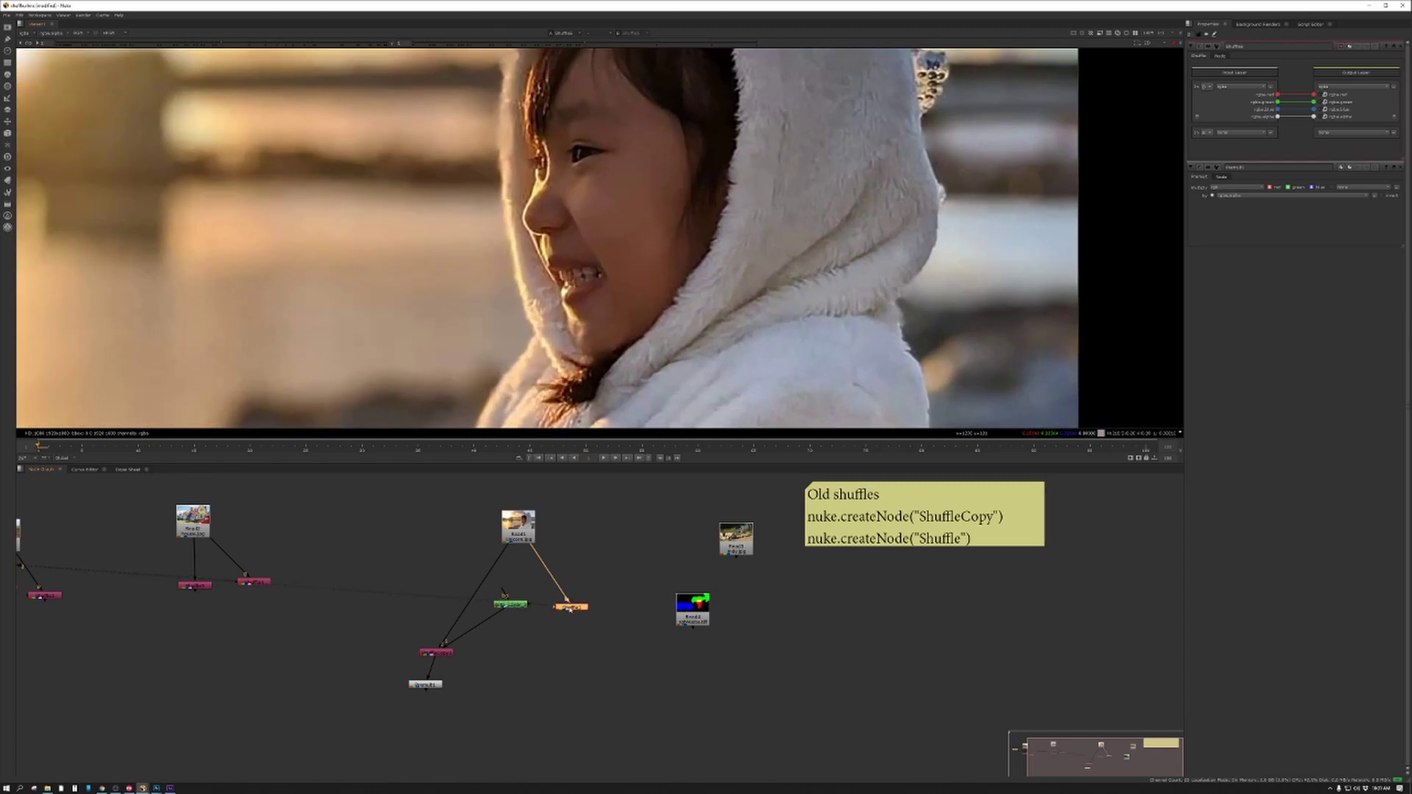
{"action": "scroll", "coordinate": [581, 605], "scroll_direction": "up", "scroll_amount": 5}
{"action": "scroll", "coordinate": [627, 609], "scroll_direction": "up", "scroll_amount": 3}
{"action": "left_click_drag", "start_coordinate": [504, 621], "coordinate": [316, 595]}
{"action": "middle_click_drag", "start_coordinate": [673, 573], "coordinate": [721, 555]}
{"action": "scroll", "coordinate": [721, 555], "scroll_direction": "down", "scroll_amount": 5}
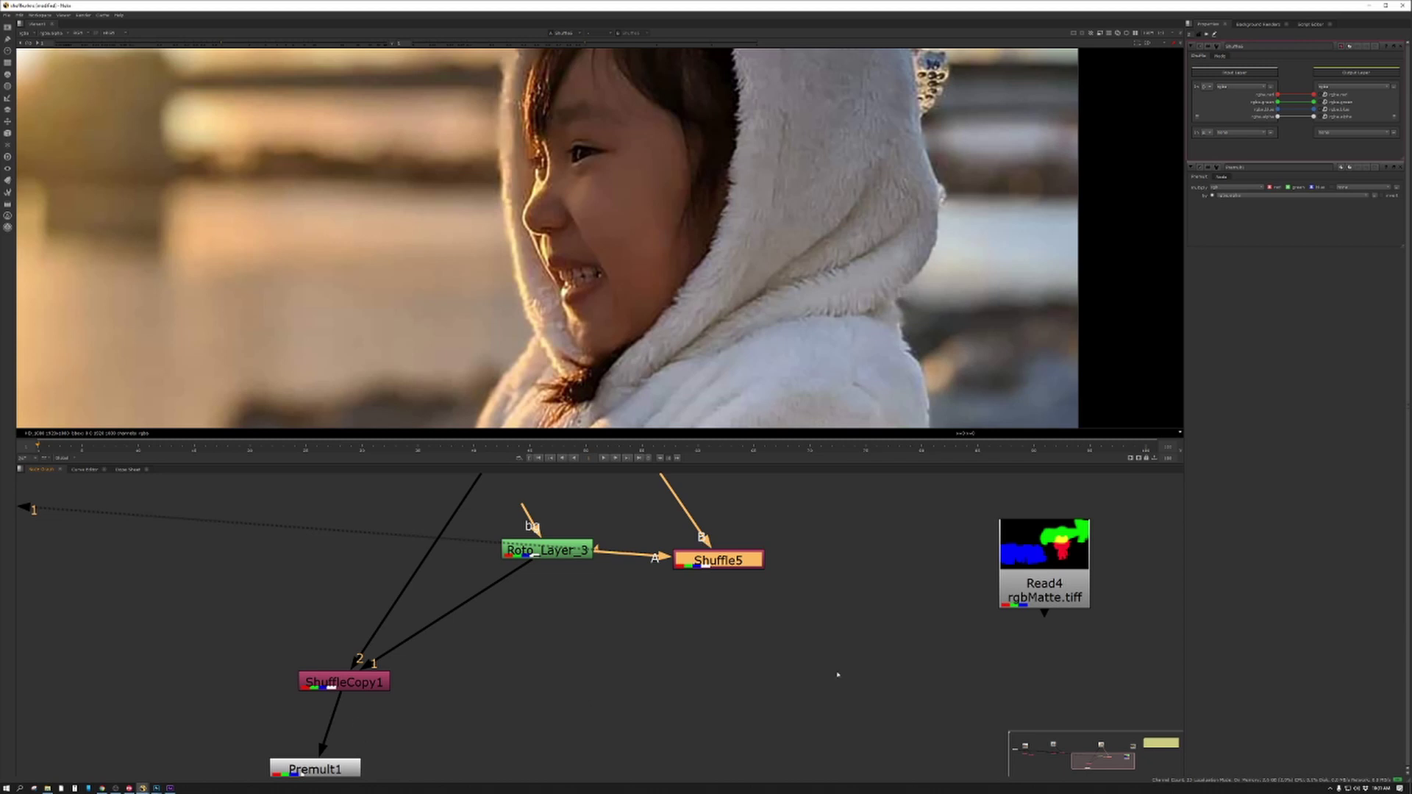
Delete the stray Merge1 node that was added by mistake
{"action": "middle_click_drag", "start_coordinate": [837, 674], "coordinate": [822, 679]}
{"action": "left_click", "coordinate": [859, 680]}
{"action": "key", "text": "m"}
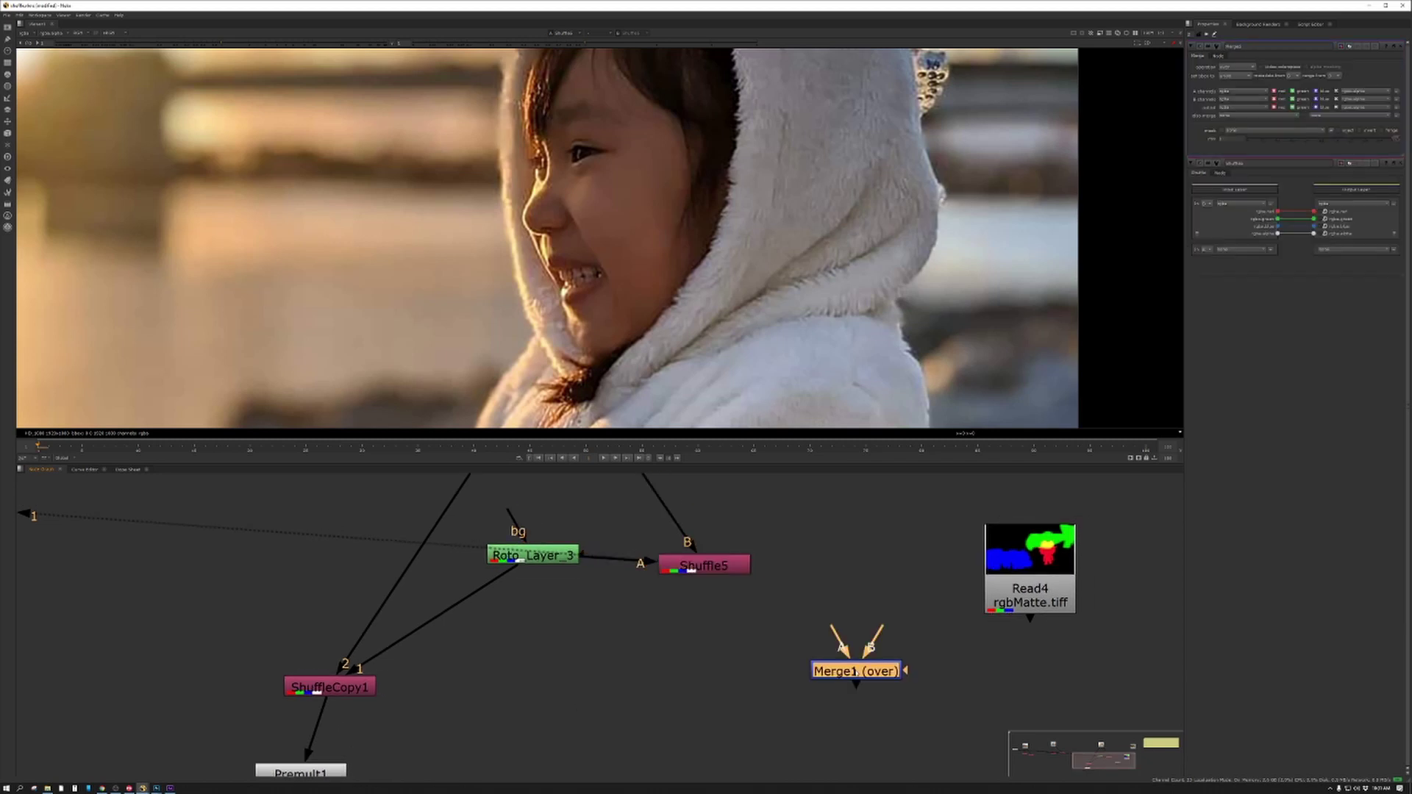
{"action": "left_click_drag", "start_coordinate": [880, 683], "coordinate": [814, 652]}
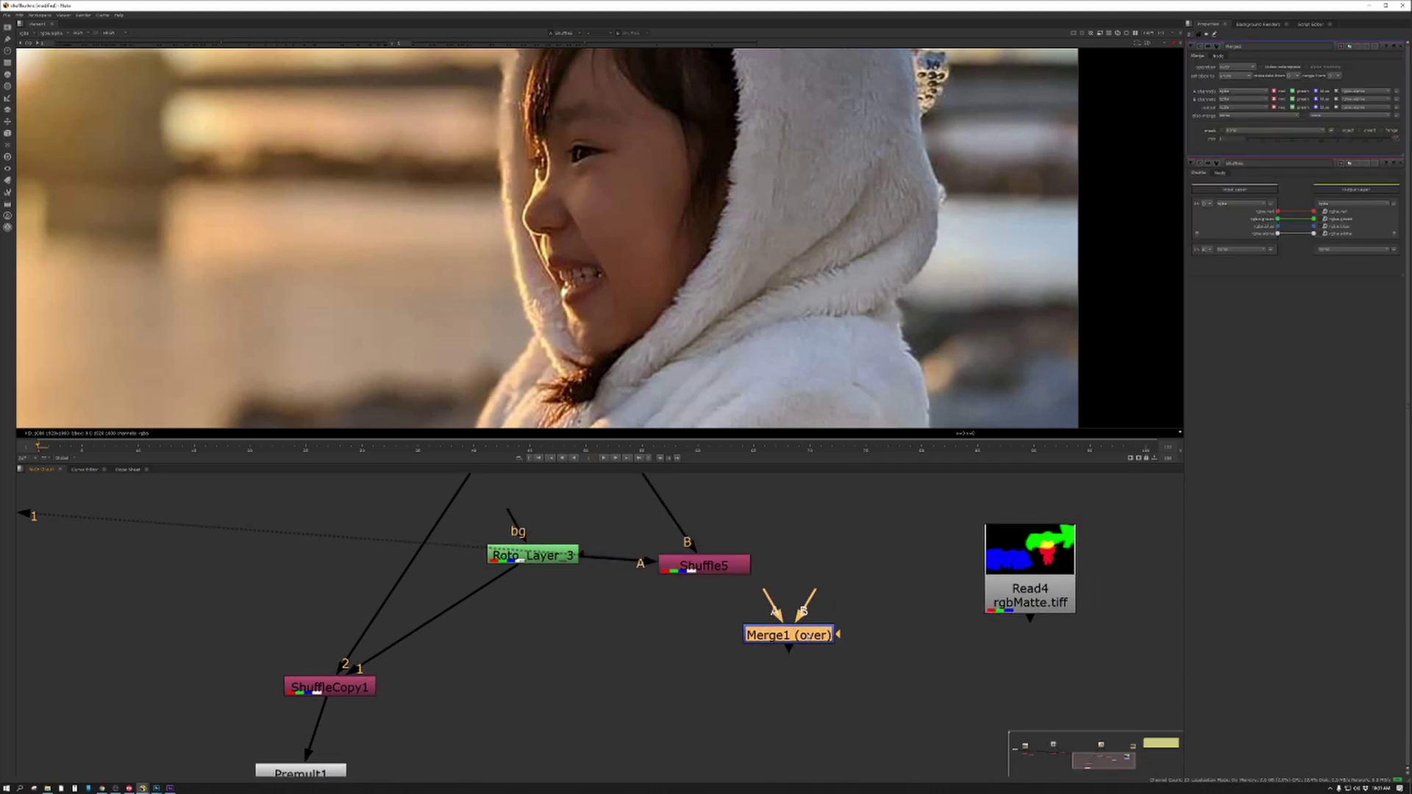
{"action": "key", "text": "Delete"}
Reposition ShuffleCopy1 and Shuffle5, fit the viewer, and open ShuffleCopy1's settings
{"action": "left_click_drag", "start_coordinate": [357, 695], "coordinate": [343, 613]}
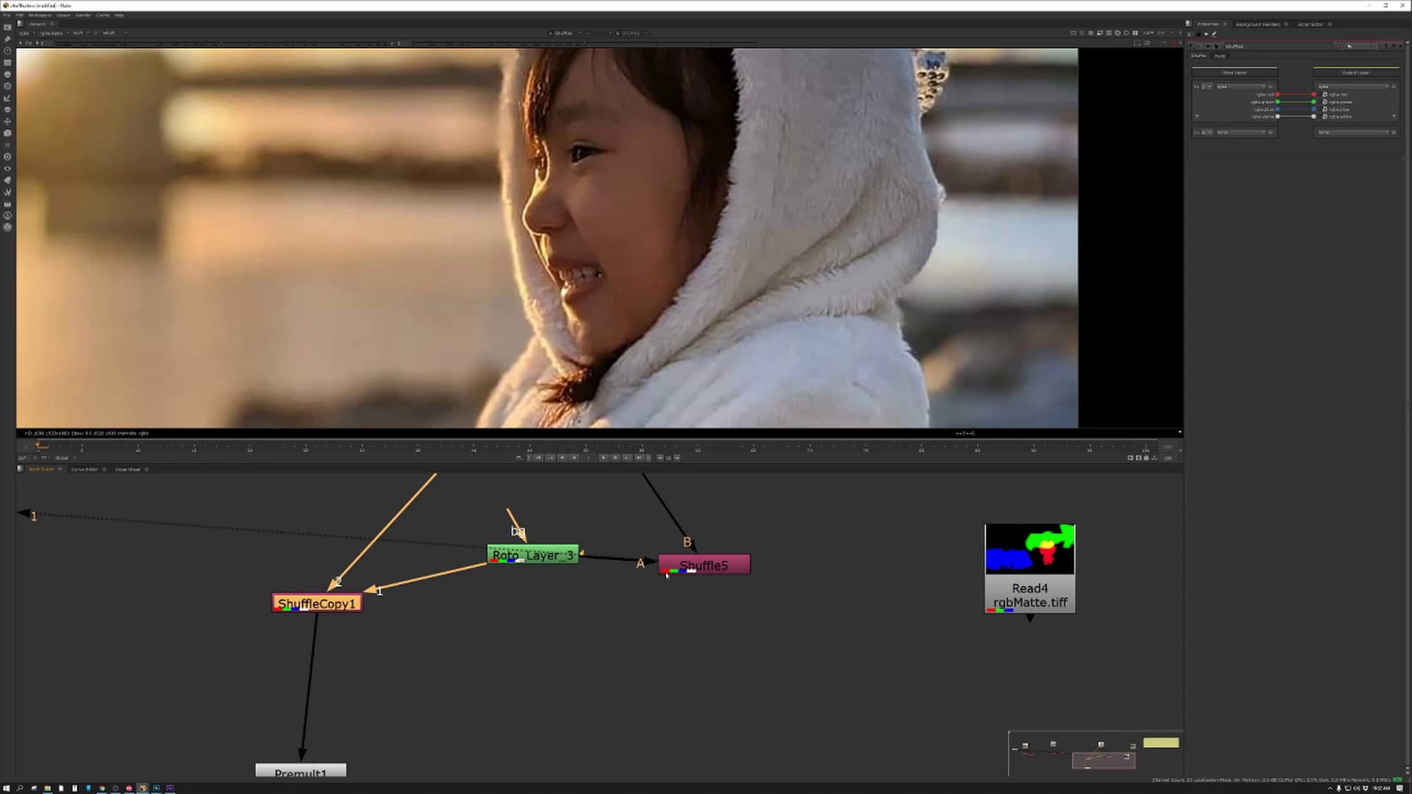
{"action": "left_click_drag", "start_coordinate": [666, 575], "coordinate": [645, 575]}
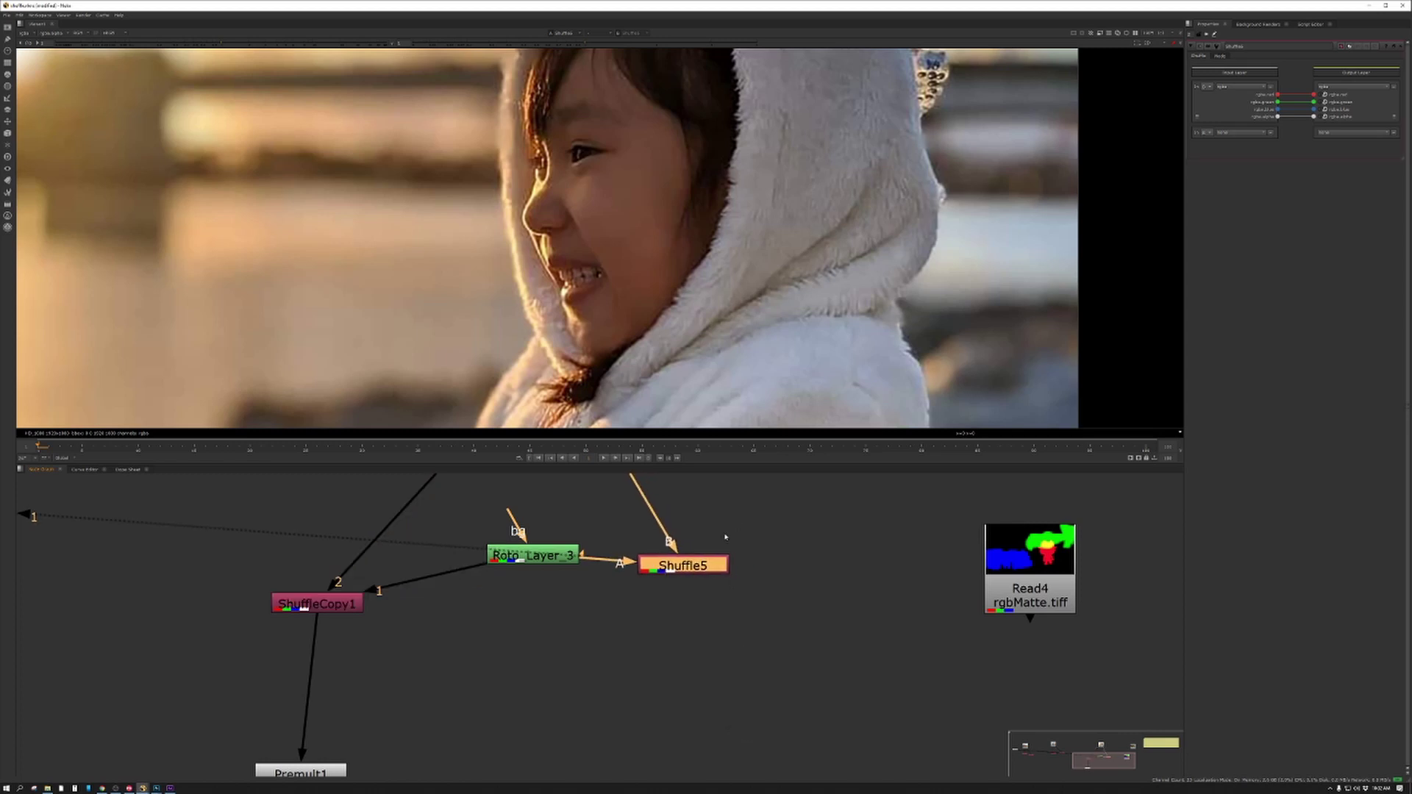
{"action": "middle_click_drag", "start_coordinate": [693, 566], "coordinate": [647, 658]}
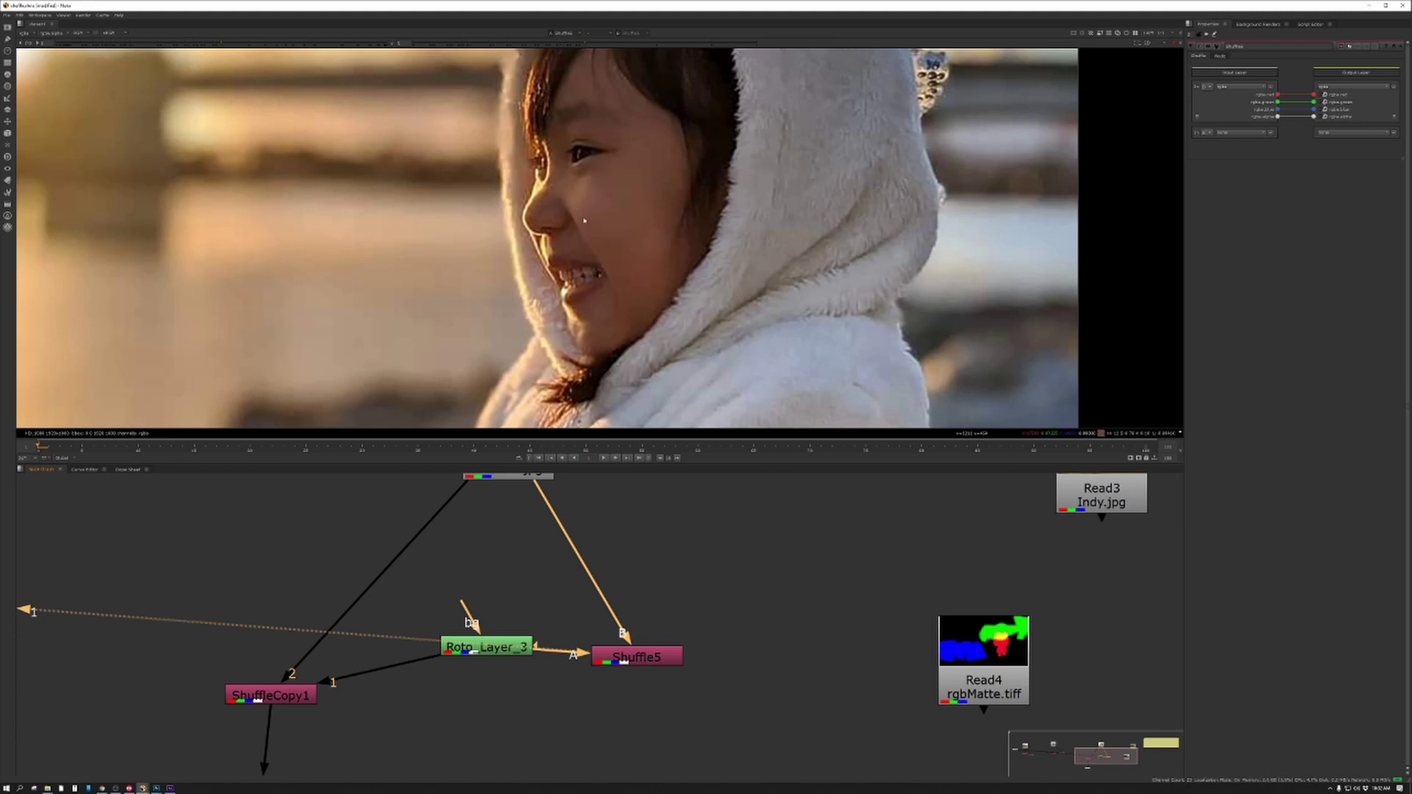
{"action": "key", "text": "2"}
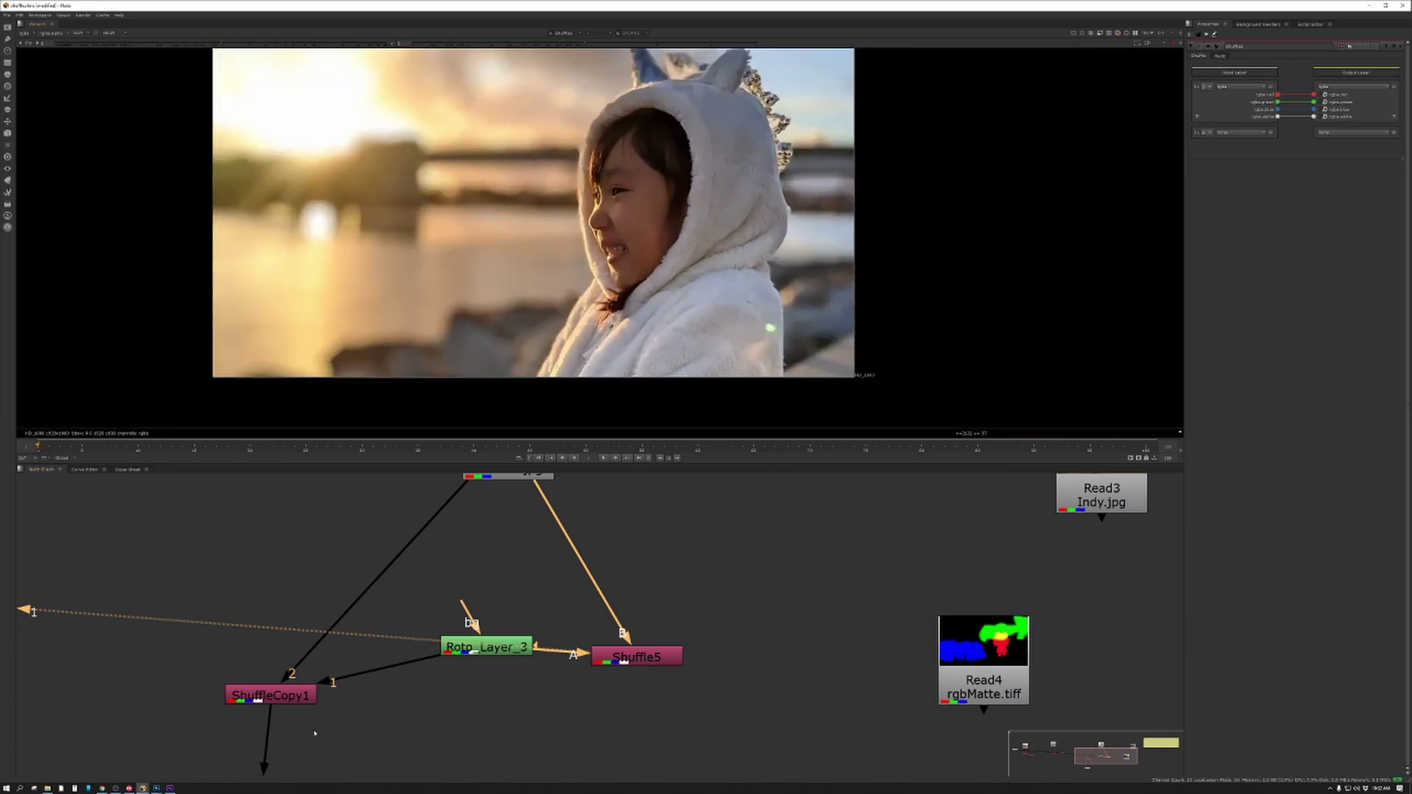
{"action": "double_click", "coordinate": [302, 694]}
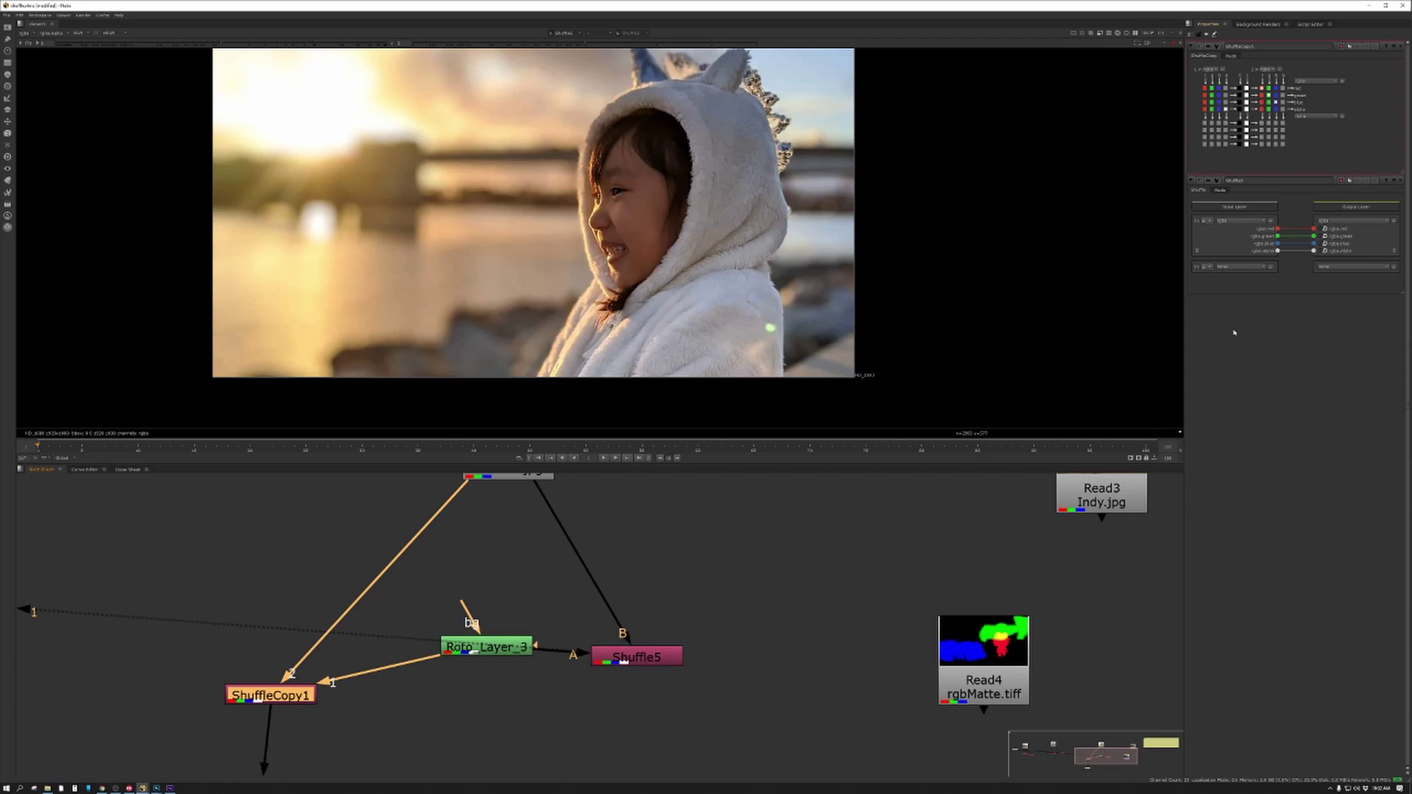
In Shuffle5, set the second input layer to alpha and route rgba.alpha into the output alpha
{"action": "left_click", "coordinate": [607, 653]}
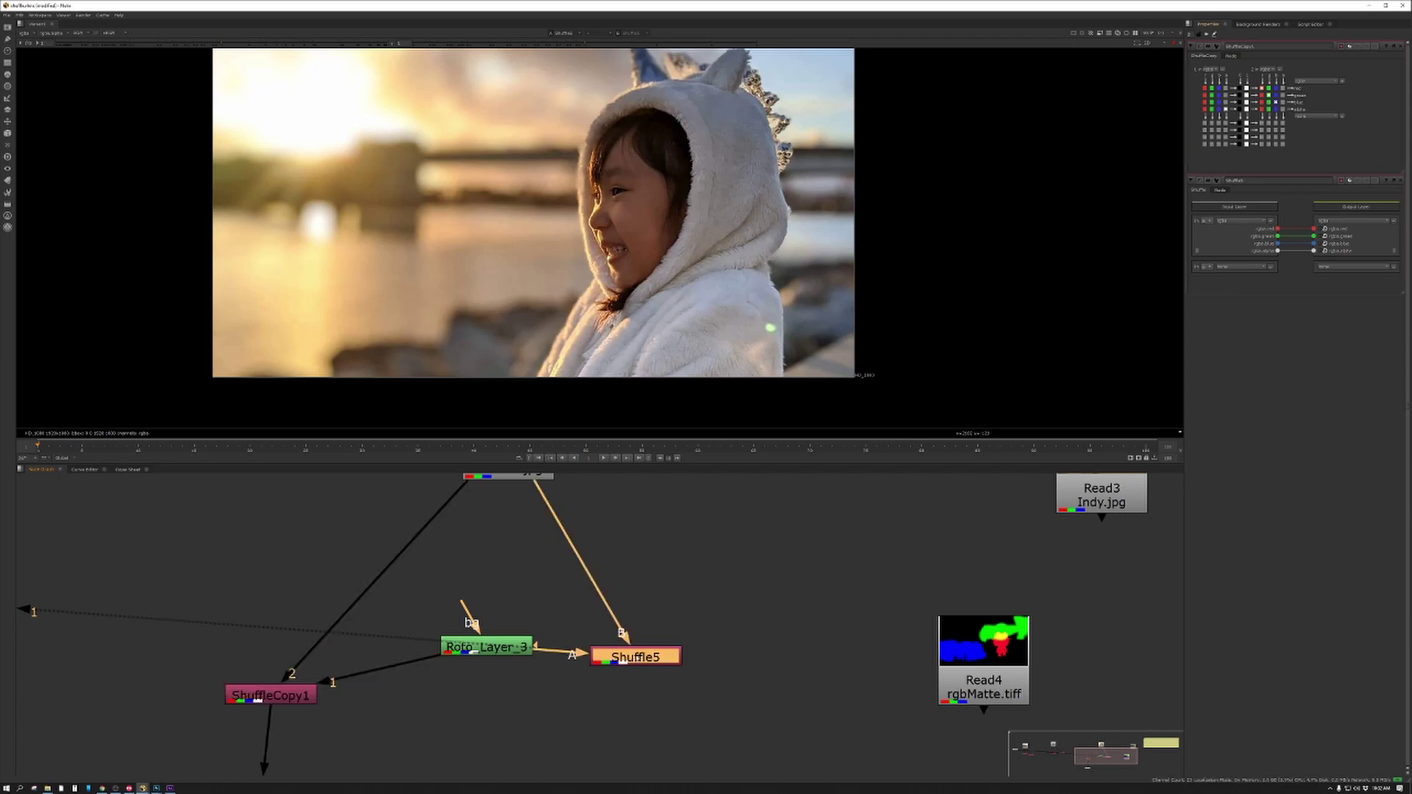
{"action": "double_click", "coordinate": [607, 653]}
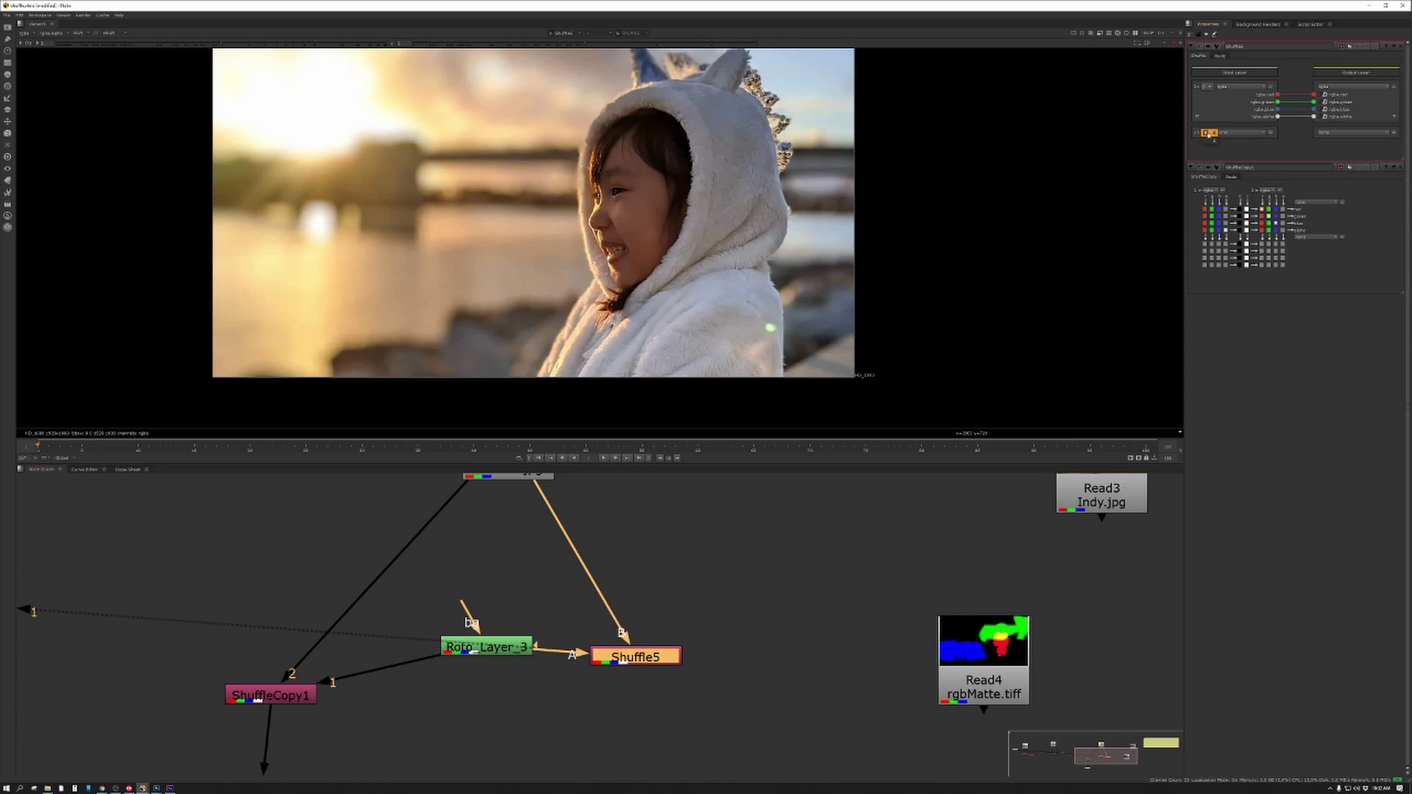
{"action": "left_click", "coordinate": [1209, 133]}
{"action": "left_click", "coordinate": [1213, 140]}
{"action": "left_click", "coordinate": [1239, 133]}
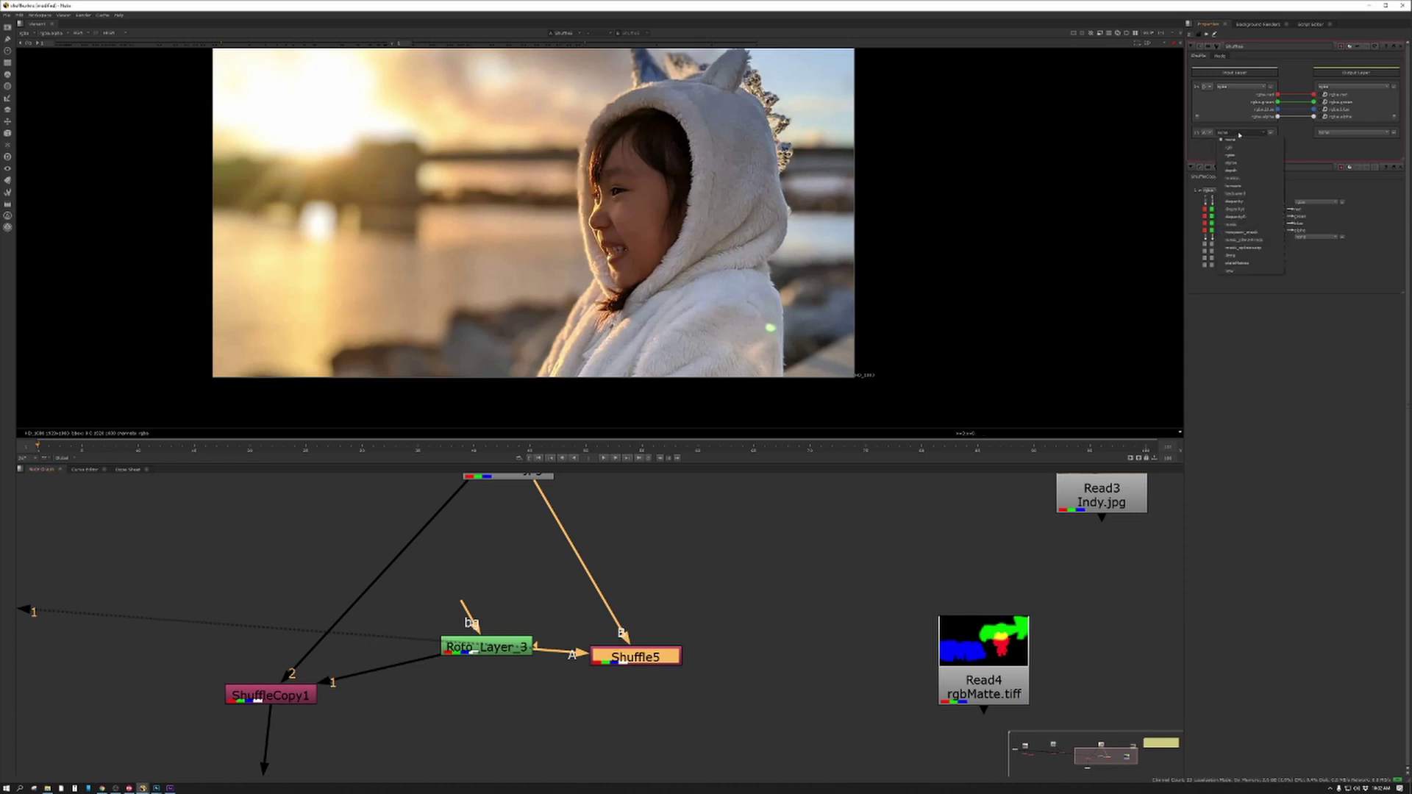
{"action": "left_click", "coordinate": [1230, 162]}
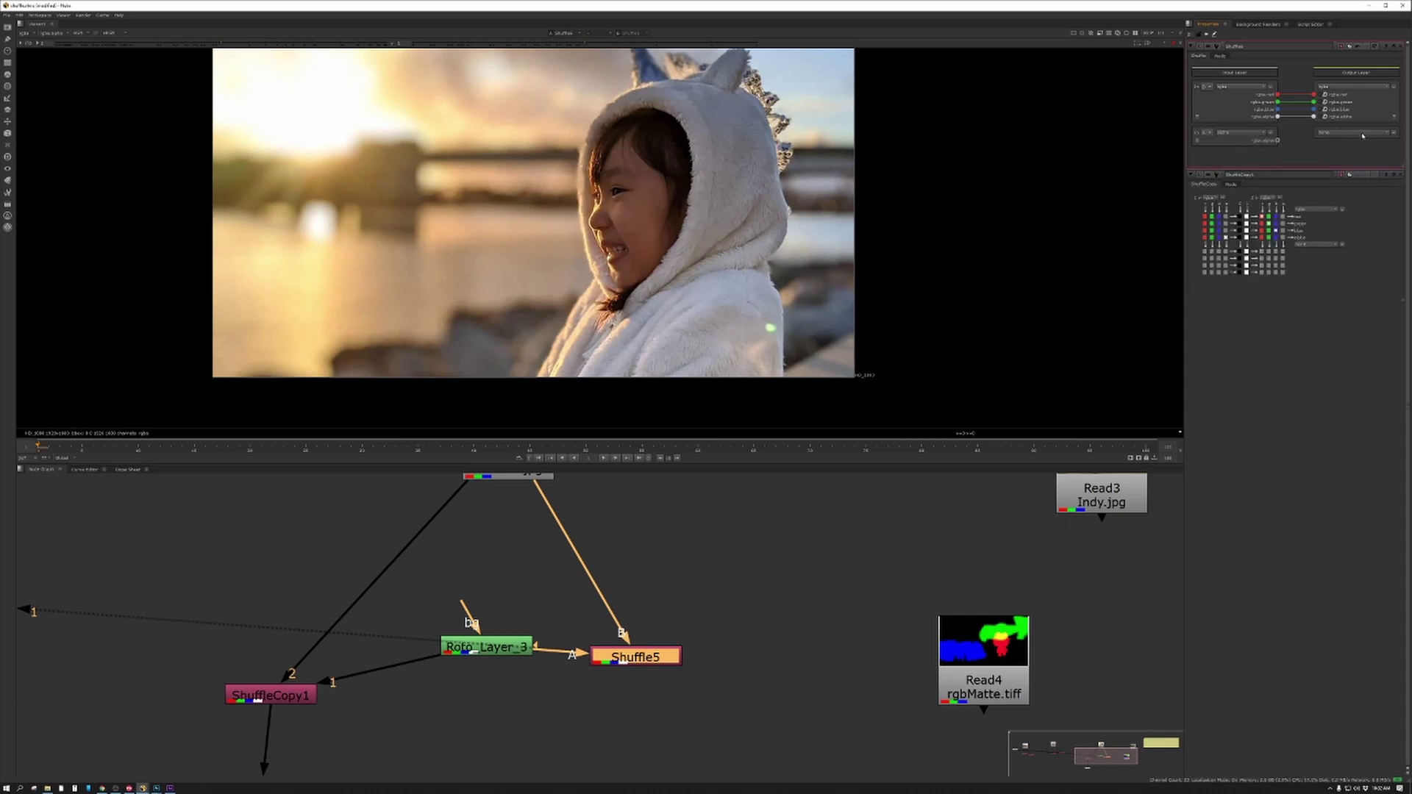
{"action": "left_click", "coordinate": [1352, 133]}
{"action": "left_click_drag", "start_coordinate": [1279, 140], "coordinate": [1313, 140]}
{"action": "left_click", "coordinate": [308, 696]}
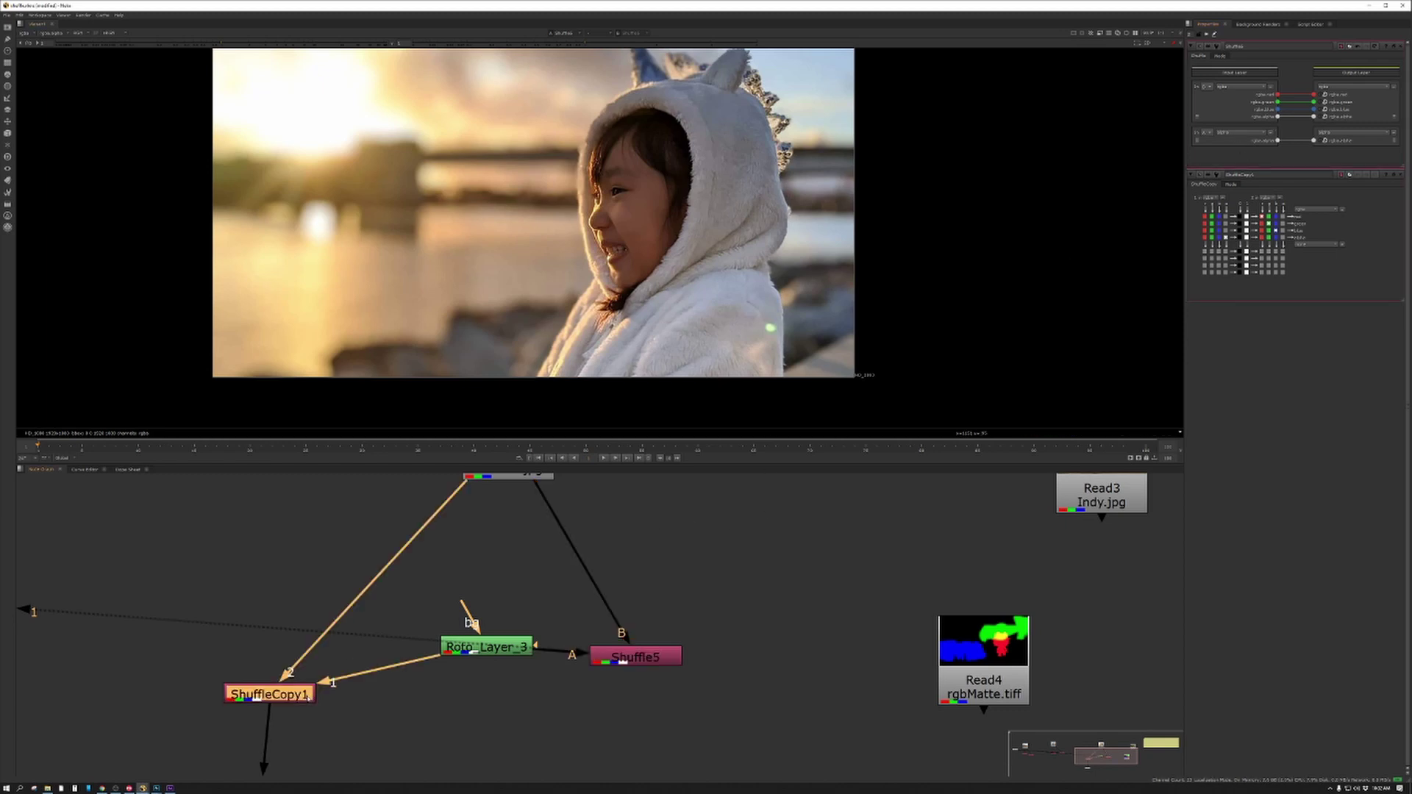
Compare ShuffleCopy1's alpha channel with Shuffle5's colour output in the viewer
{"action": "key", "text": "1"}
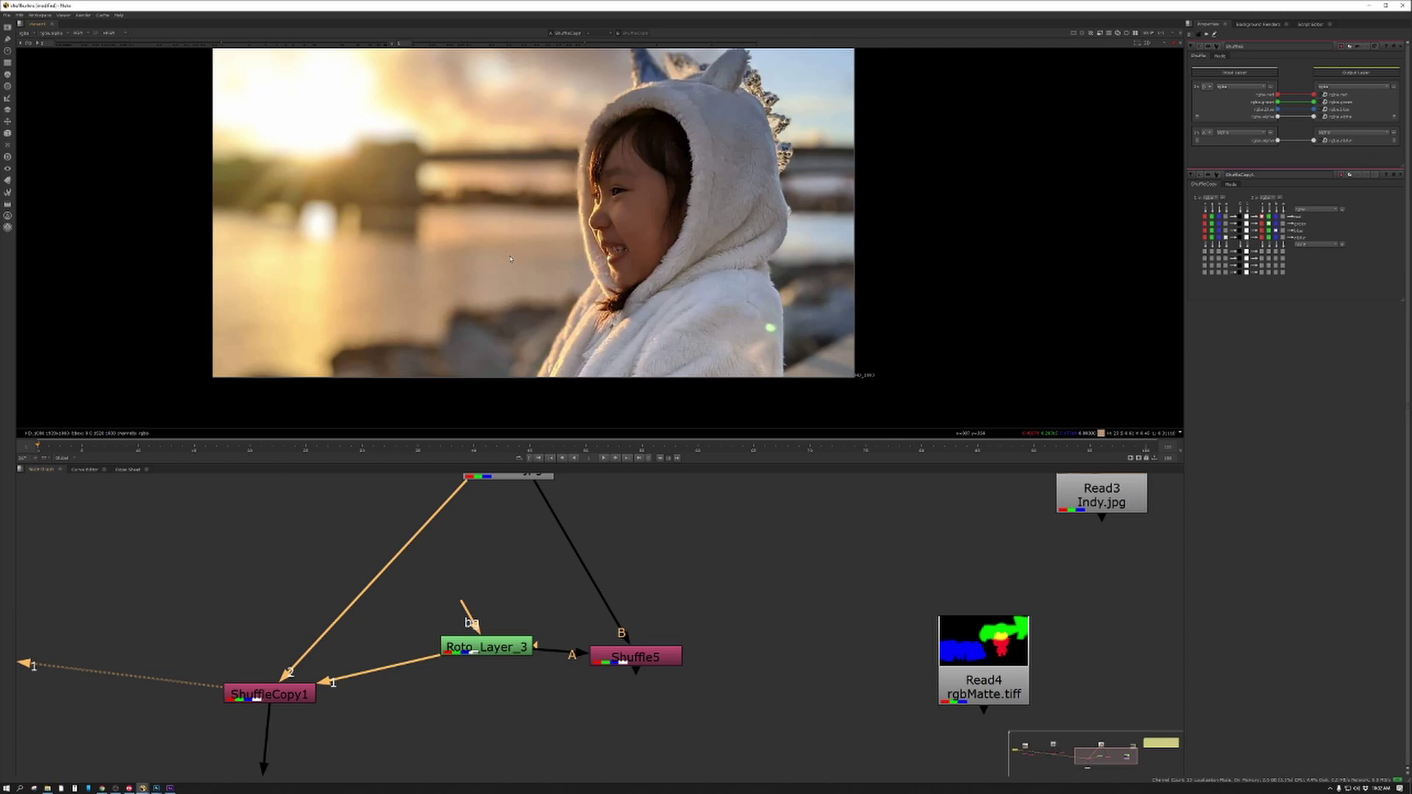
{"action": "key", "text": "a"}
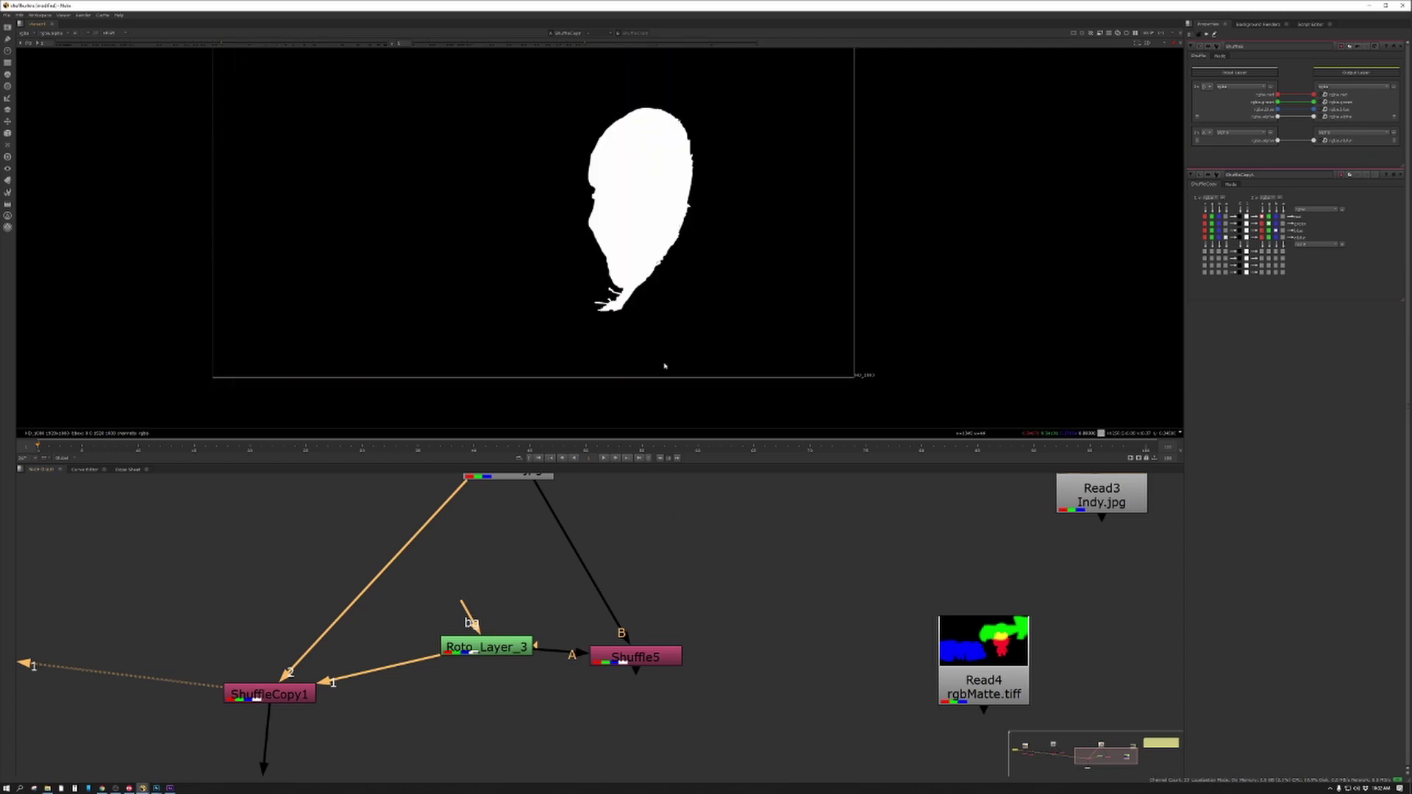
{"action": "left_click", "coordinate": [635, 656]}
{"action": "key", "text": "1"}
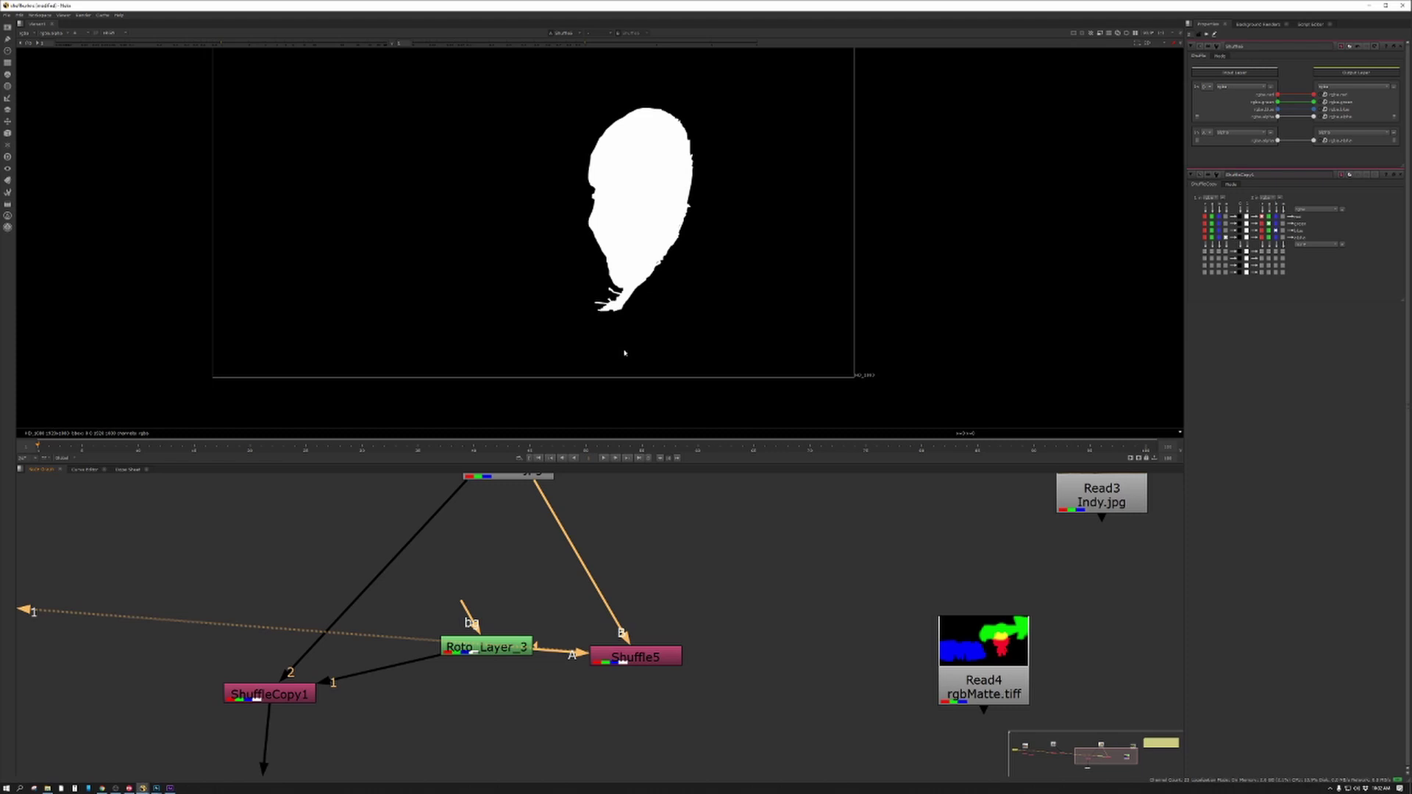
{"action": "key", "text": "a"}
{"action": "key", "text": "a"}
{"action": "key", "text": "a"}
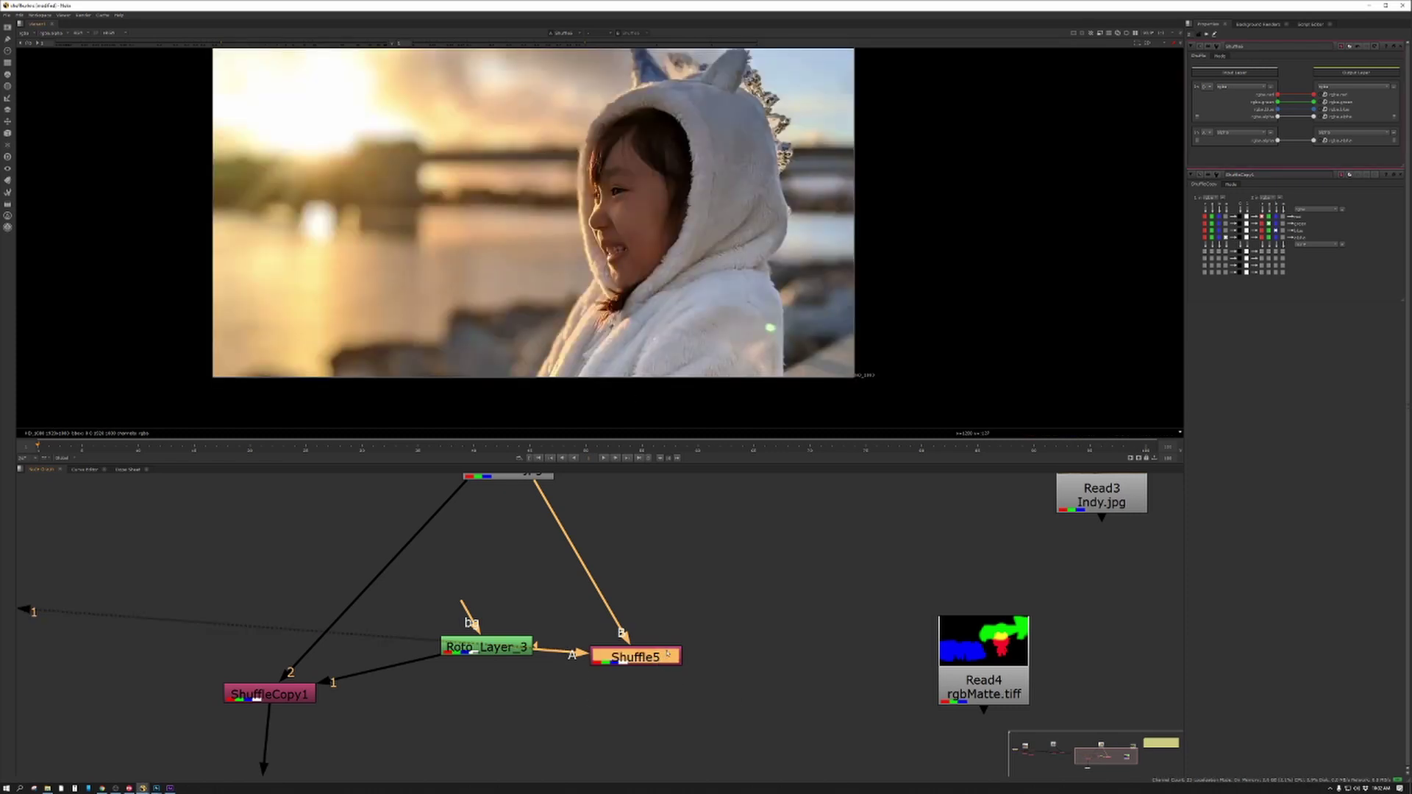
Add Premult2 after Shuffle5 and move ShuffleCopy1 and Premult1 up
{"action": "key", "text": "Tab"}
{"action": "type", "text": "pre"}
{"action": "key", "text": "Return"}
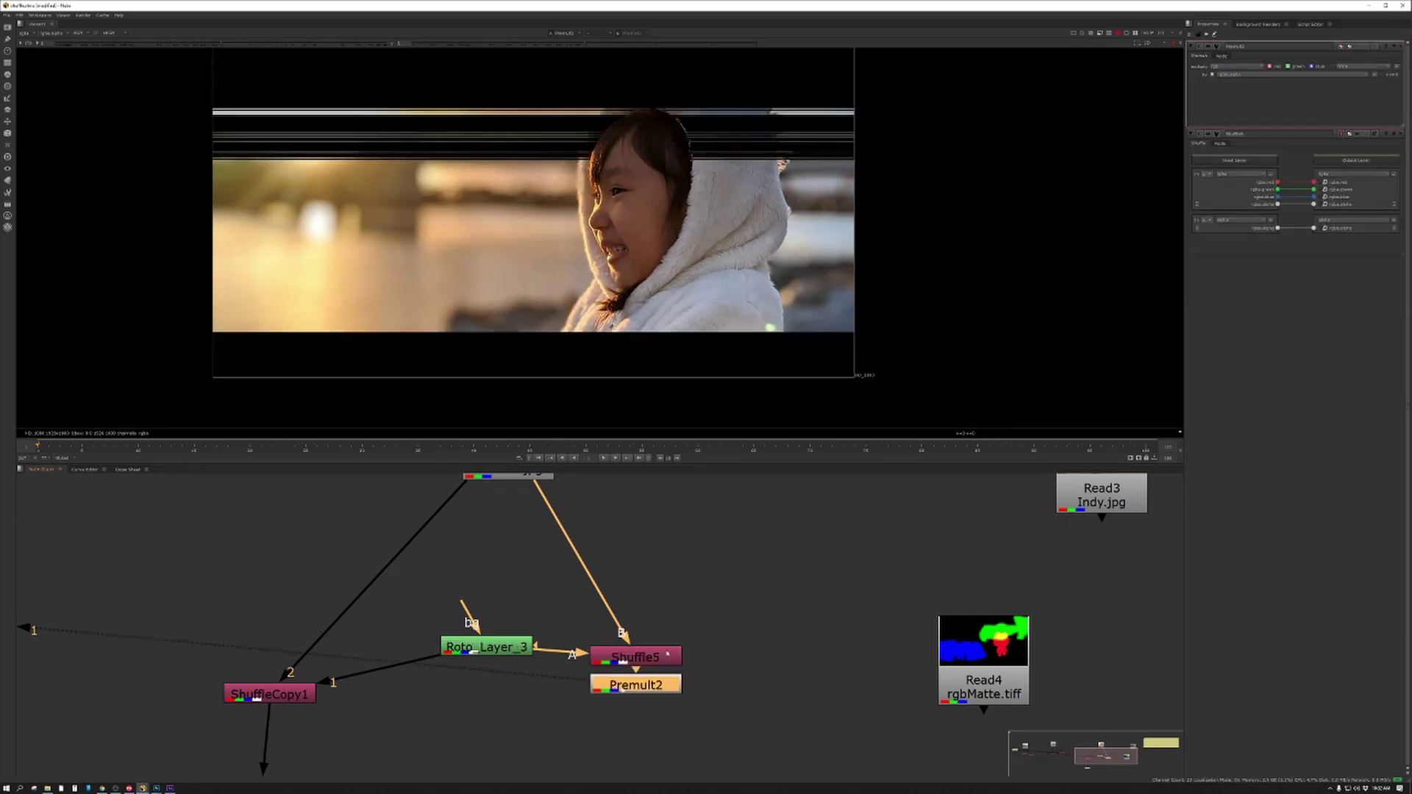
{"action": "middle_click_drag", "start_coordinate": [405, 759], "coordinate": [467, 628]}
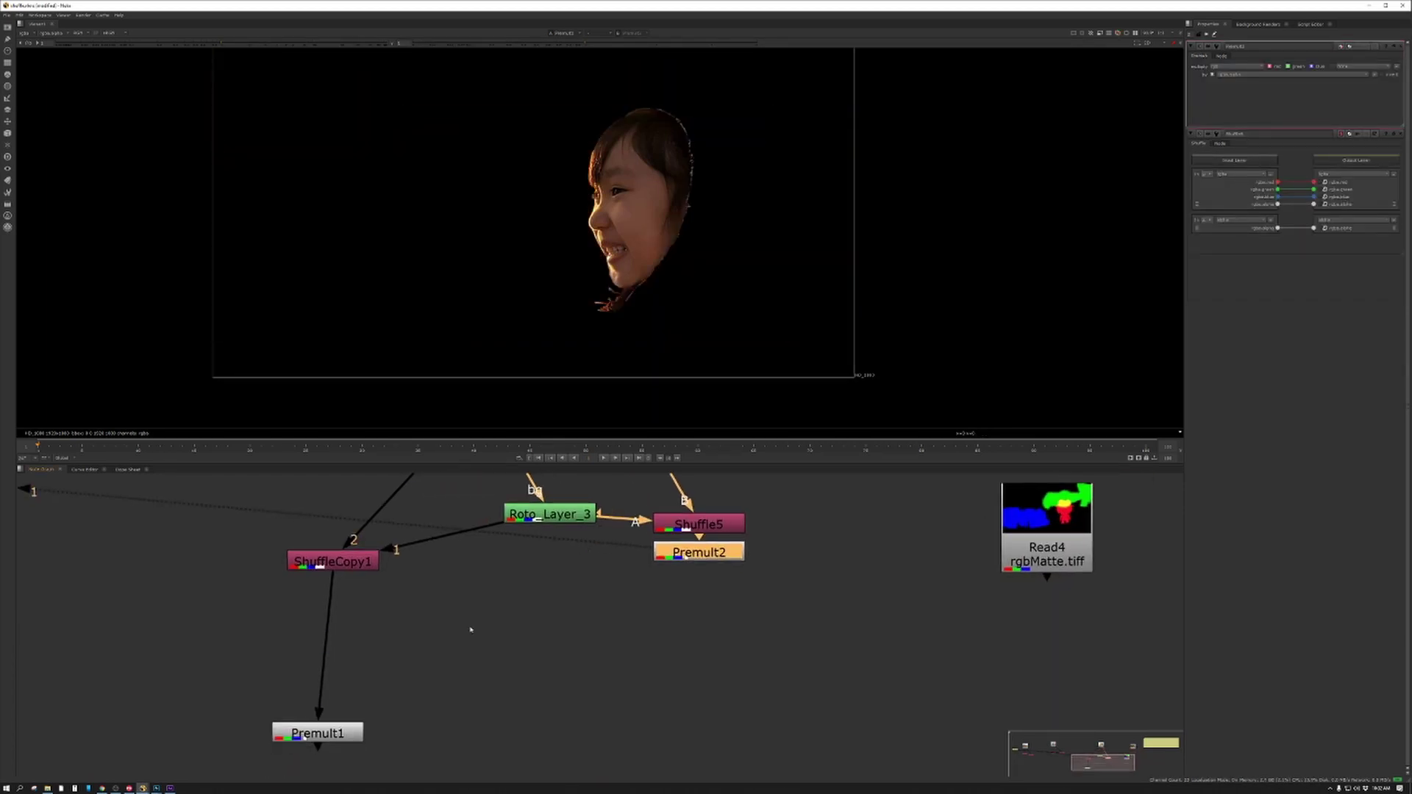
{"action": "left_click_drag", "start_coordinate": [335, 560], "coordinate": [336, 520]}
{"action": "left_click_drag", "start_coordinate": [317, 734], "coordinate": [331, 631]}
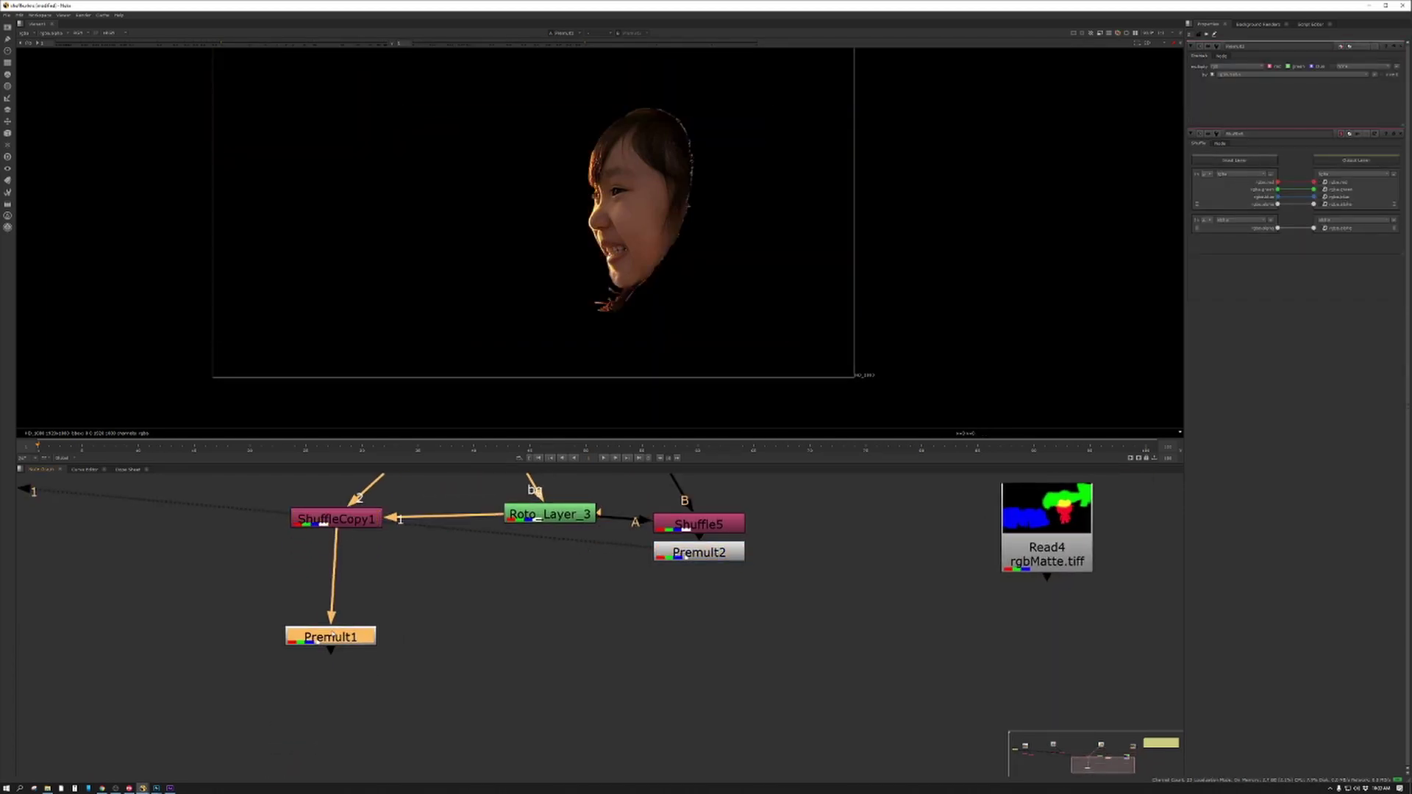
Rearrange Read4, Read3 and Shuffle5 and frame the whole setup with its notes
{"action": "scroll", "coordinate": [917, 612], "scroll_direction": "down", "scroll_amount": 3}
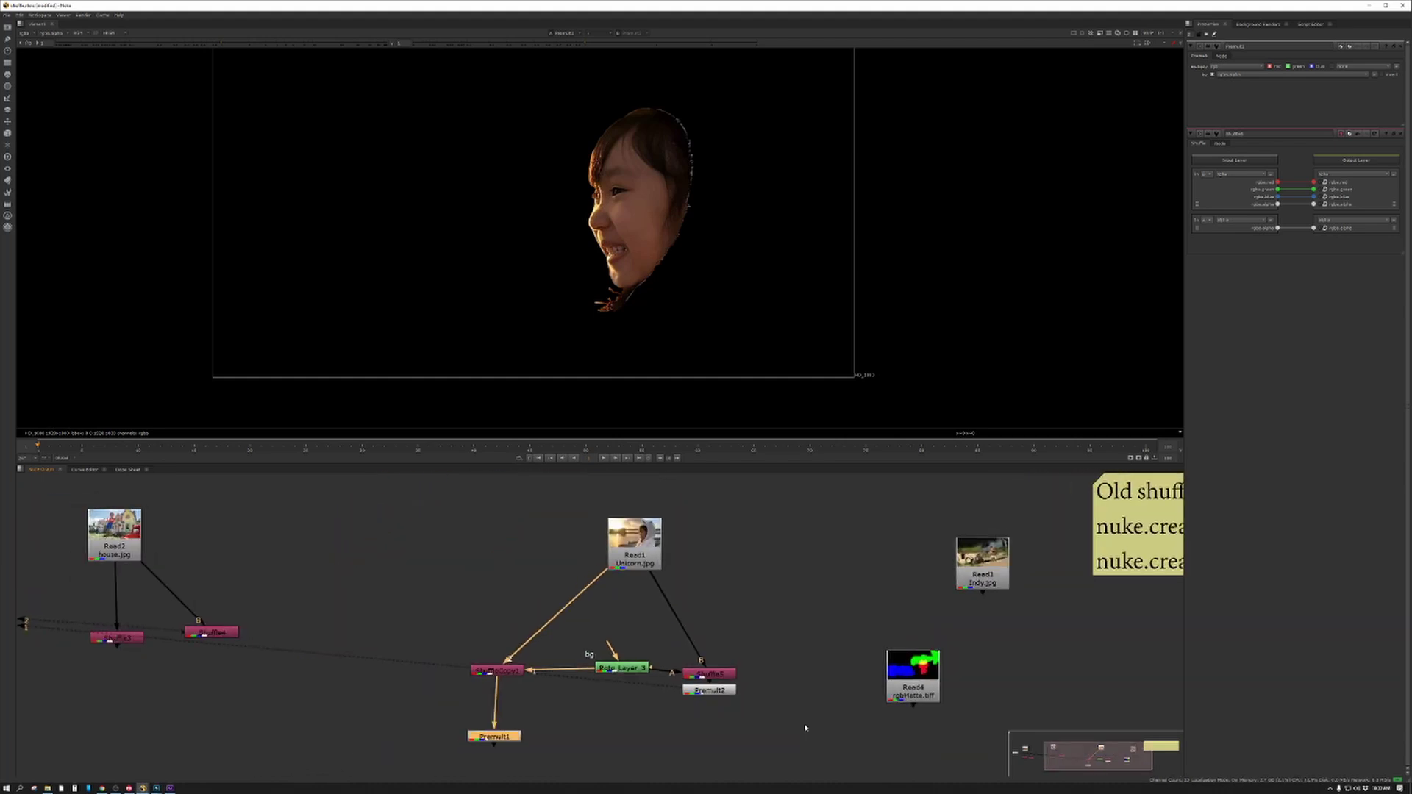
{"action": "middle_click_drag", "start_coordinate": [824, 718], "coordinate": [728, 723]}
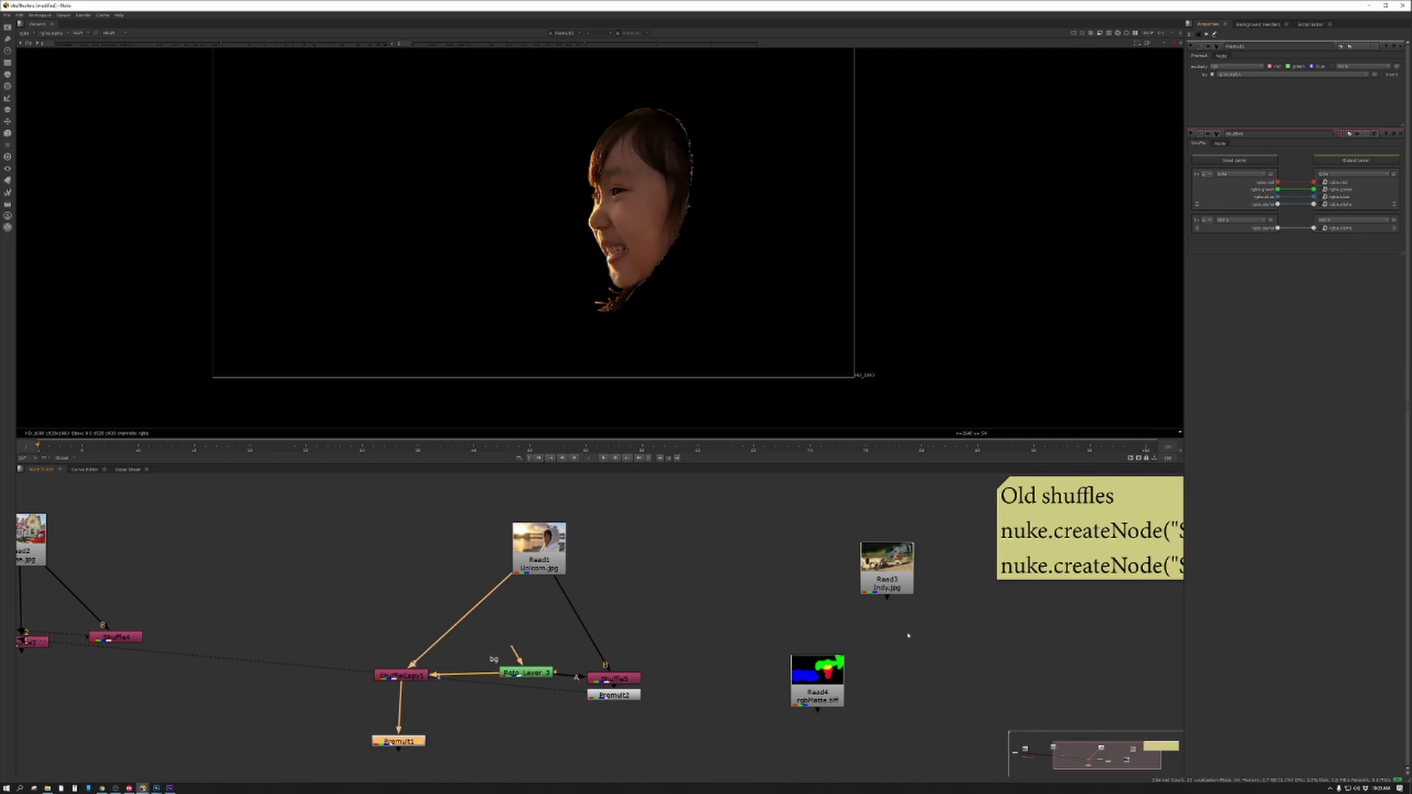
{"action": "left_click_drag", "start_coordinate": [814, 686], "coordinate": [769, 681]}
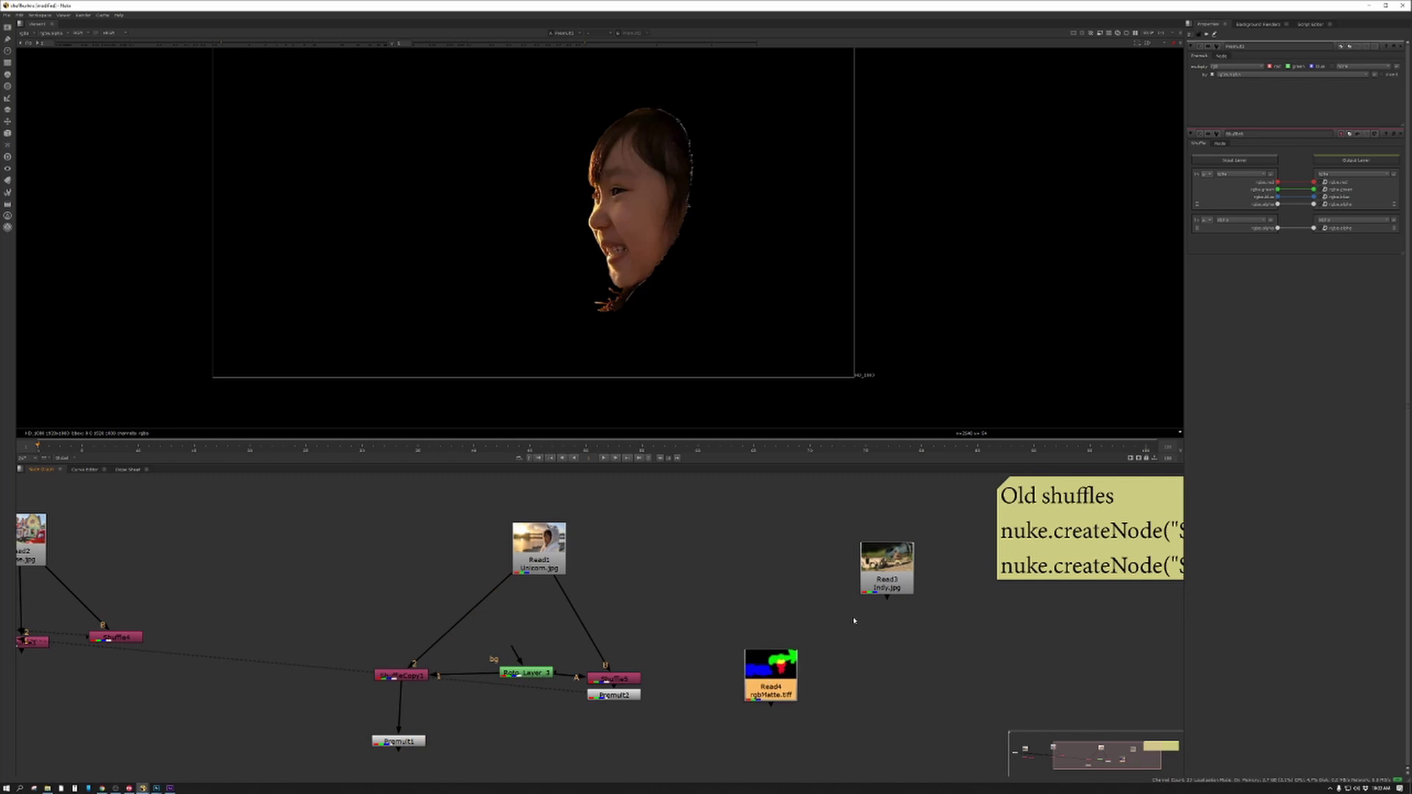
{"action": "left_click_drag", "start_coordinate": [875, 594], "coordinate": [893, 577]}
{"action": "left_click_drag", "start_coordinate": [609, 682], "coordinate": [611, 671]}
{"action": "middle_click_drag", "start_coordinate": [891, 669], "coordinate": [695, 656]}
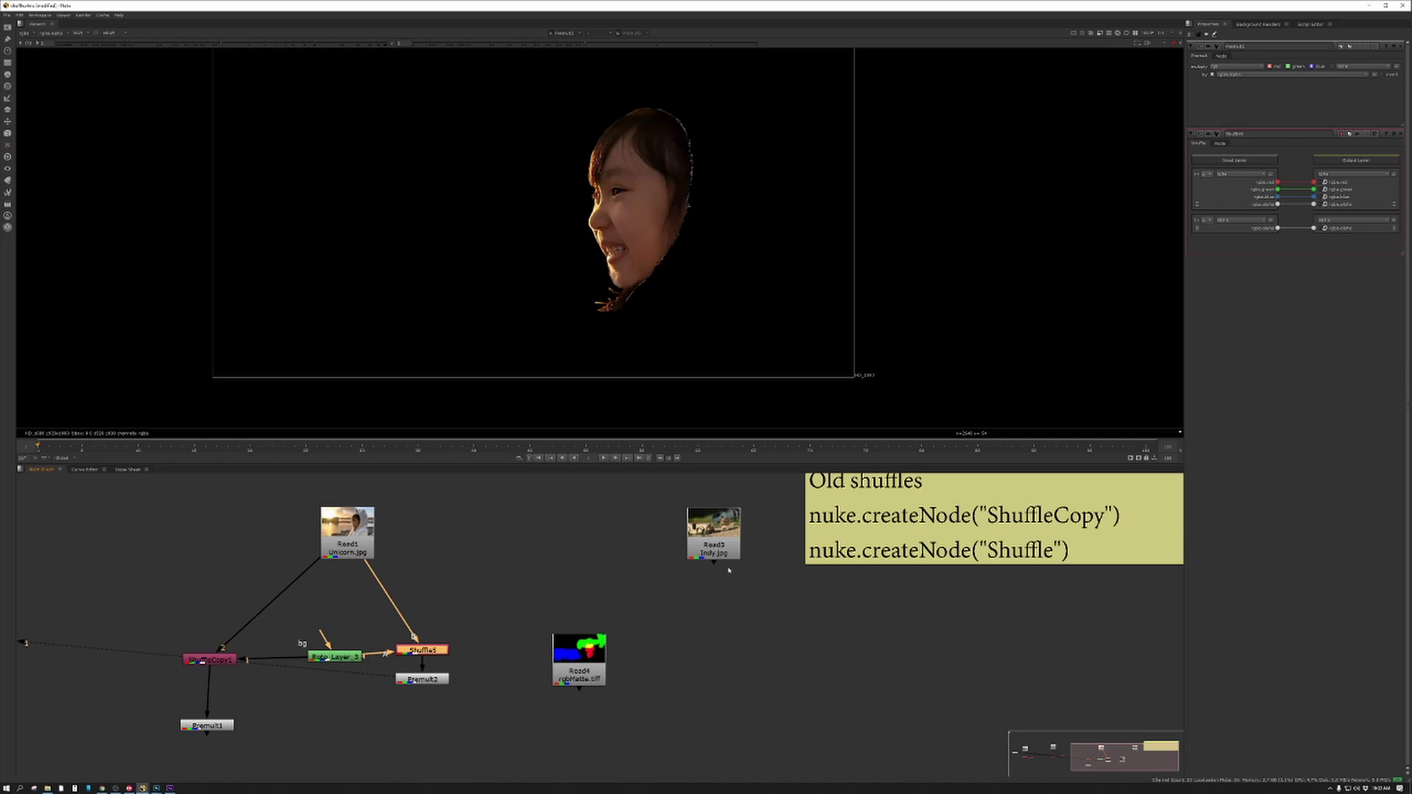
{"action": "left_click", "coordinate": [700, 678]}
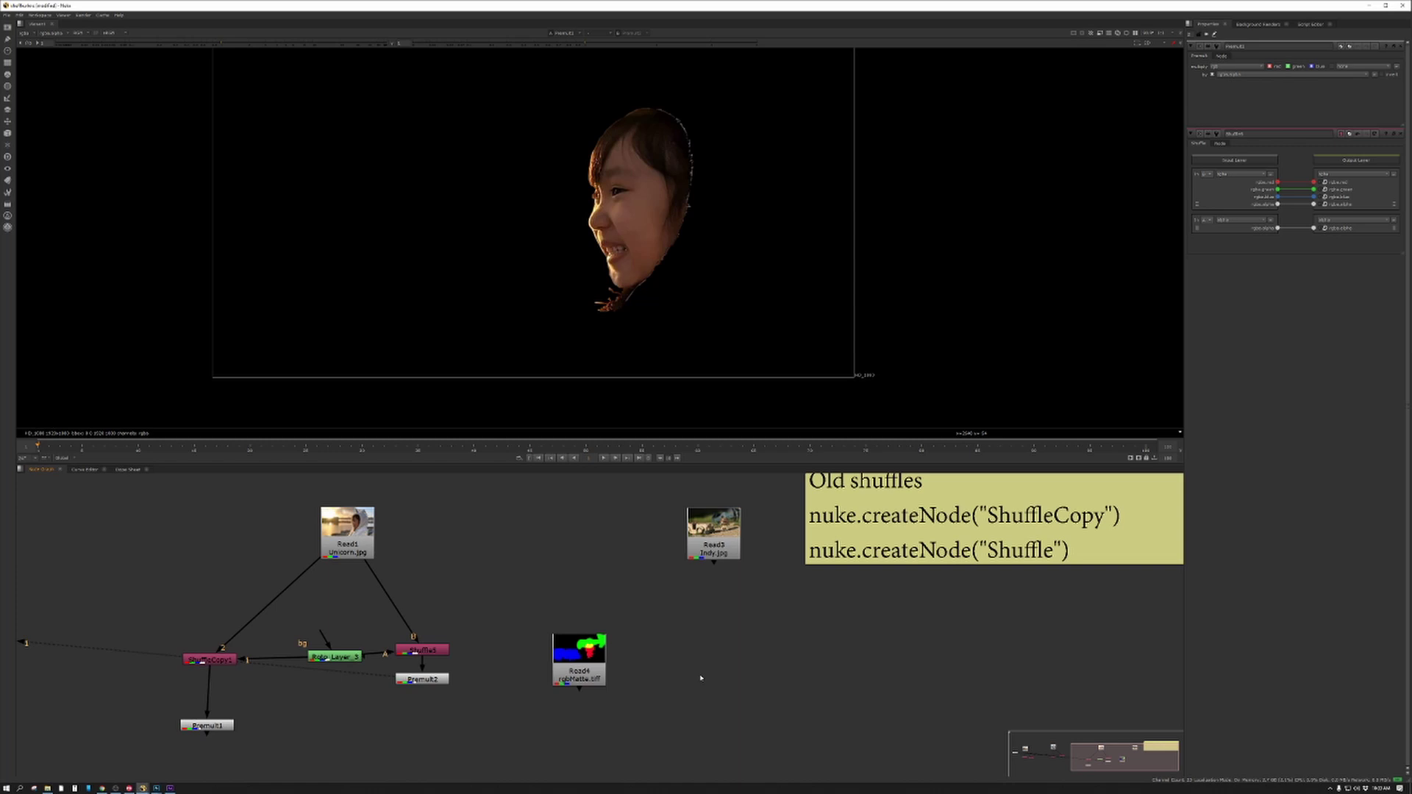
Add a new Shuffle node, Shuffle6, via the node search
{"action": "key", "text": "s"}
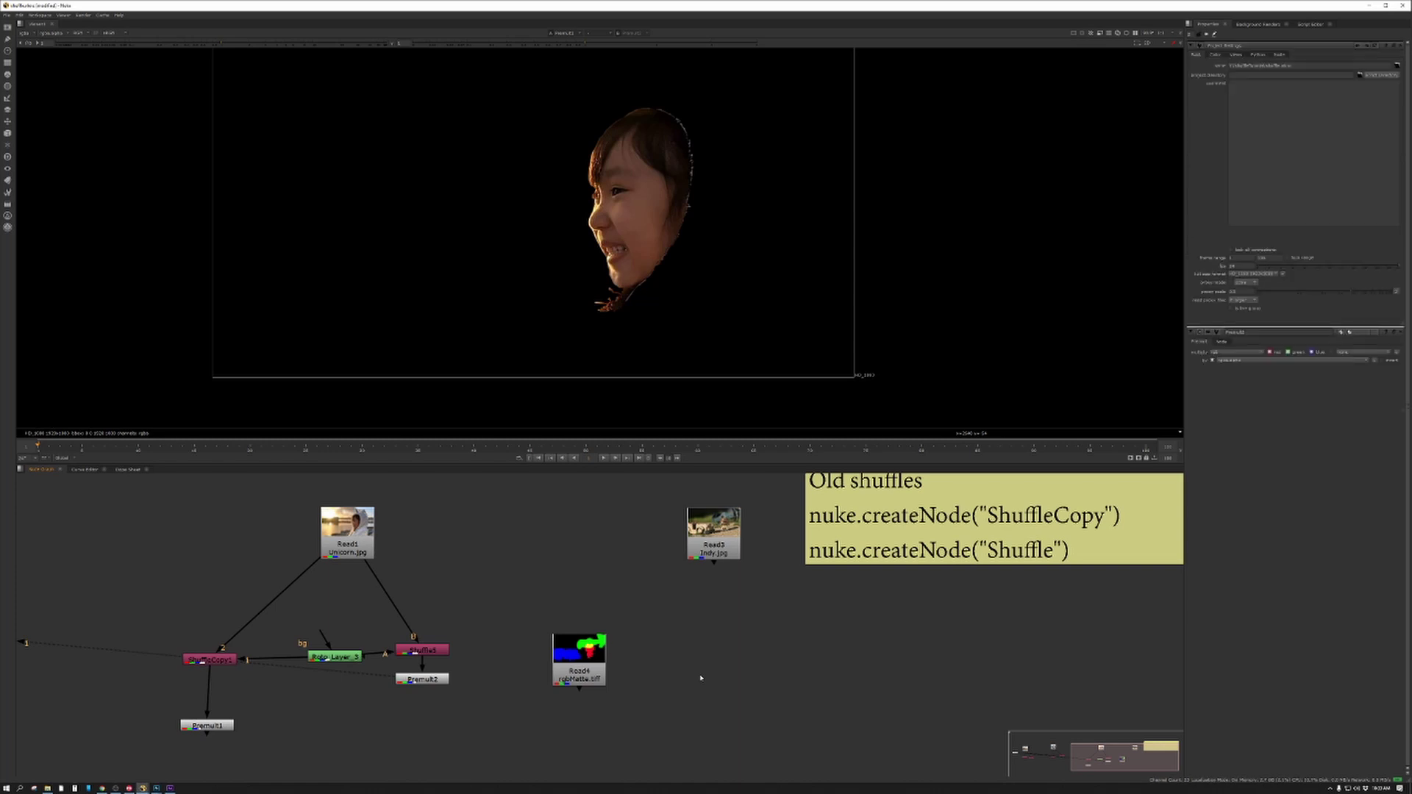
{"action": "key", "text": "Tab"}
{"action": "type", "text": "shu"}
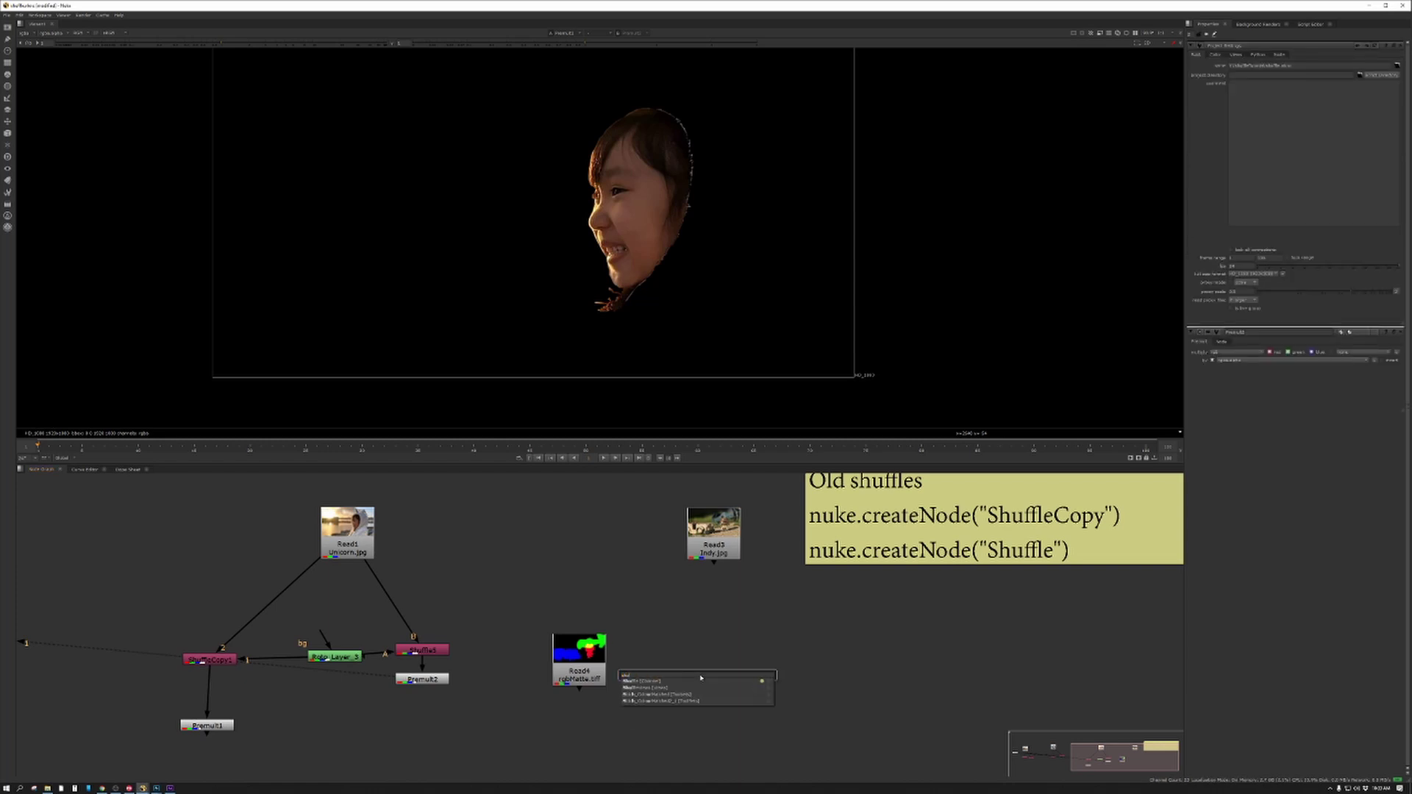
{"action": "key", "text": "Return"}
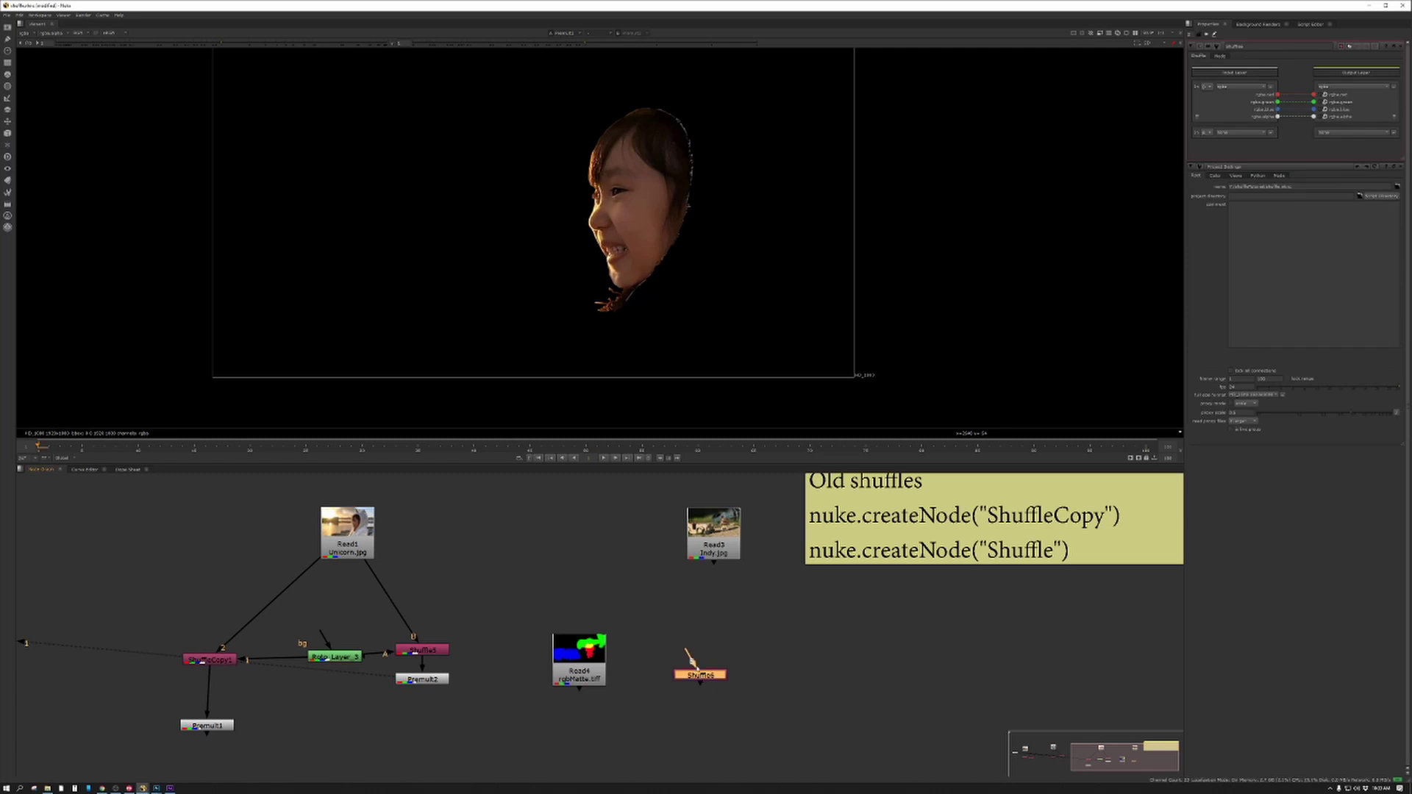
{"action": "left_click", "coordinate": [751, 625]}
{"action": "scroll", "coordinate": [778, 646], "scroll_direction": "up", "scroll_amount": 3}
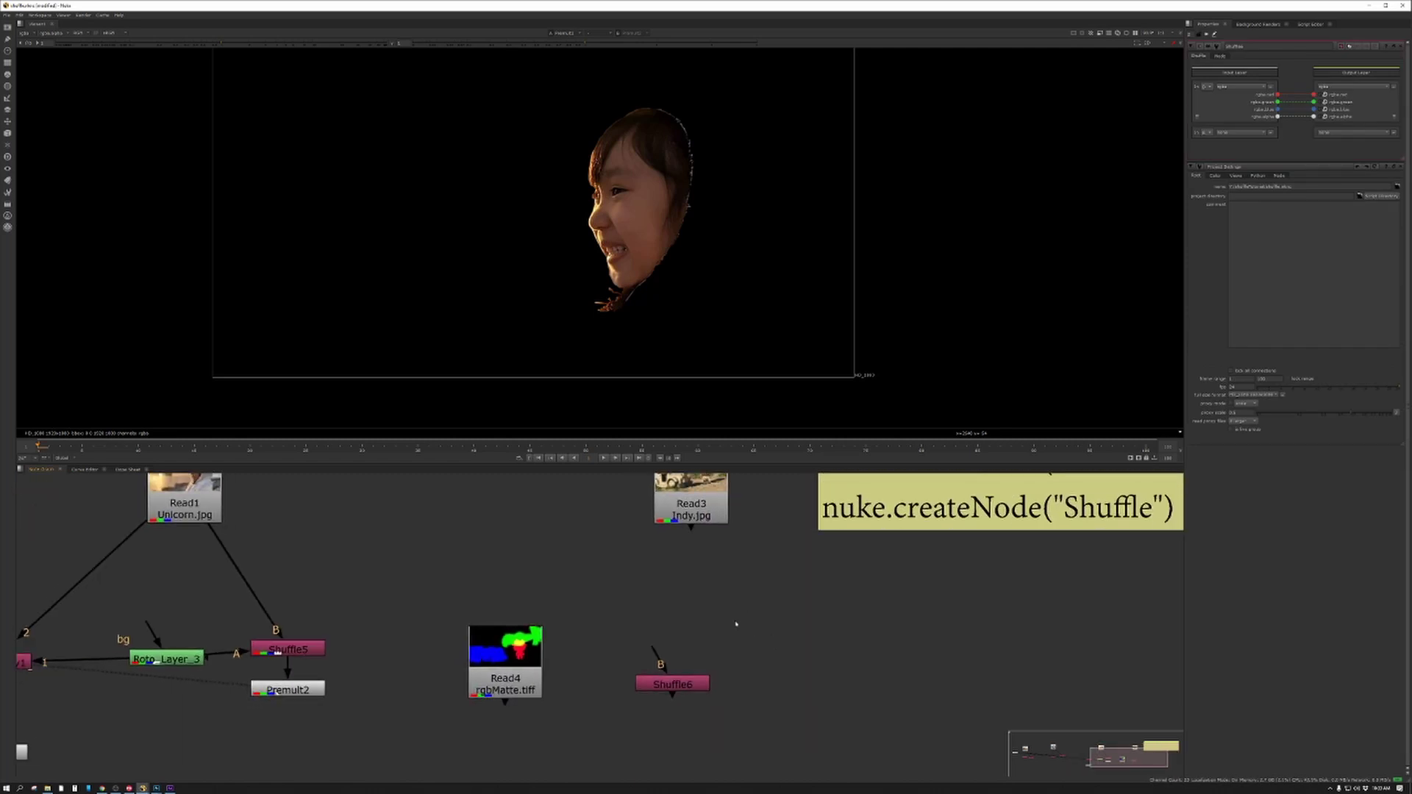
Connect Indy.jpg to Shuffle6's B input and rgbMatte.tiff to A, then view Shuffle6
{"action": "left_click_drag", "start_coordinate": [652, 646], "coordinate": [691, 499]}
{"action": "left_click_drag", "start_coordinate": [633, 686], "coordinate": [523, 682]}
{"action": "left_click", "coordinate": [684, 685]}
{"action": "left_click_drag", "start_coordinate": [684, 685], "coordinate": [698, 655]}
{"action": "key", "text": "1"}
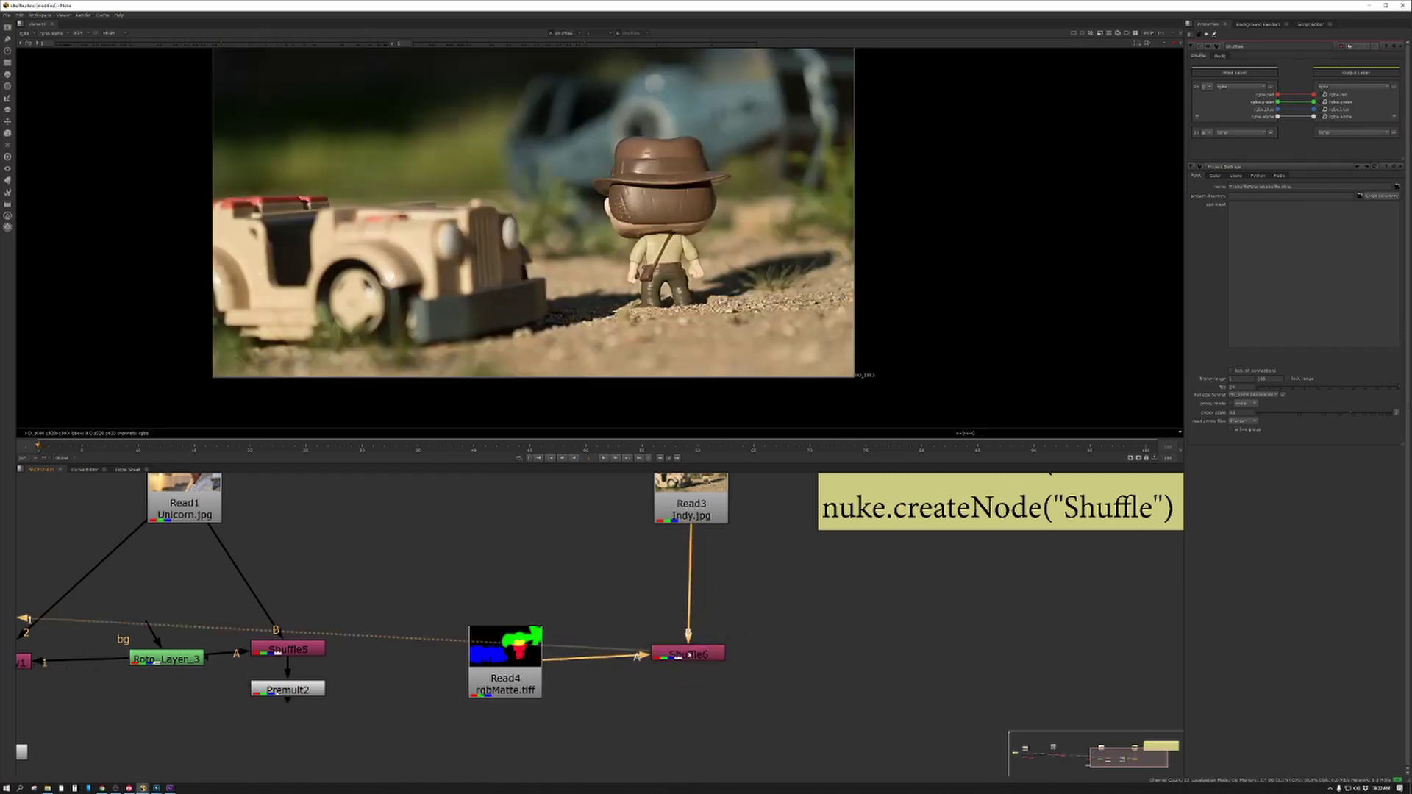
{"action": "scroll", "coordinate": [692, 198], "scroll_direction": "down", "scroll_amount": 2}
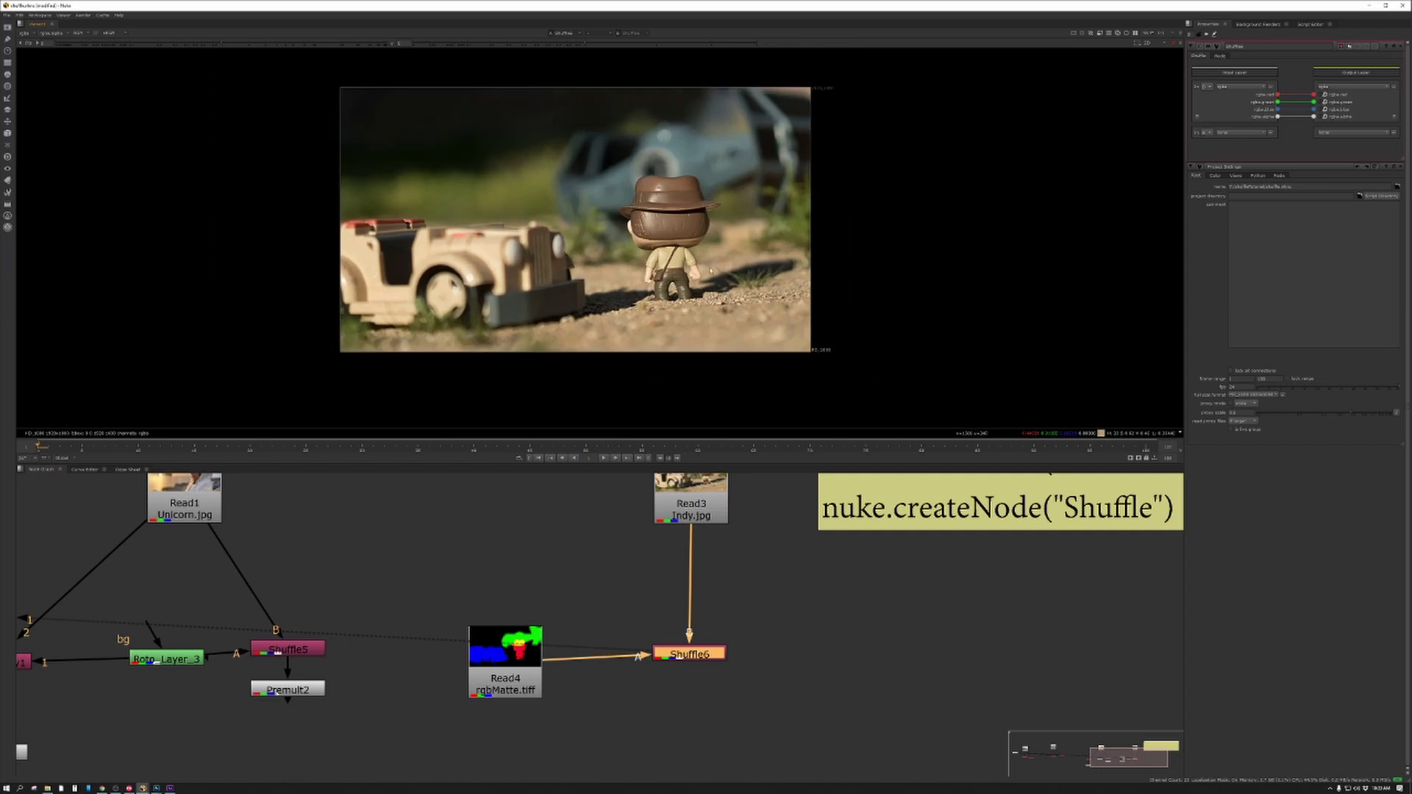
{"action": "middle_click_drag", "start_coordinate": [710, 292], "coordinate": [685, 313]}
{"action": "left_click_drag", "start_coordinate": [706, 655], "coordinate": [710, 664]}
{"action": "middle_click_drag", "start_coordinate": [777, 655], "coordinate": [714, 636]}
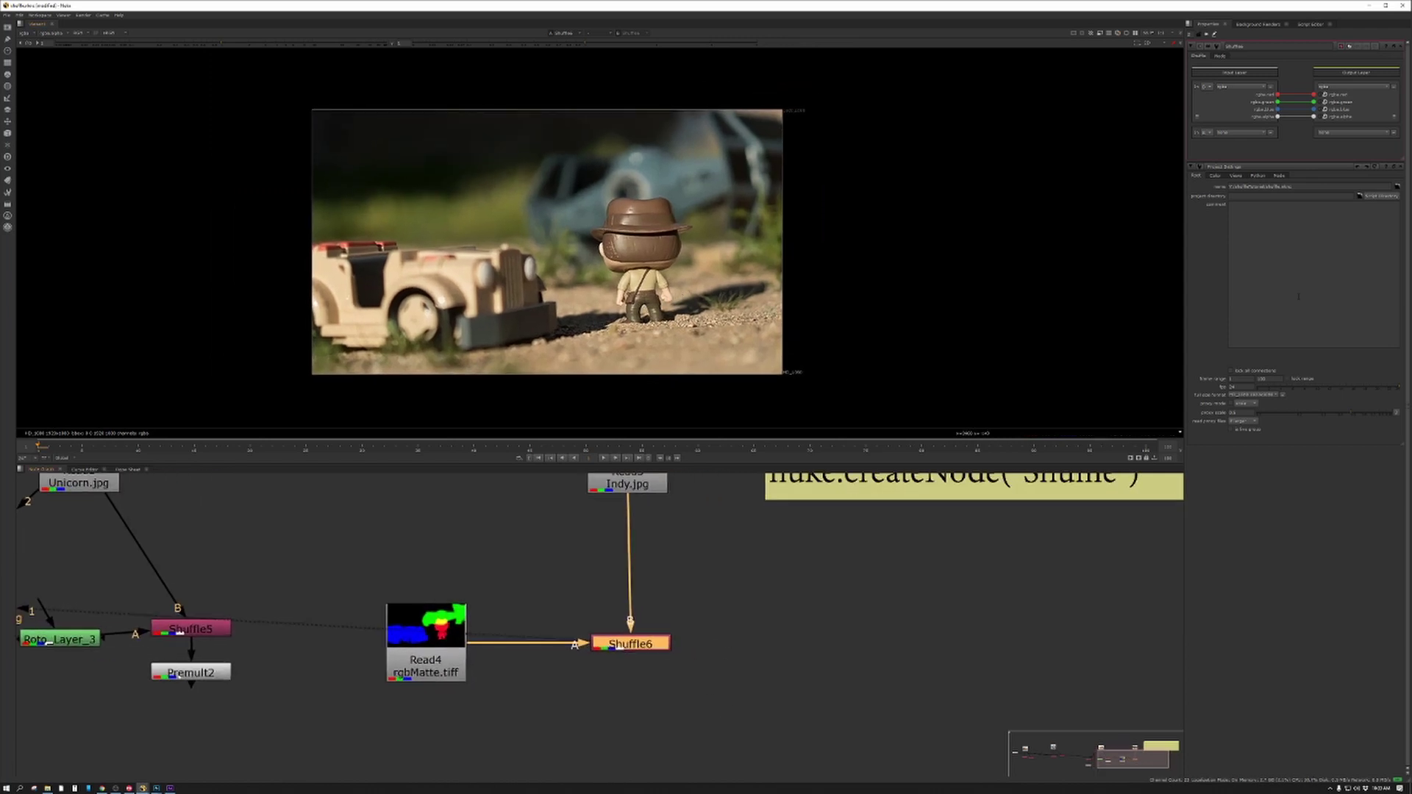
Set Shuffle6's second input and output layers to rgba and route the matte channels into rgba
{"action": "left_click", "coordinate": [1206, 138]}
{"action": "left_click", "coordinate": [1211, 140]}
{"action": "left_click", "coordinate": [1238, 134]}
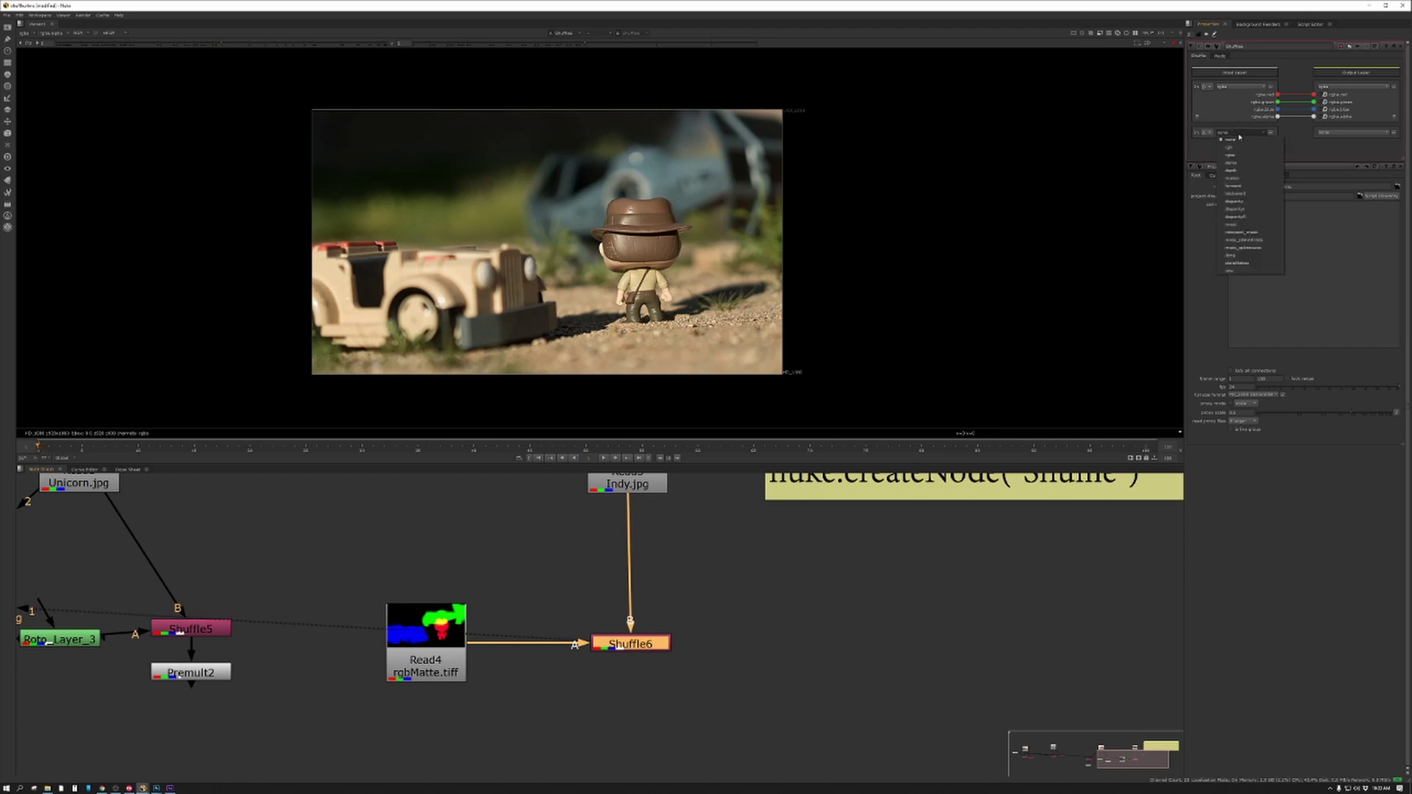
{"action": "left_click", "coordinate": [1241, 156]}
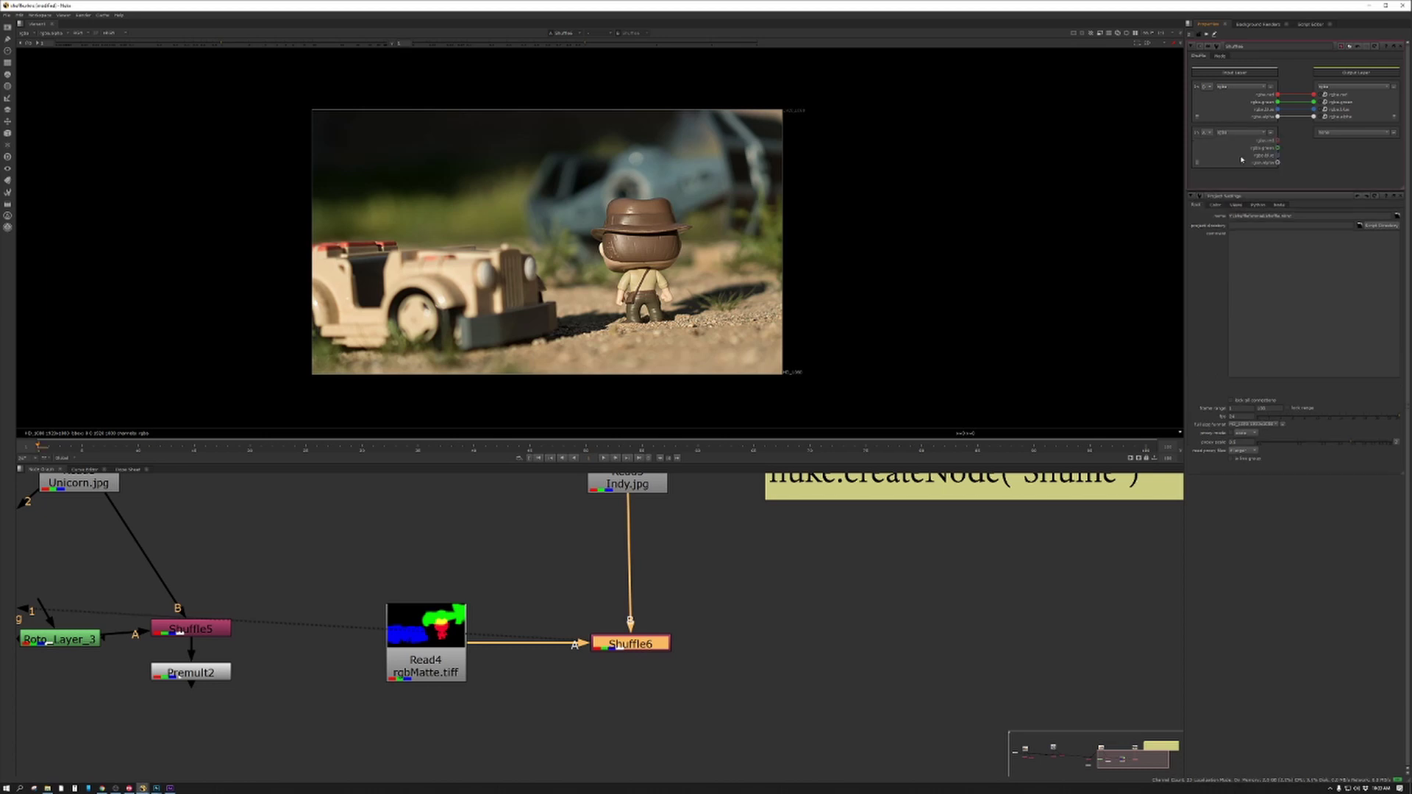
{"action": "left_click", "coordinate": [1330, 132]}
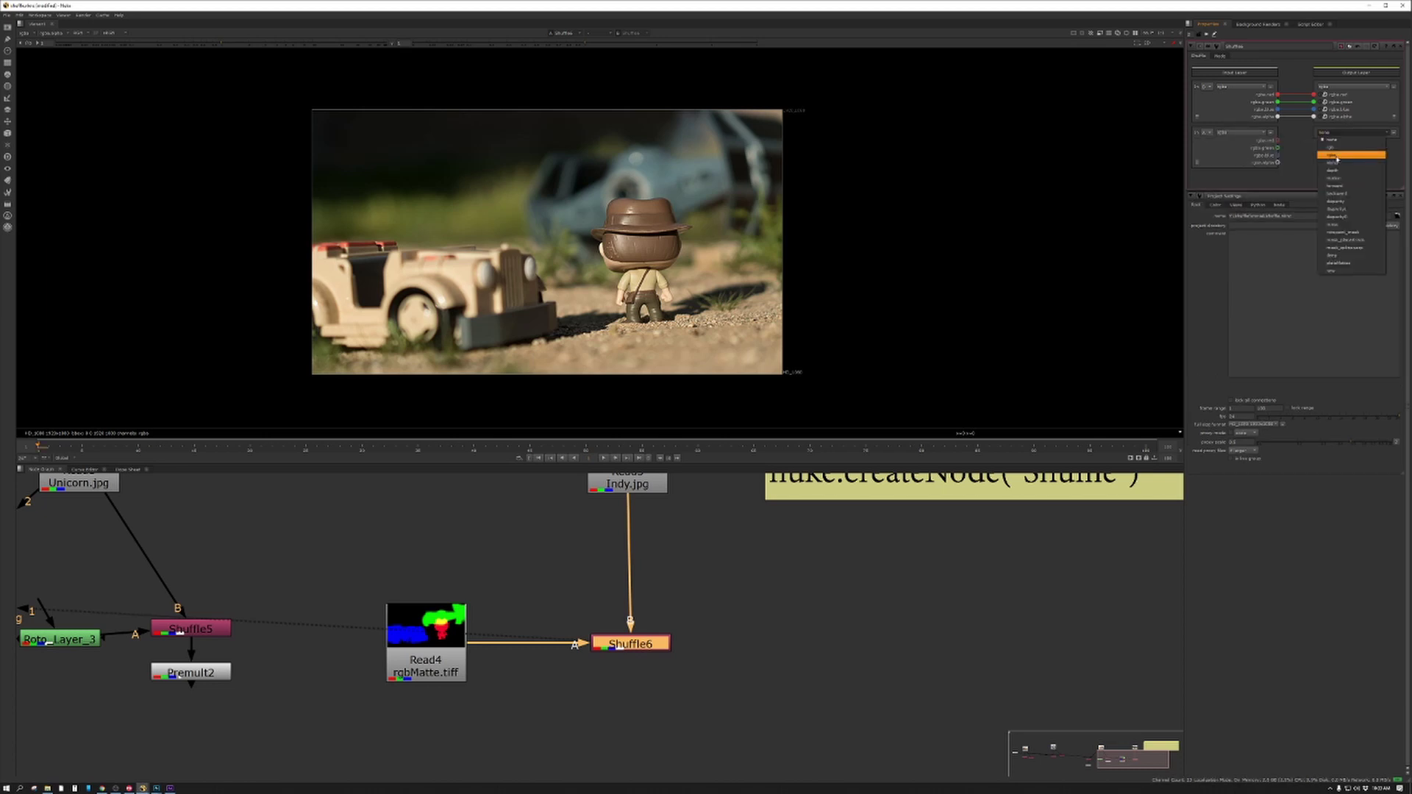
{"action": "left_click", "coordinate": [1333, 148]}
{"action": "left_click_drag", "start_coordinate": [1202, 167], "coordinate": [1350, 164]}
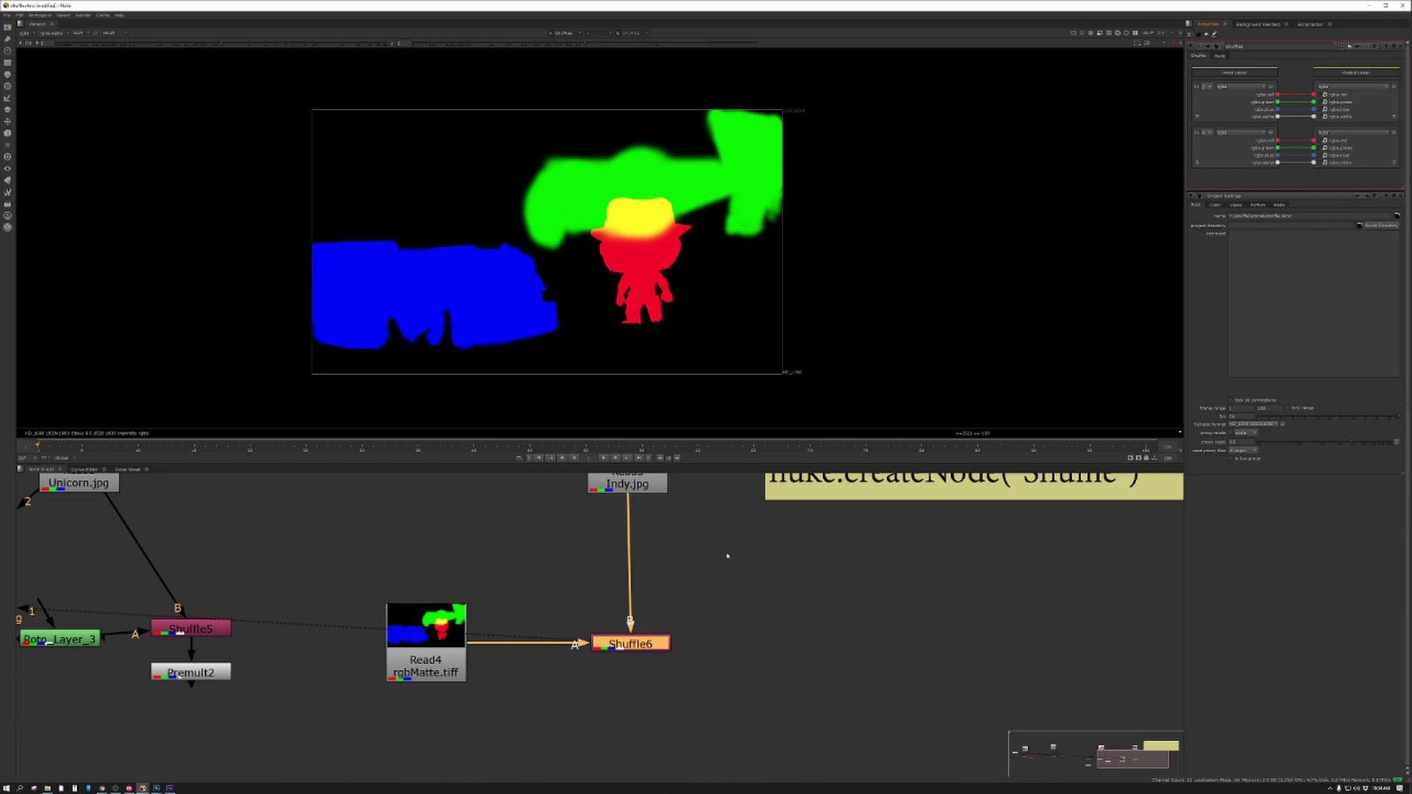
{"action": "left_click", "coordinate": [566, 700]}
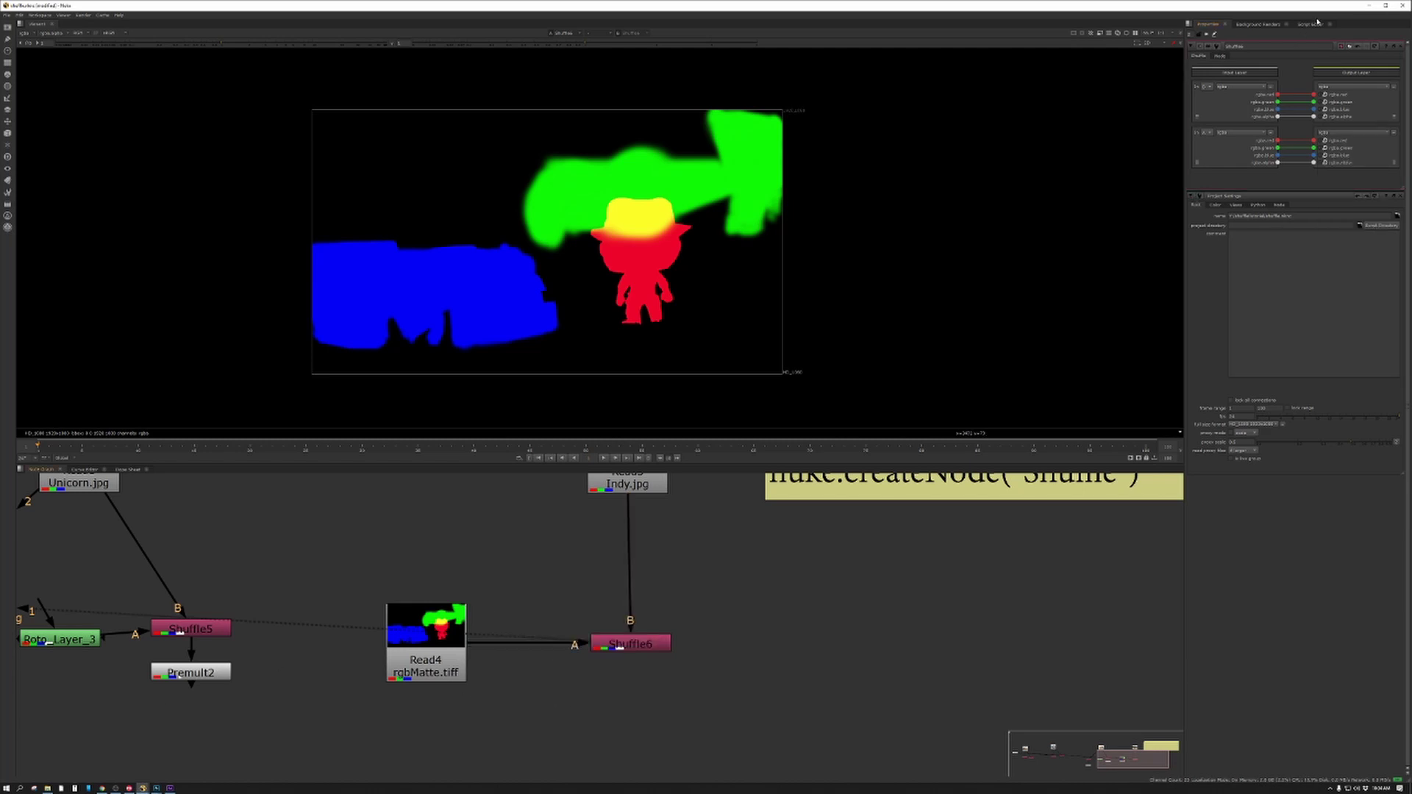
Run nuke.createNode("Shuffle") in the Script Editor and place Shuffle7 right of Shuffle6
{"action": "left_click", "coordinate": [1312, 25]}
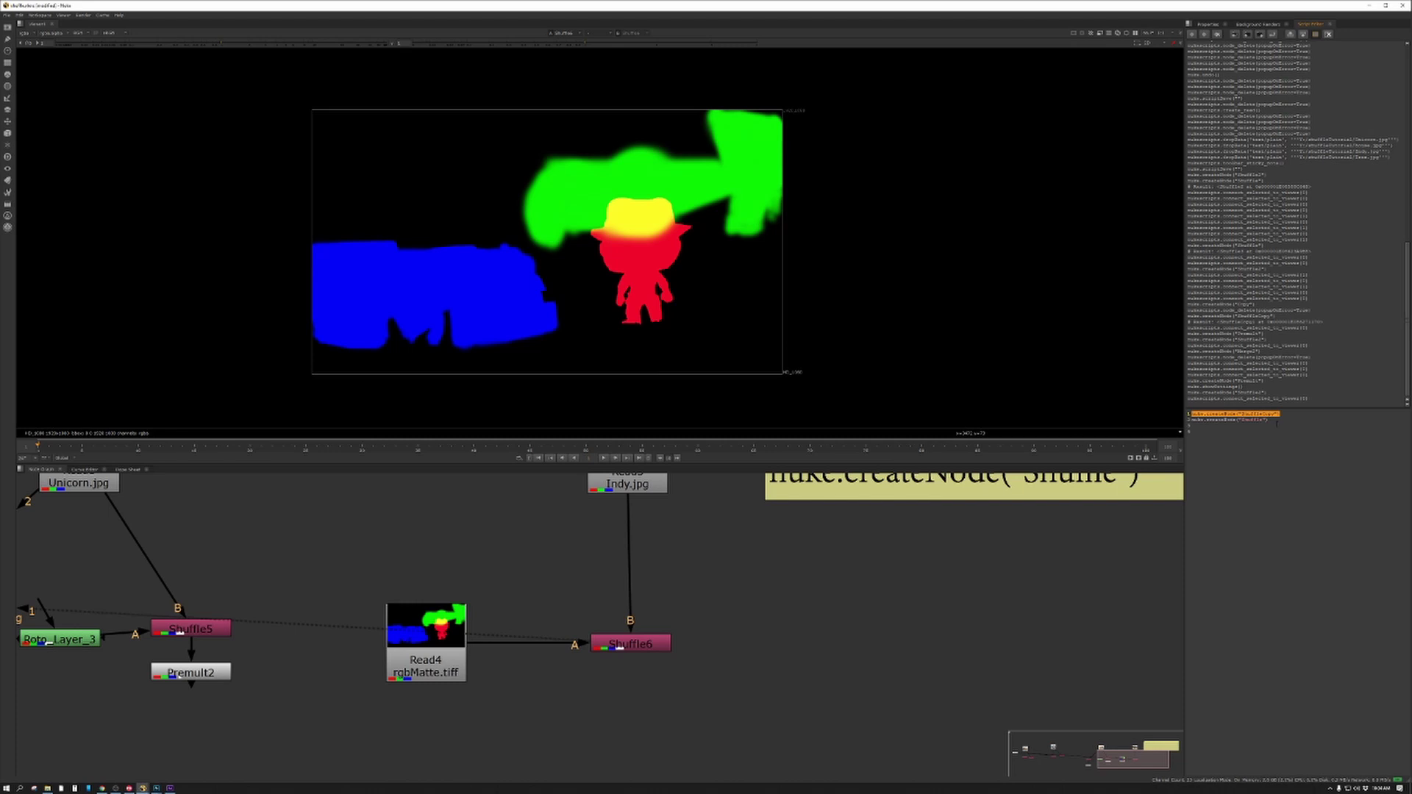
{"action": "left_click", "coordinate": [1273, 435]}
{"action": "key", "text": "shift+Home"}
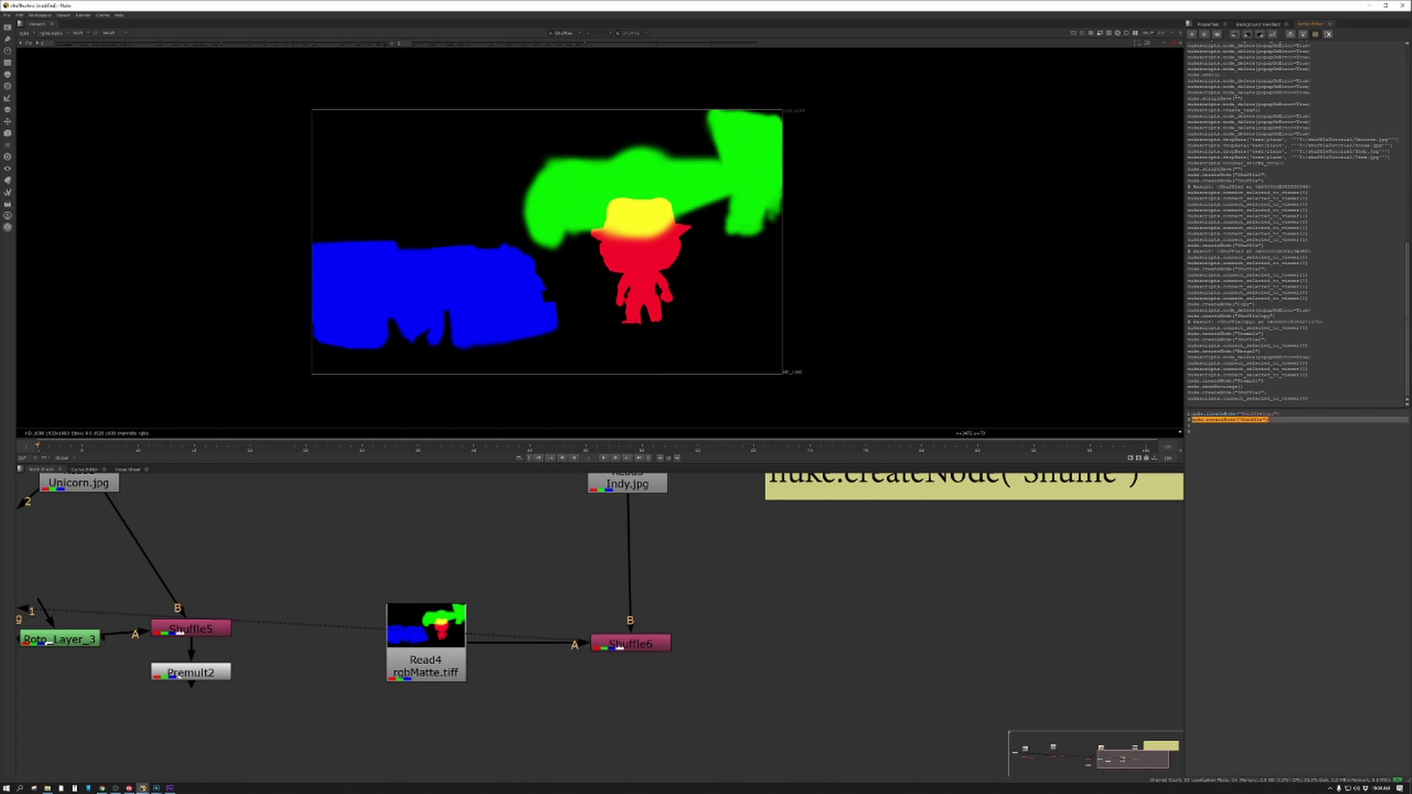
{"action": "left_click", "coordinate": [1274, 36]}
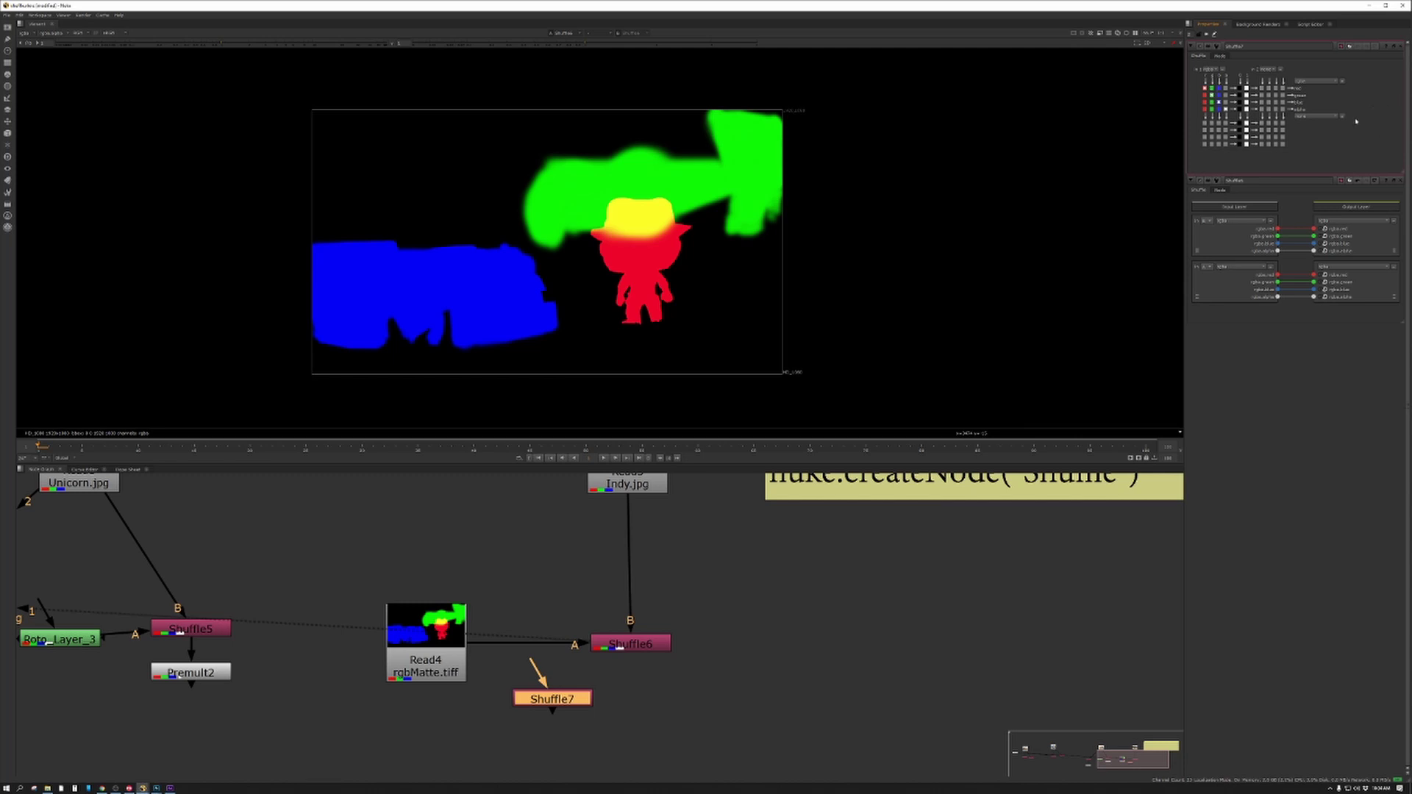
{"action": "left_click_drag", "start_coordinate": [565, 712], "coordinate": [827, 689]}
{"action": "middle_click_drag", "start_coordinate": [695, 700], "coordinate": [664, 654]}
{"action": "scroll", "coordinate": [664, 655], "scroll_direction": "down", "scroll_amount": 2}
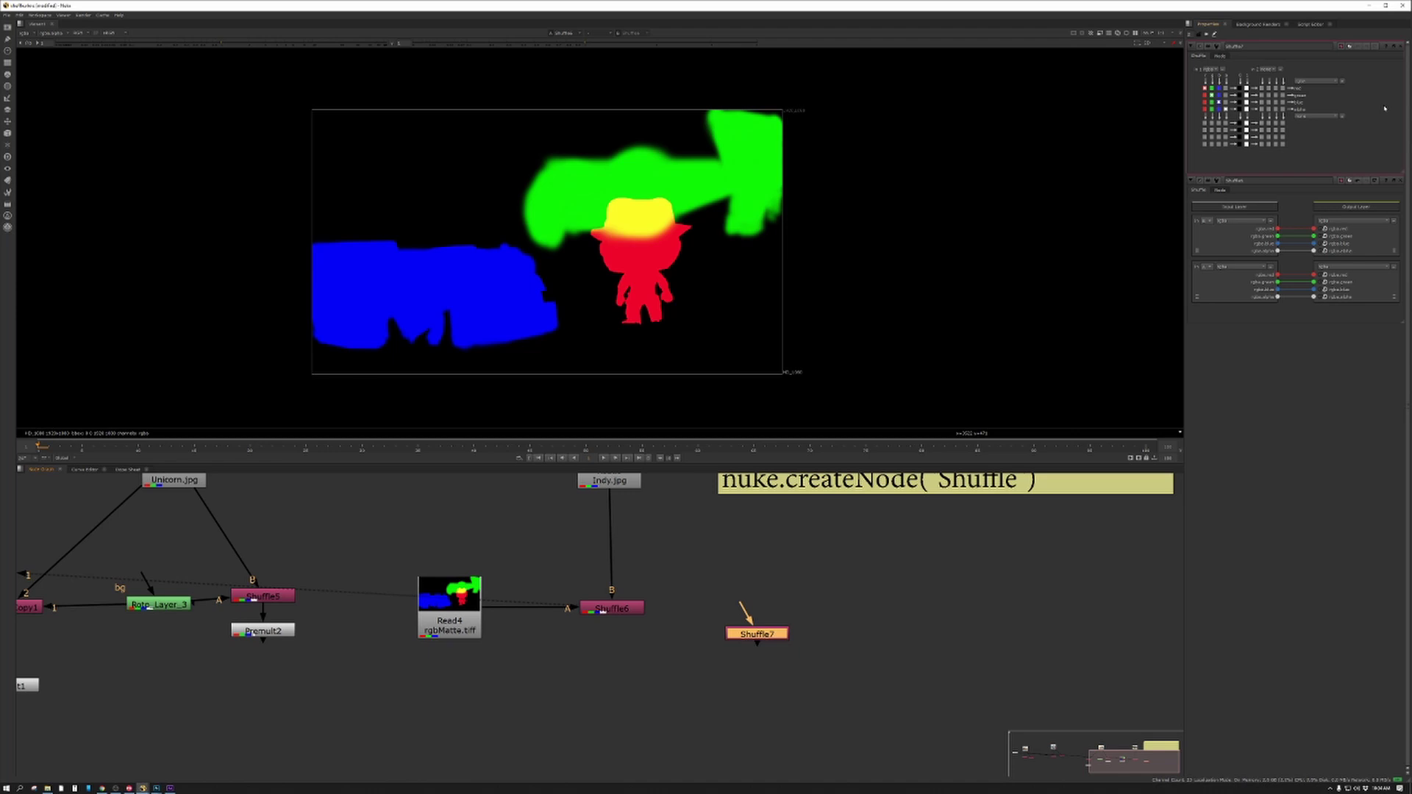
Send Shuffle6's second output to a new layer with red, green, blue and alpha channels
{"action": "left_click", "coordinate": [1359, 268]}
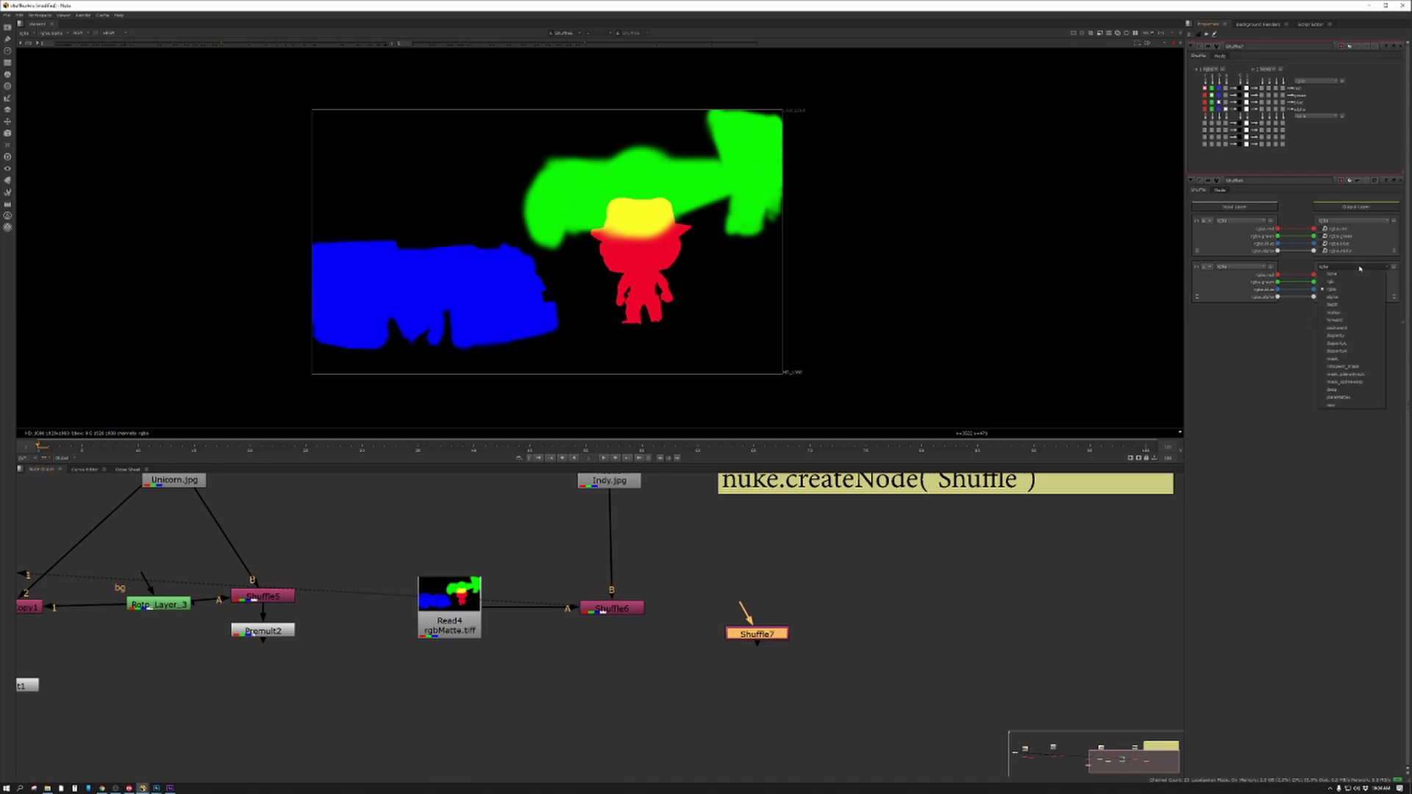
{"action": "left_click", "coordinate": [1334, 405]}
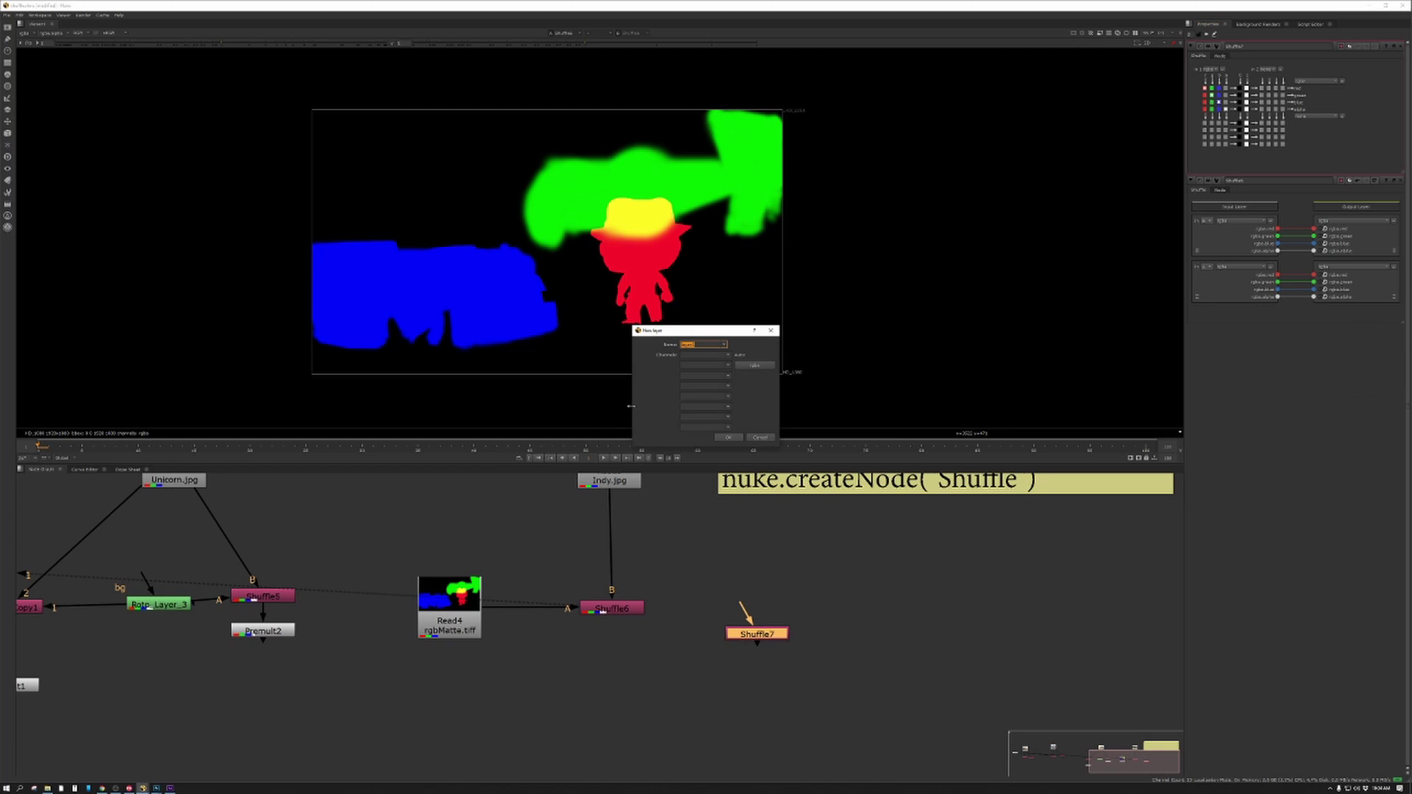
{"action": "type", "text": "cMatte"}
{"action": "left_click", "coordinate": [763, 368]}
{"action": "left_click", "coordinate": [728, 438]}
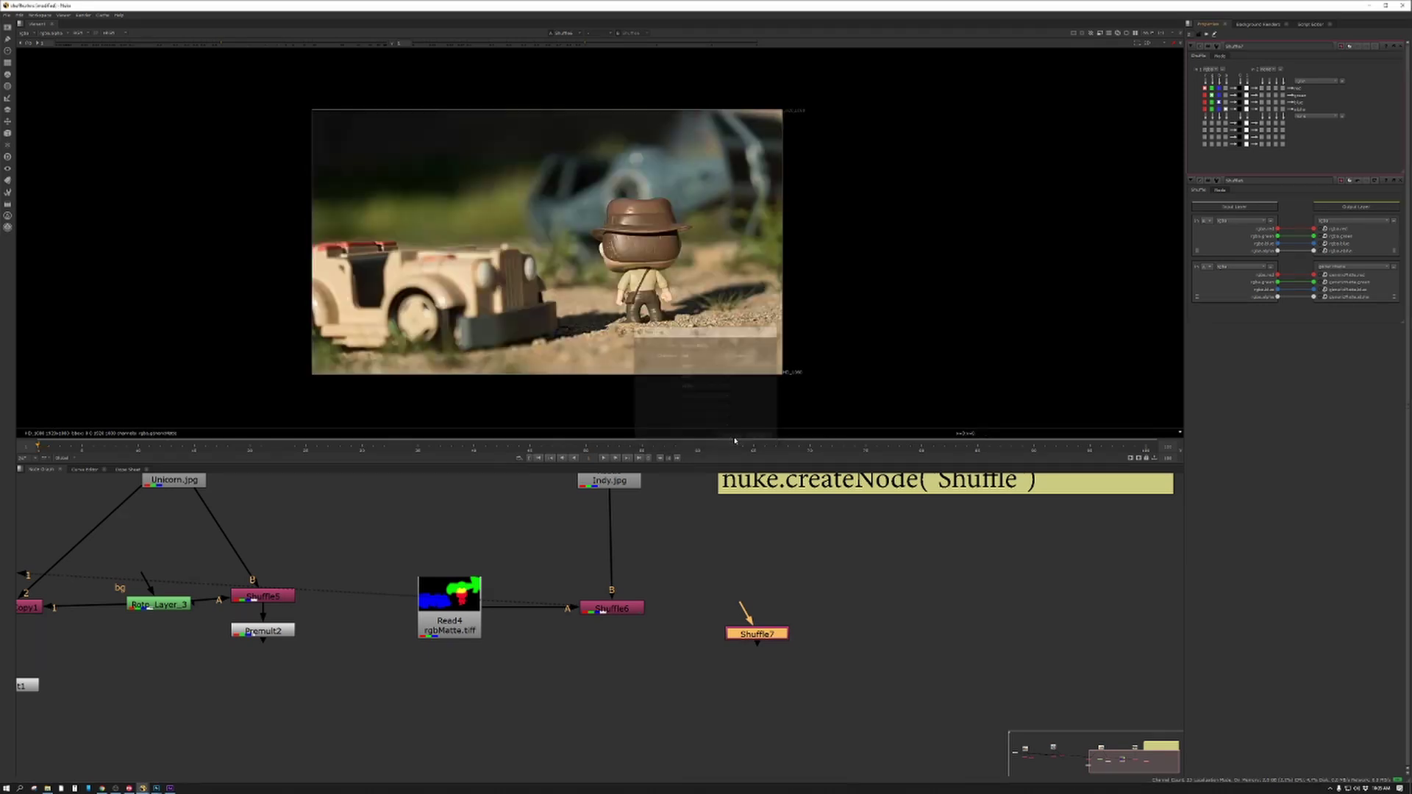
Check the embedded matte layer in the viewer, then return the viewer to rgba
{"action": "left_click", "coordinate": [611, 608]}
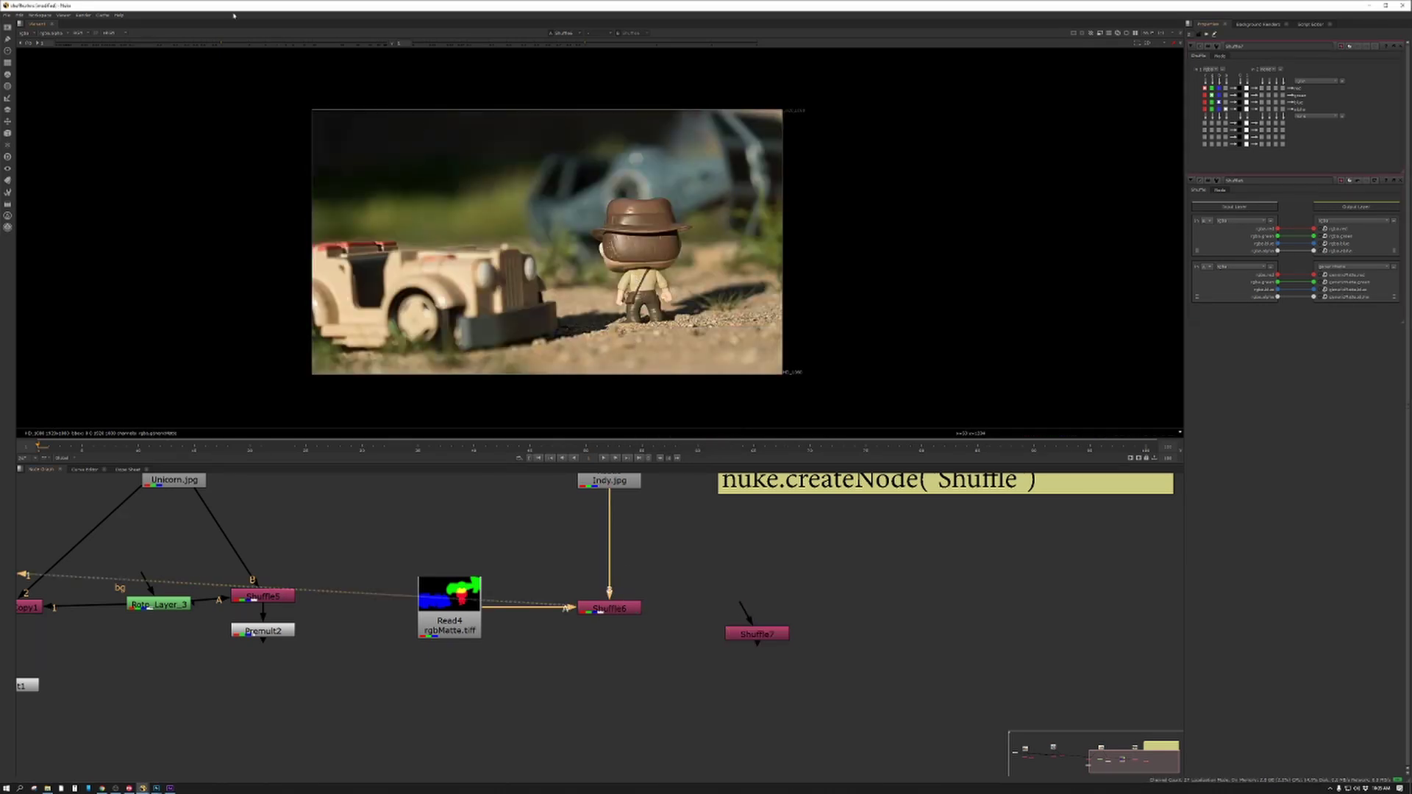
{"action": "left_click", "coordinate": [25, 33]}
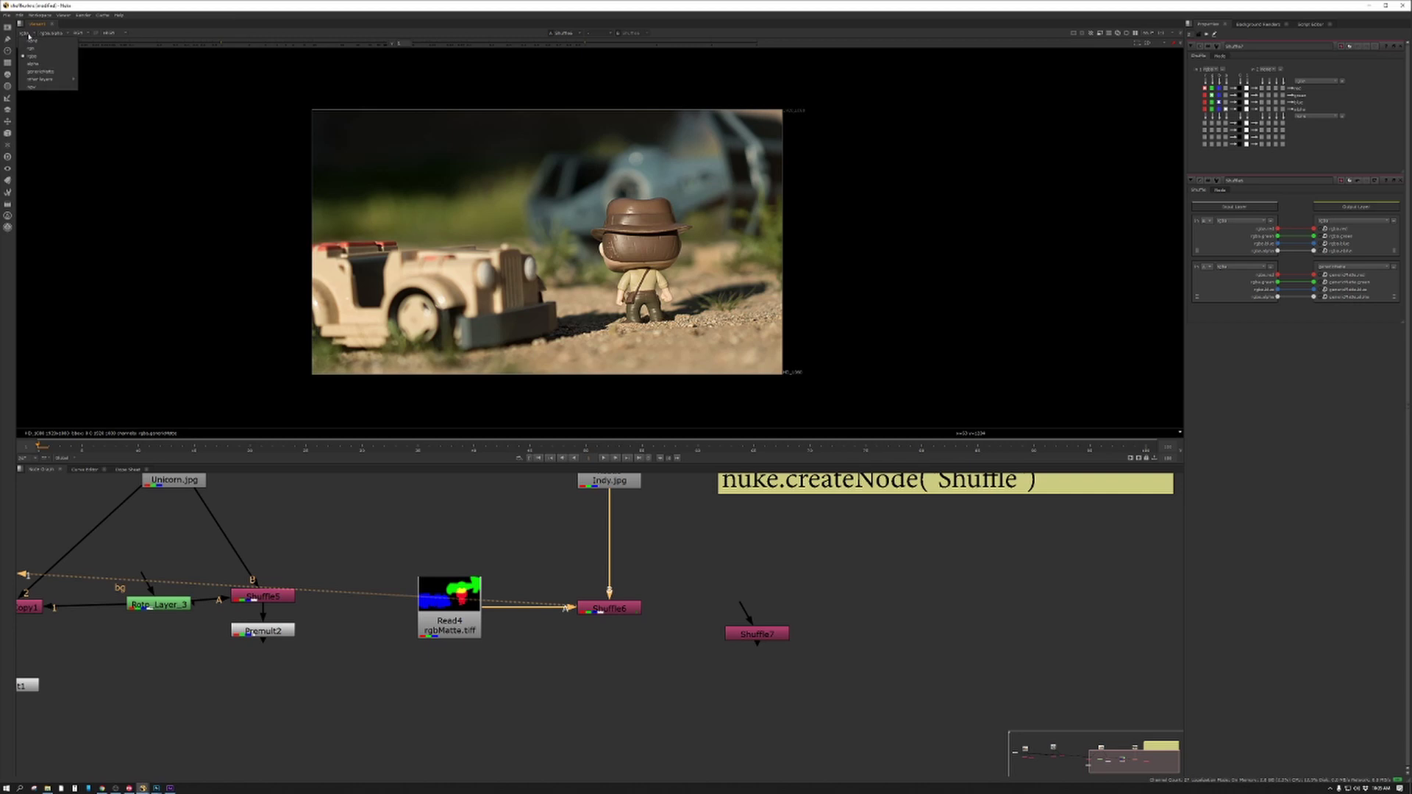
{"action": "left_click", "coordinate": [40, 72]}
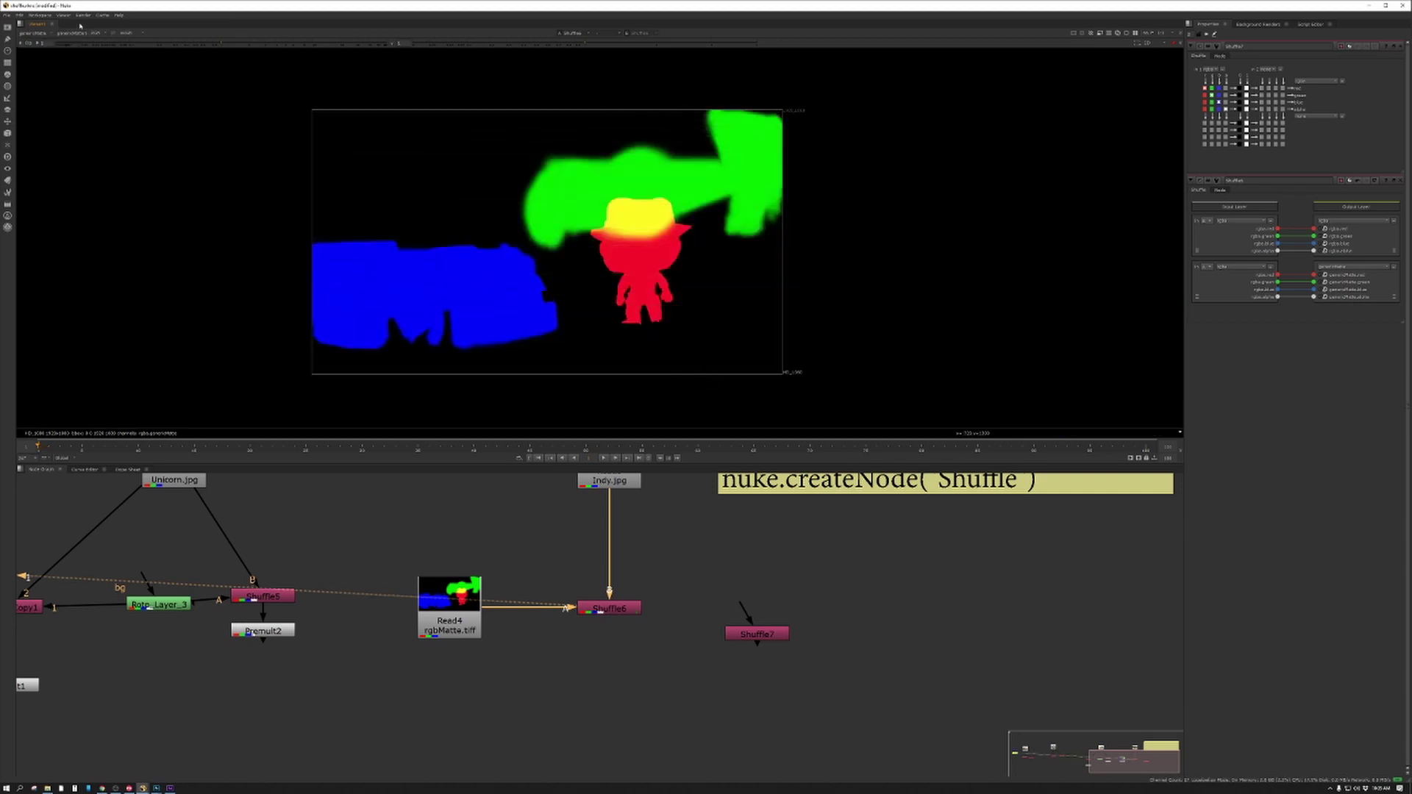
{"action": "left_click", "coordinate": [22, 33]}
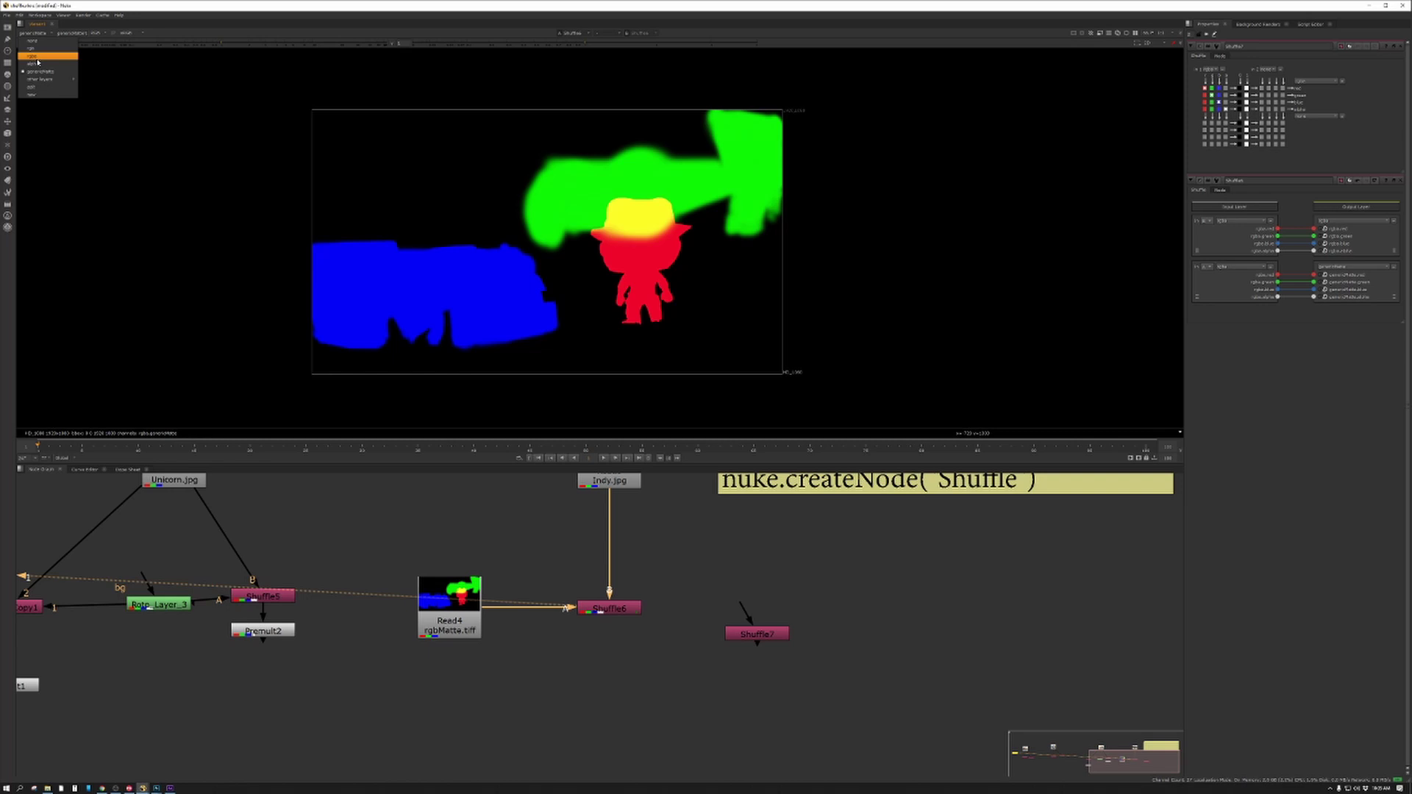
{"action": "left_click", "coordinate": [36, 56]}
{"action": "left_click", "coordinate": [618, 609]}
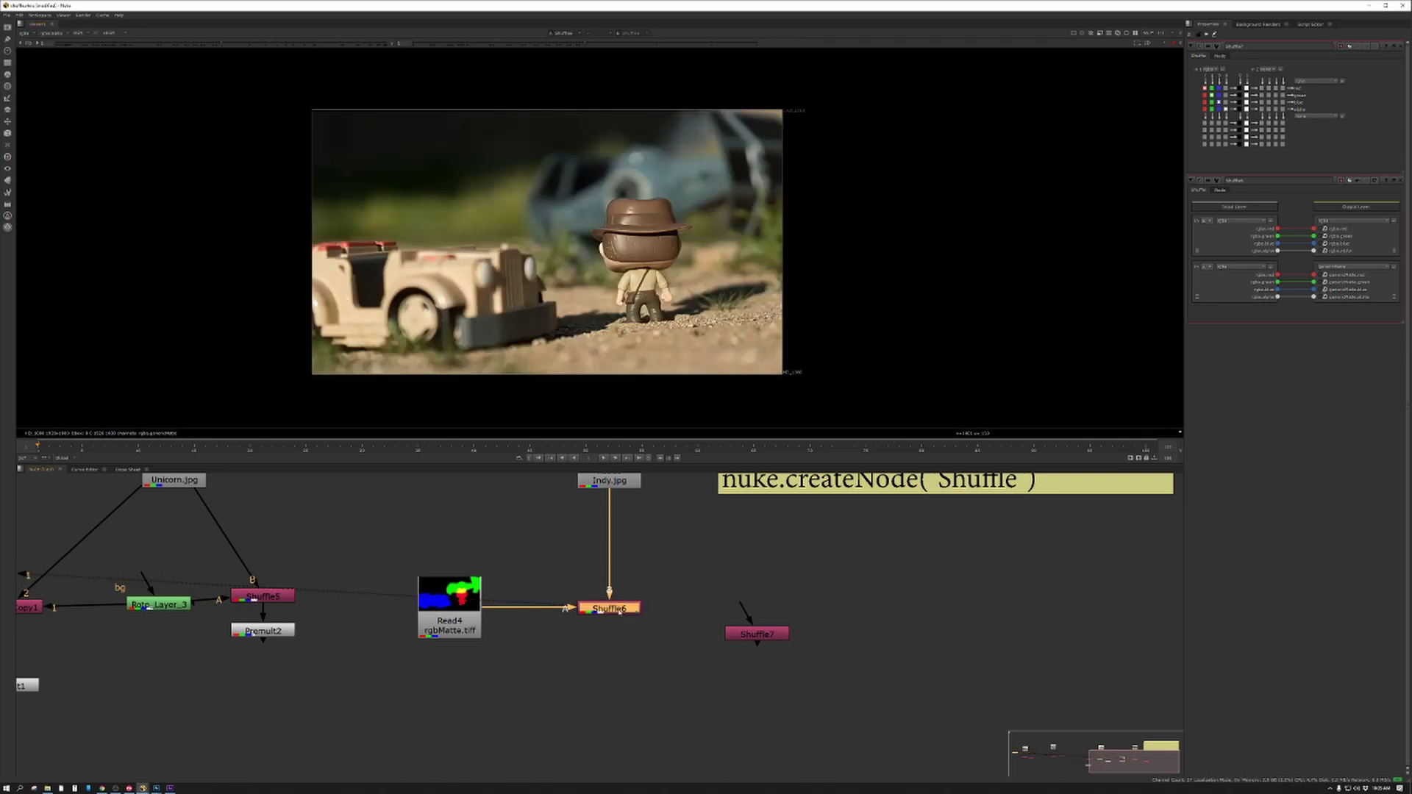
Add Blur1 after Shuffle6 with size 10, masked by the matte layer's red channel
{"action": "key", "text": "b"}
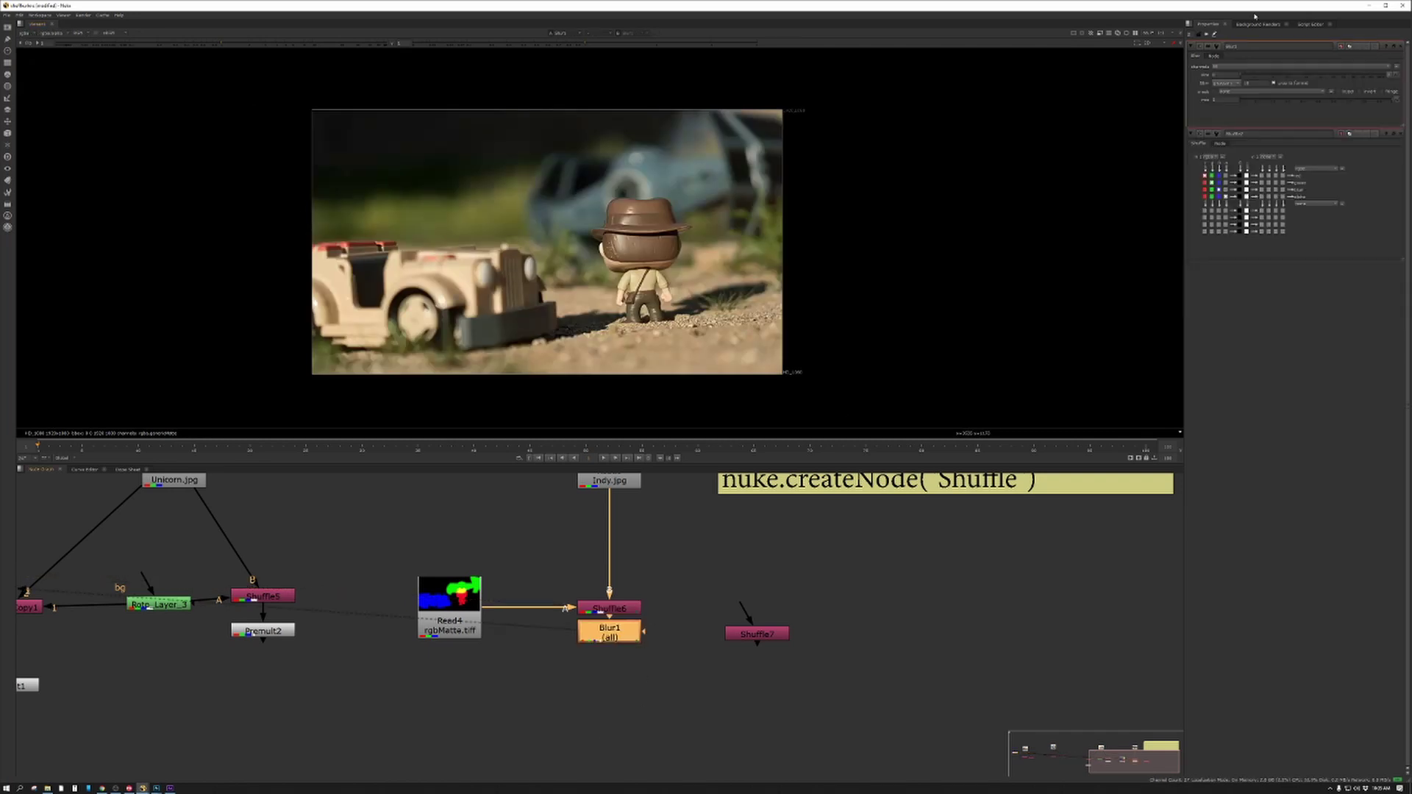
{"action": "left_click", "coordinate": [1224, 75]}
{"action": "type", "text": "10"}
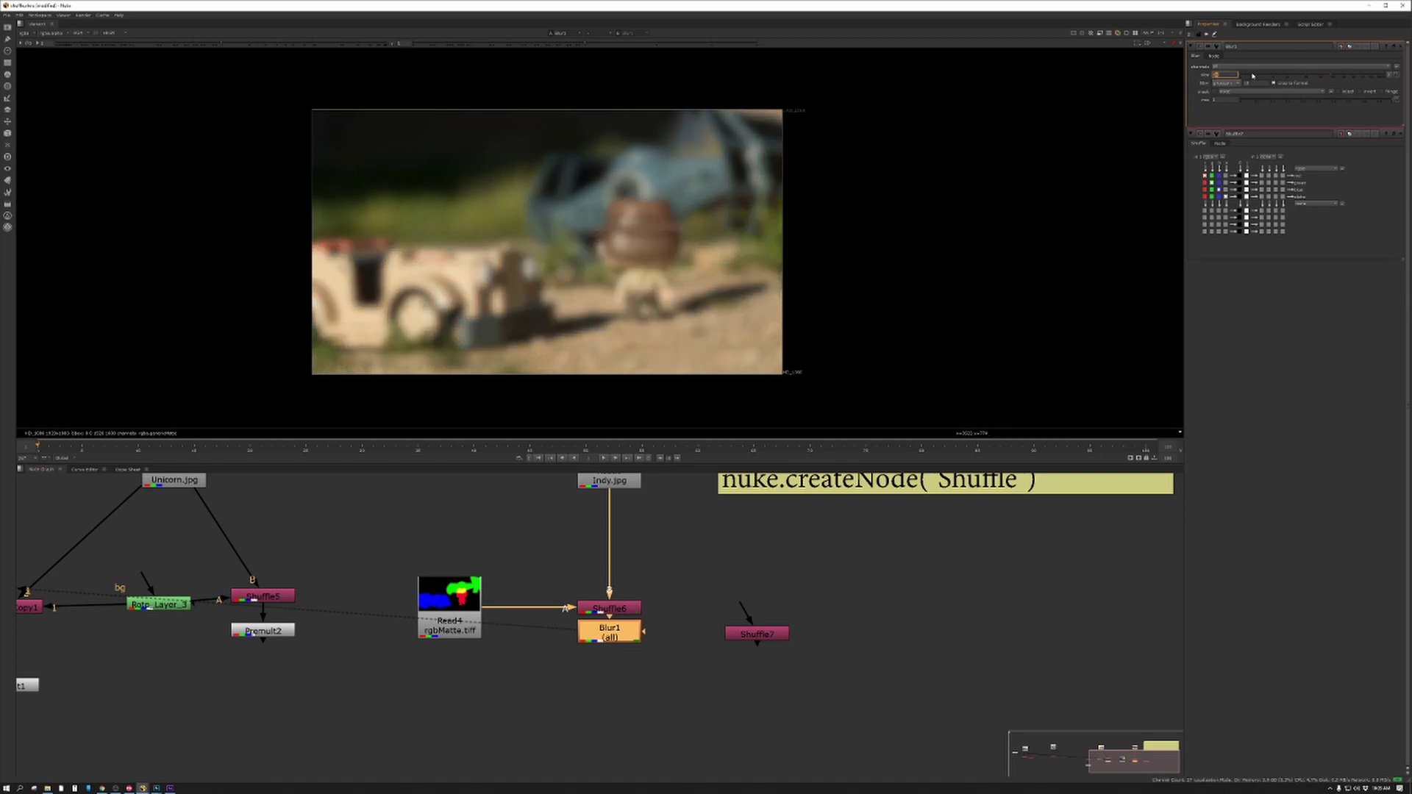
{"action": "left_click", "coordinate": [1239, 92]}
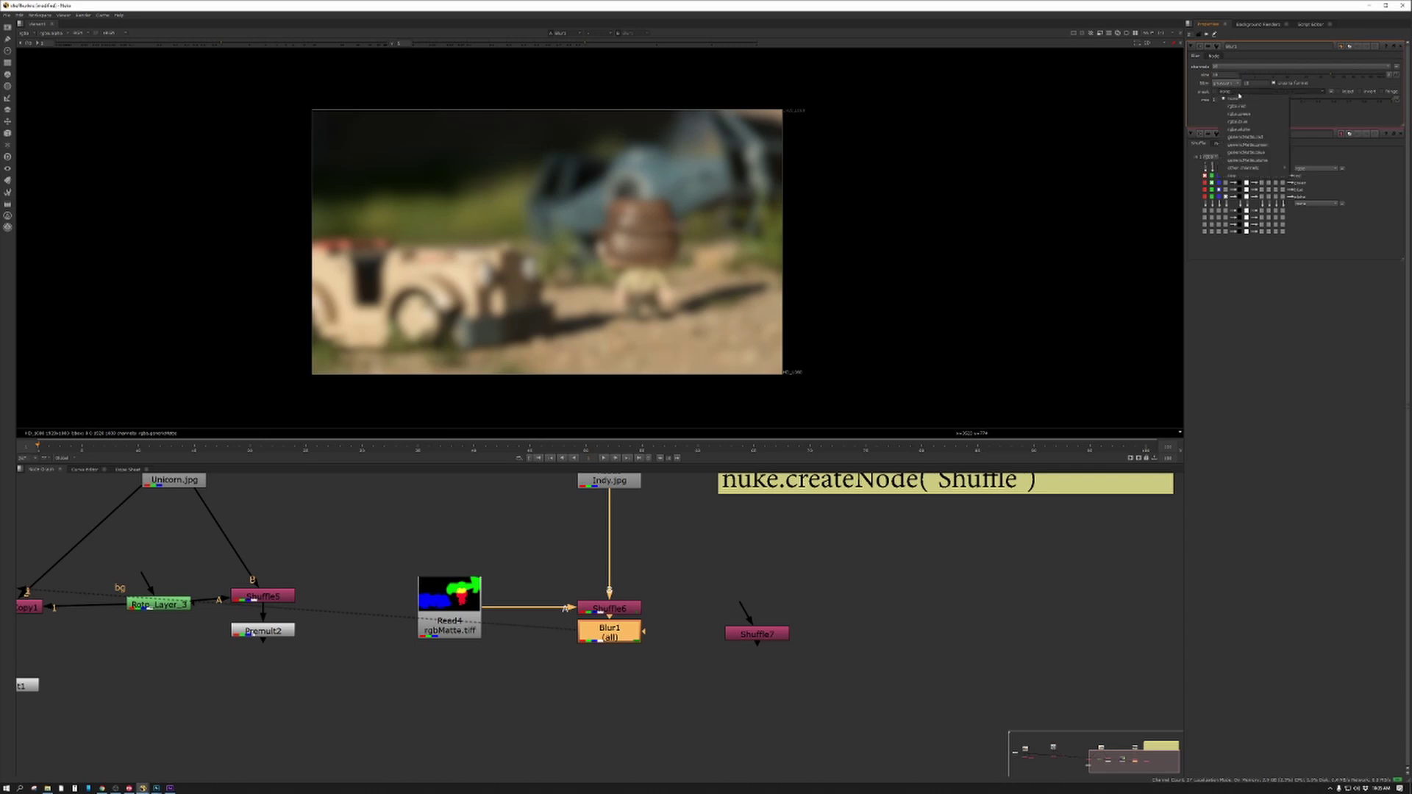
{"action": "left_click", "coordinate": [1263, 138]}
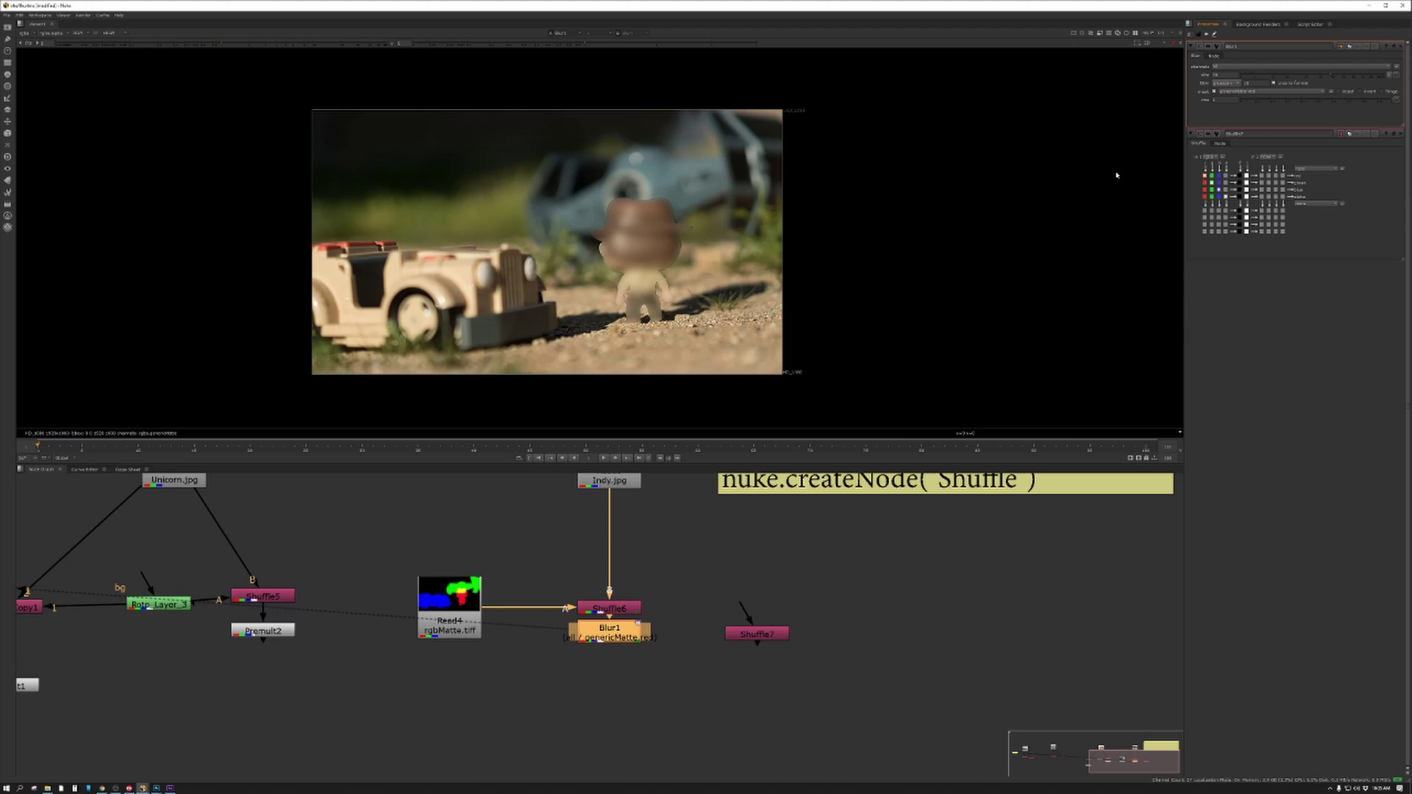
{"action": "scroll", "coordinate": [688, 681], "scroll_direction": "down", "scroll_amount": 2}
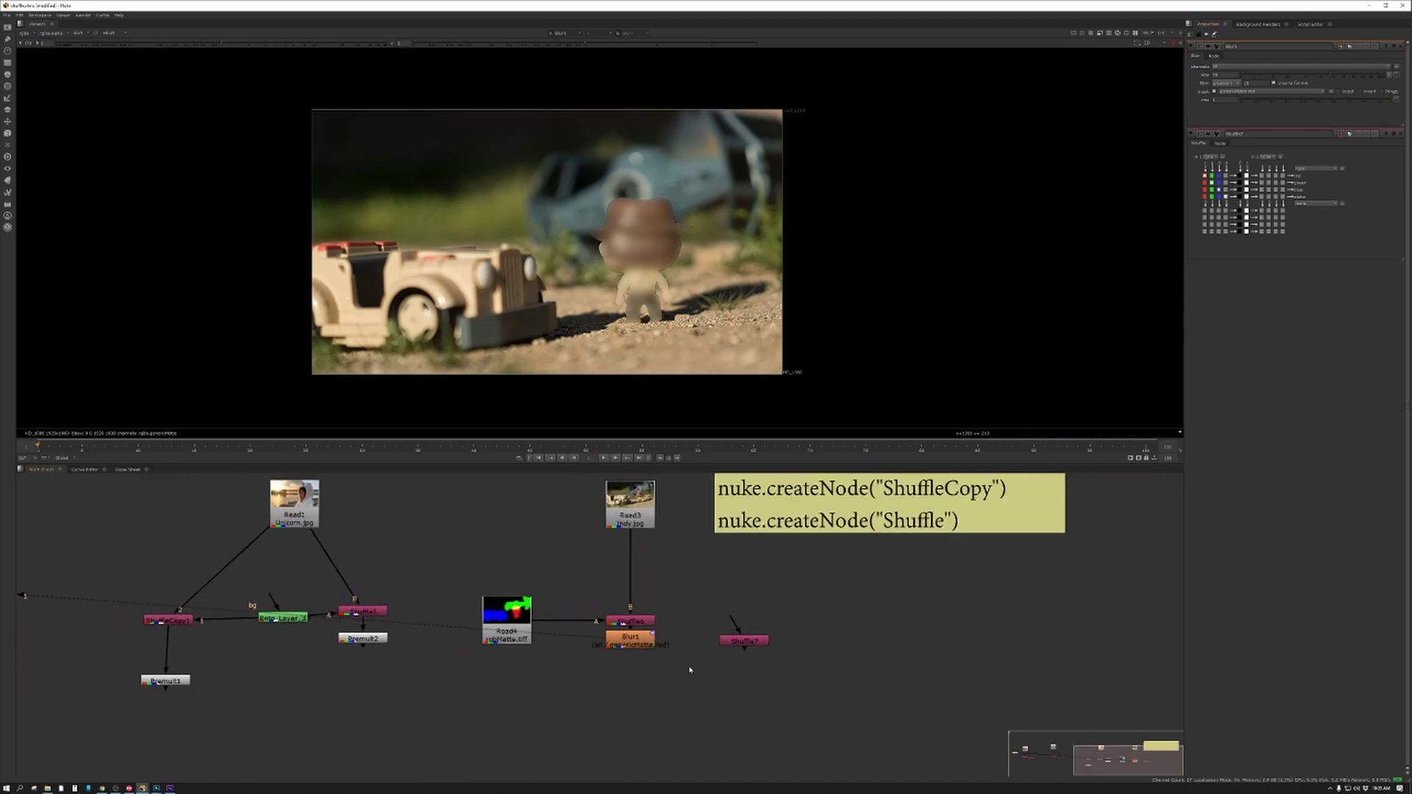
{"action": "middle_click_drag", "start_coordinate": [687, 682], "coordinate": [589, 609]}
{"action": "left_click_drag", "start_coordinate": [545, 587], "coordinate": [547, 649]}
Replace Blur1 with a Grade after Shuffle6 with gain 2, masked by genericMatte.red
{"action": "key", "text": "Delete"}
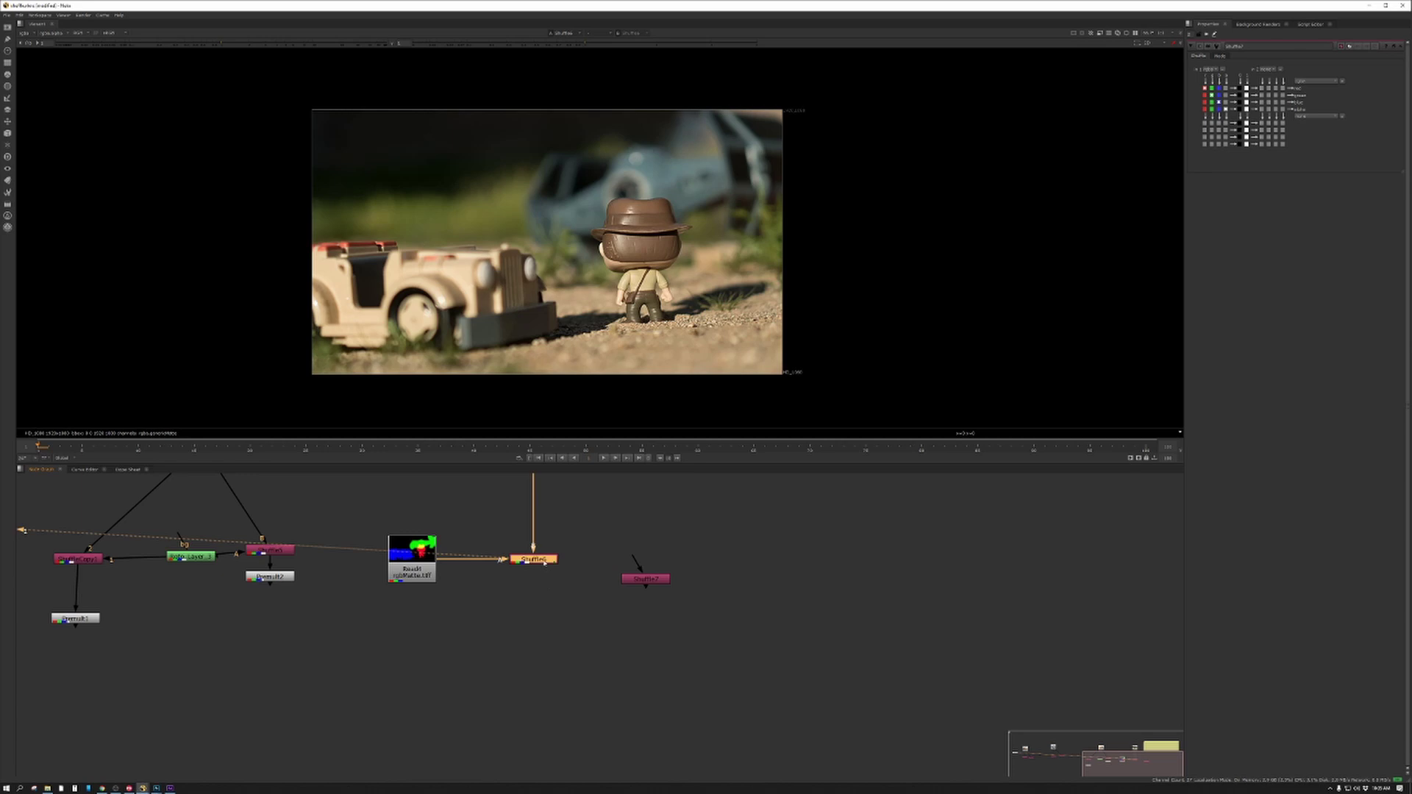
{"action": "key", "text": "g"}
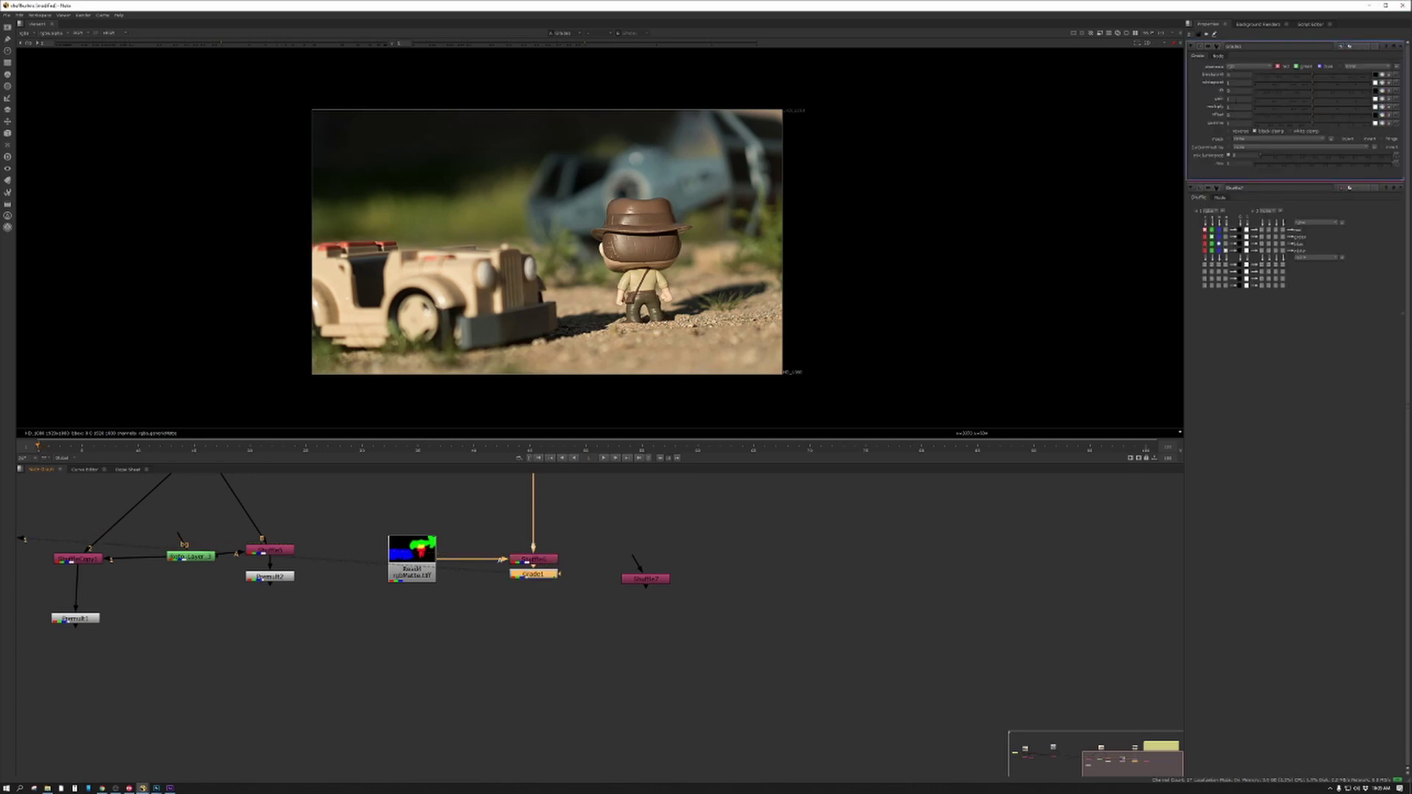
{"action": "left_click", "coordinate": [1239, 98]}
{"action": "type", "text": "2"}
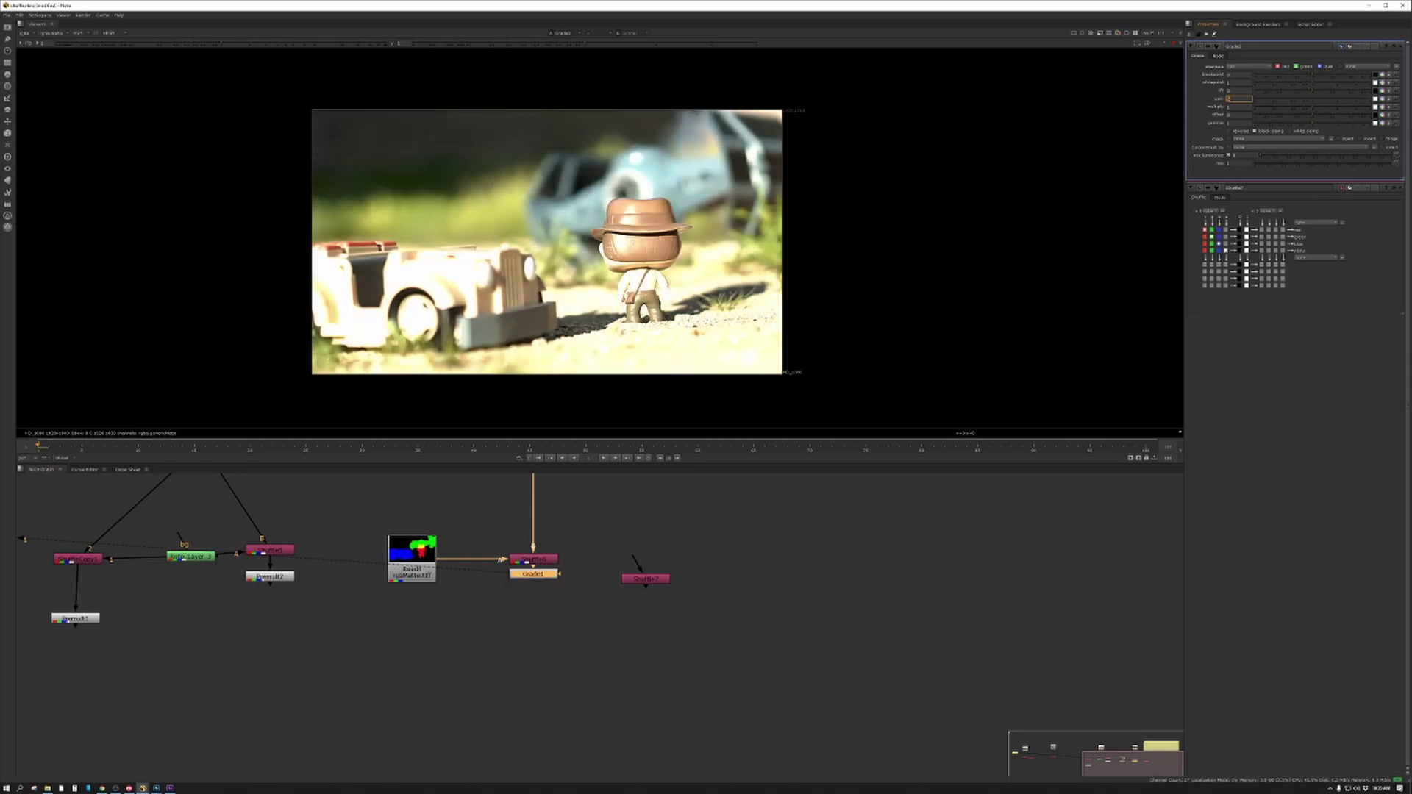
{"action": "left_click", "coordinate": [1246, 140]}
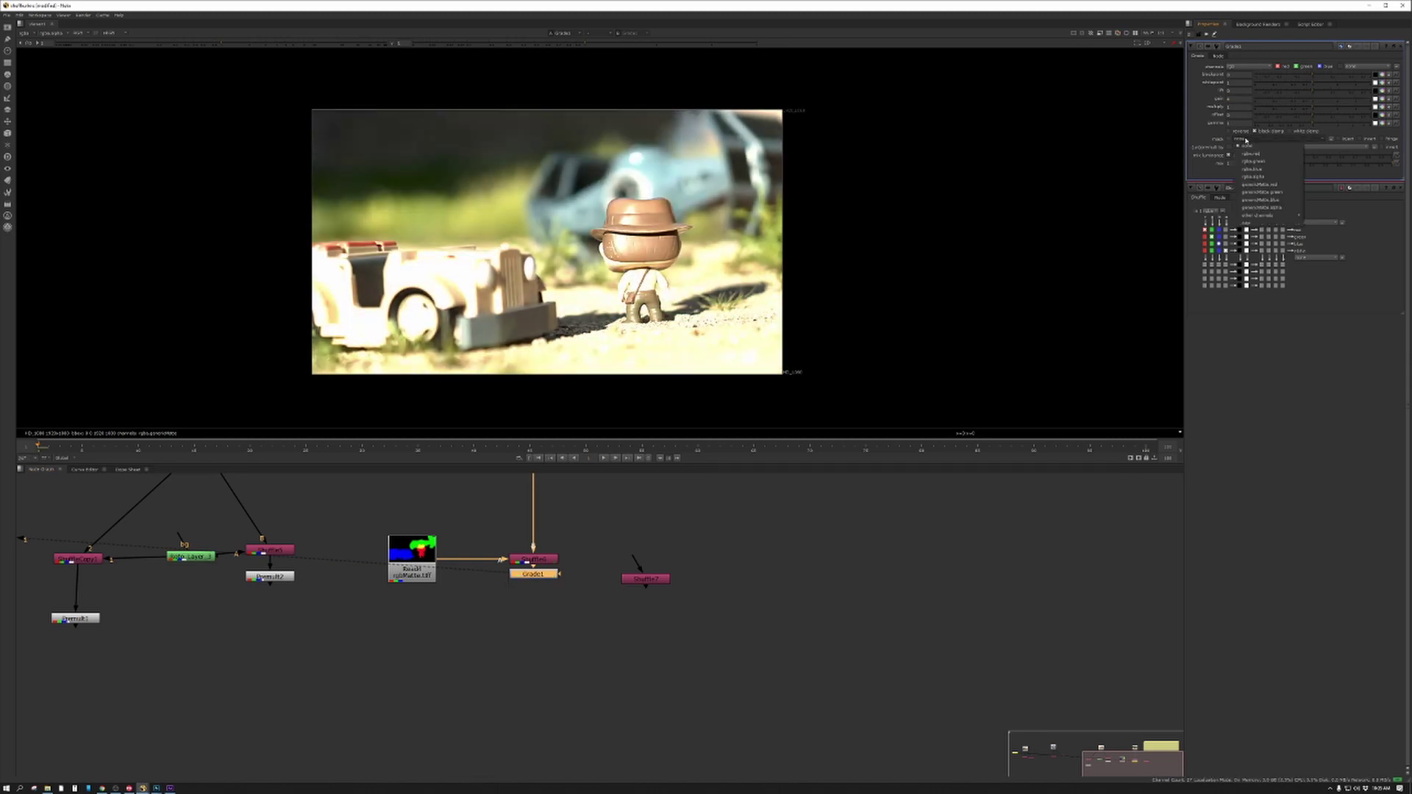
{"action": "left_click", "coordinate": [1272, 185]}
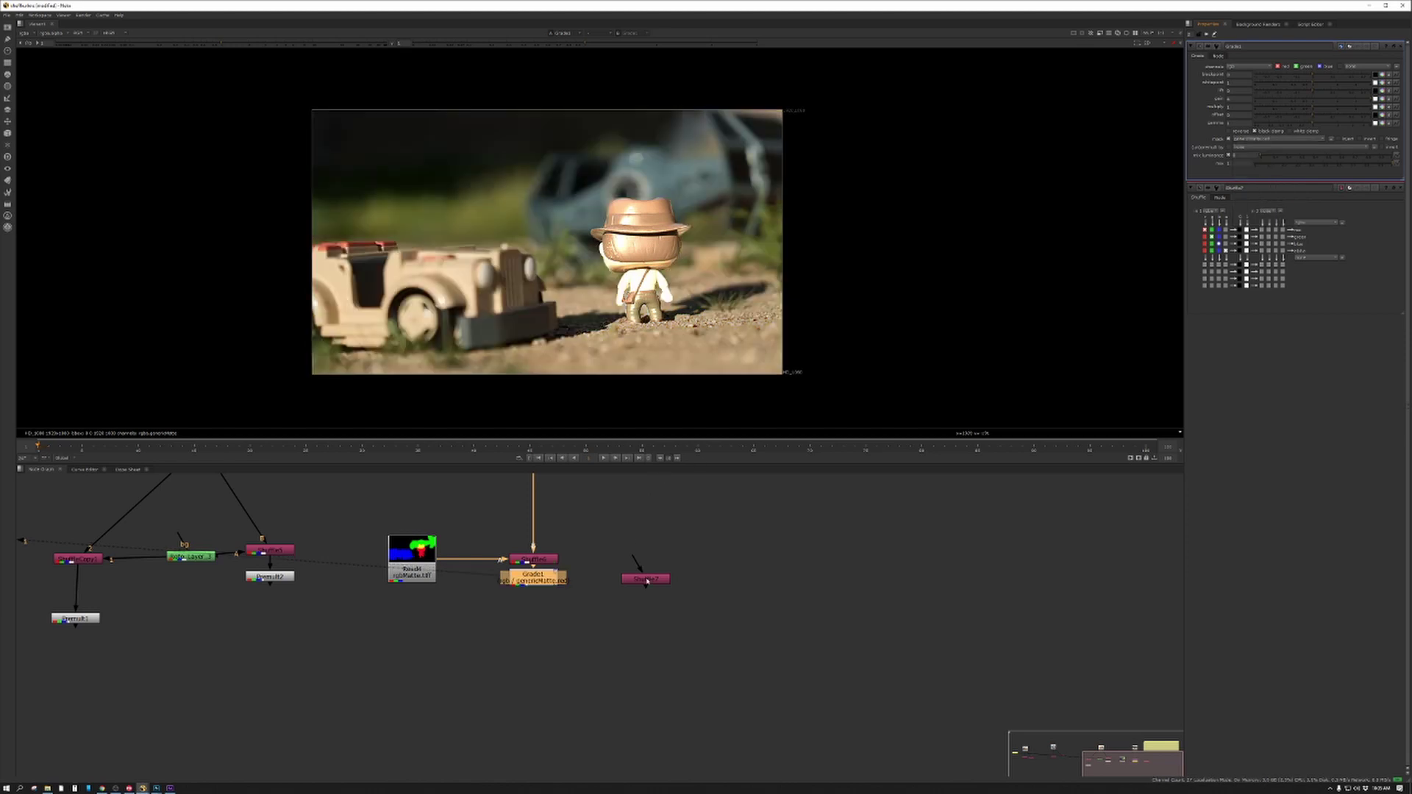
Move the spare Shuffle node beside Grade1 and delete it
{"action": "mouse_move", "coordinate": [650, 579]}
{"action": "left_mouse_down"}
{"action": "mouse_move", "coordinate": [655, 611]}
{"action": "mouse_move", "coordinate": [593, 585]}
{"action": "mouse_move", "coordinate": [535, 582]}
{"action": "left_mouse_up"}
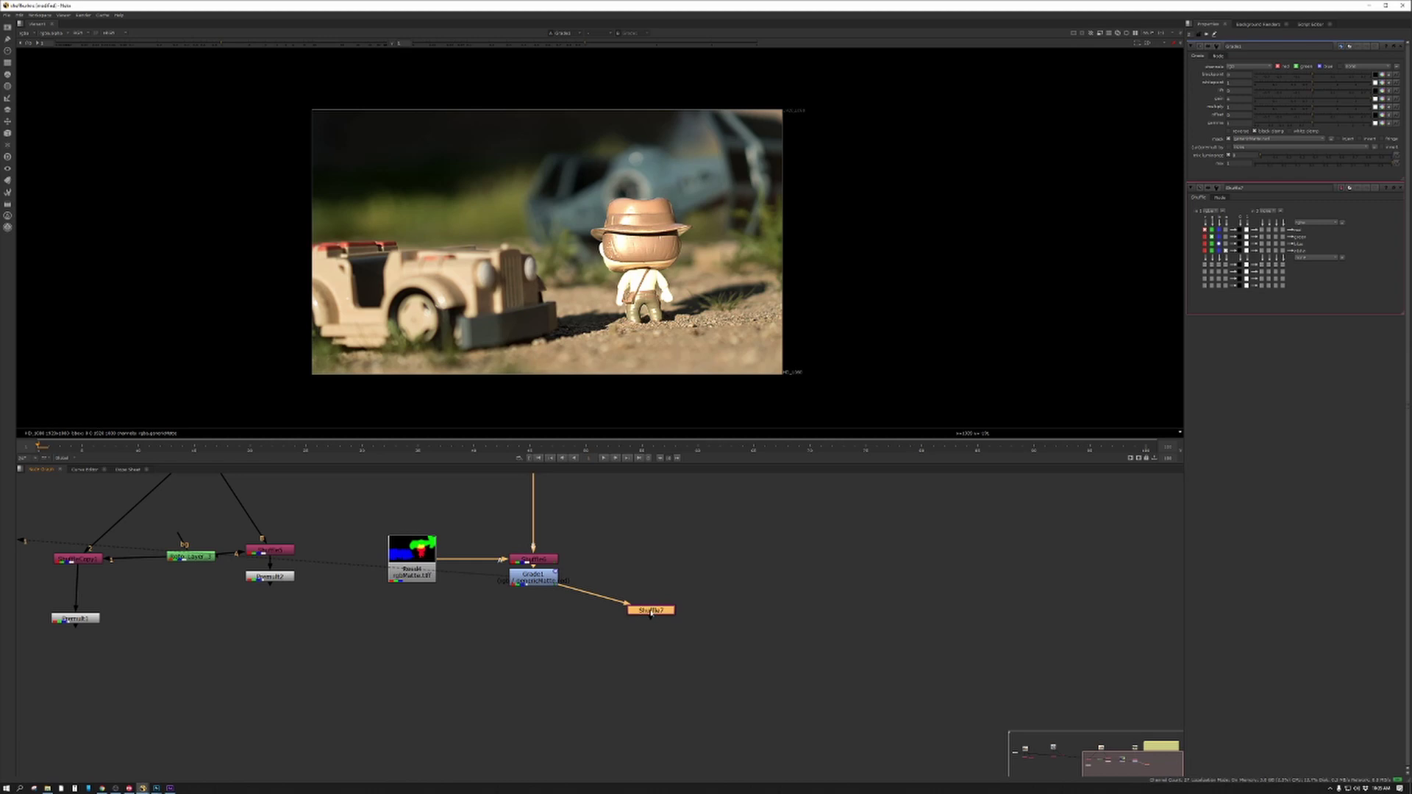
{"action": "left_click_drag", "start_coordinate": [650, 615], "coordinate": [651, 585]}
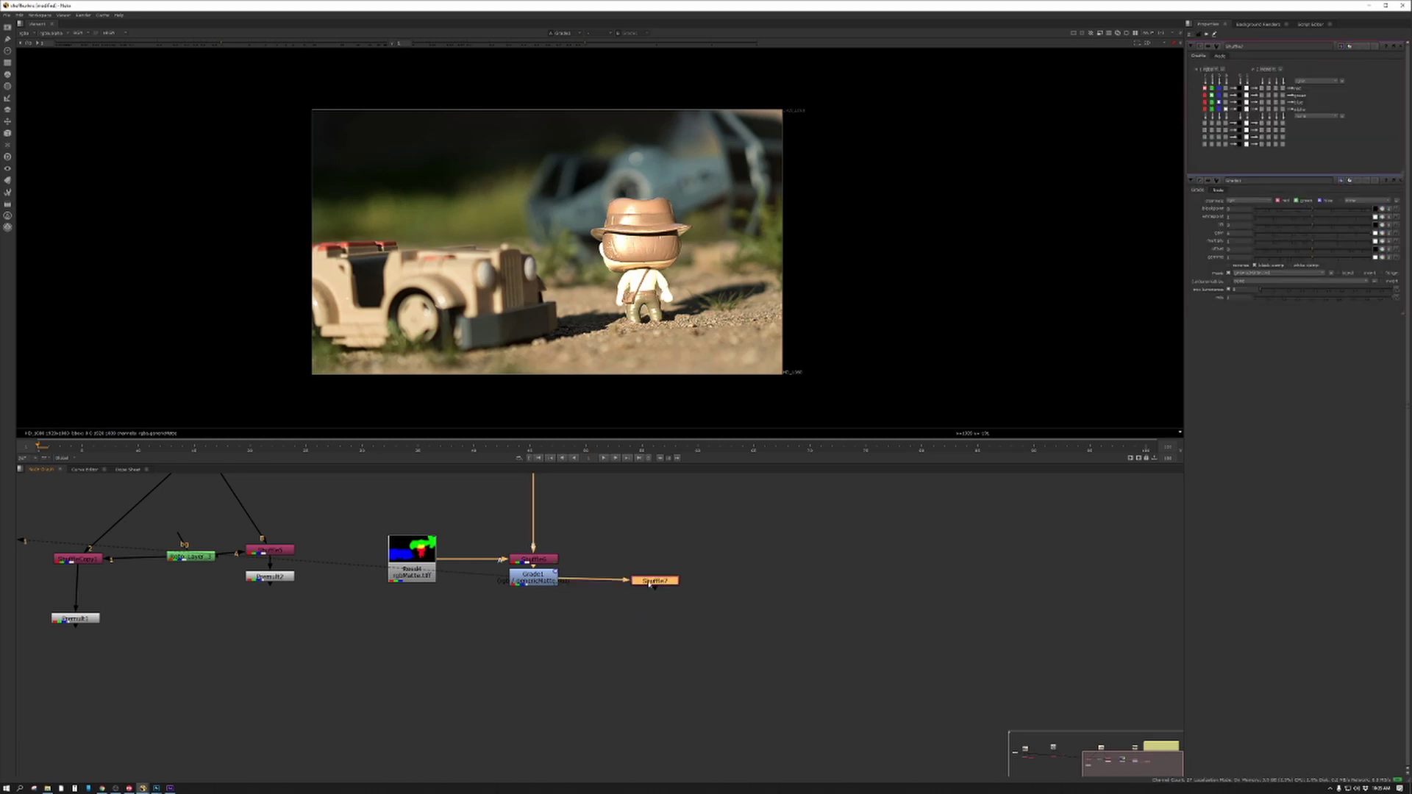
{"action": "key", "text": "Delete"}
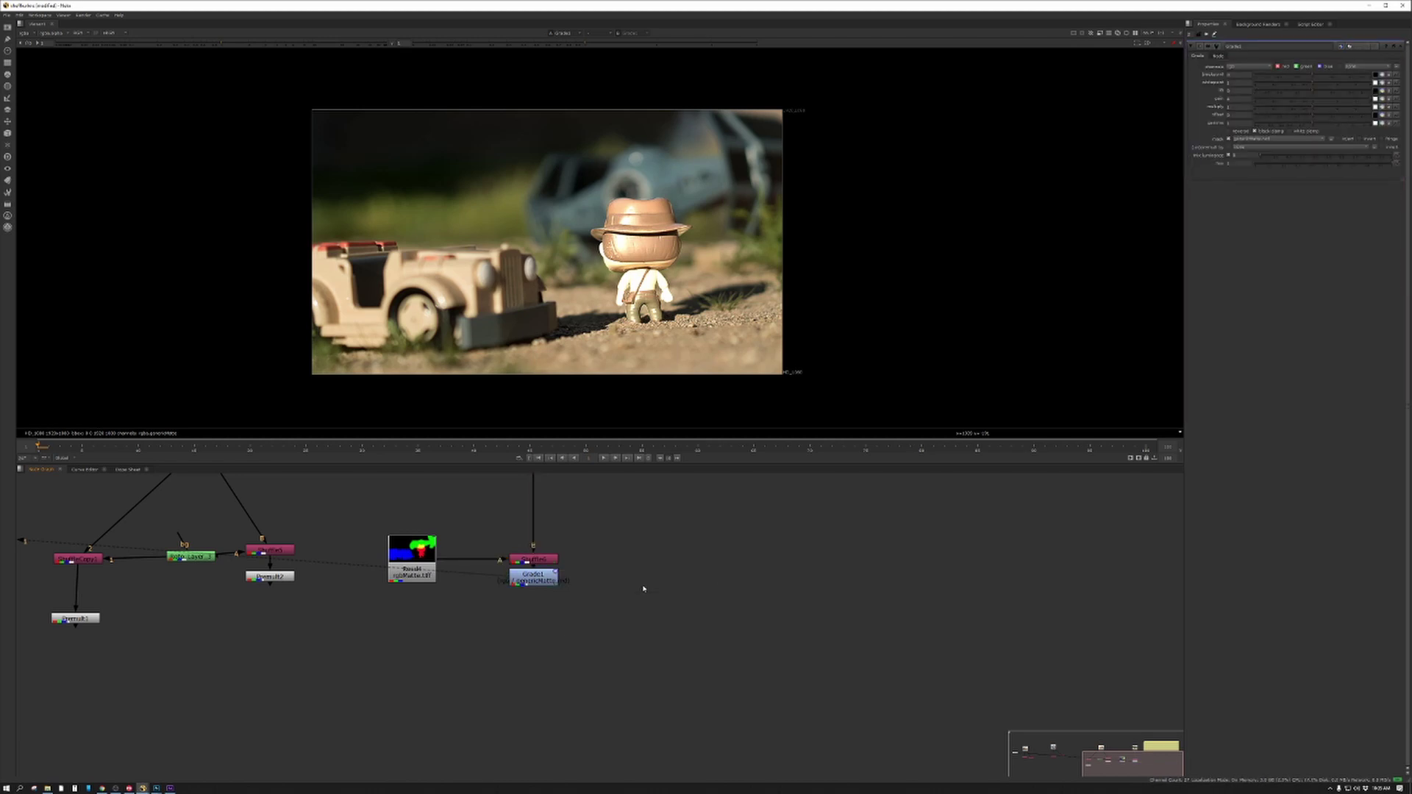
Add a new Shuffle fed by Grade1 and set its input layer to genericMatte
{"action": "key", "text": "Tab"}
{"action": "type", "text": "shuffle"}
{"action": "key", "text": "Return"}
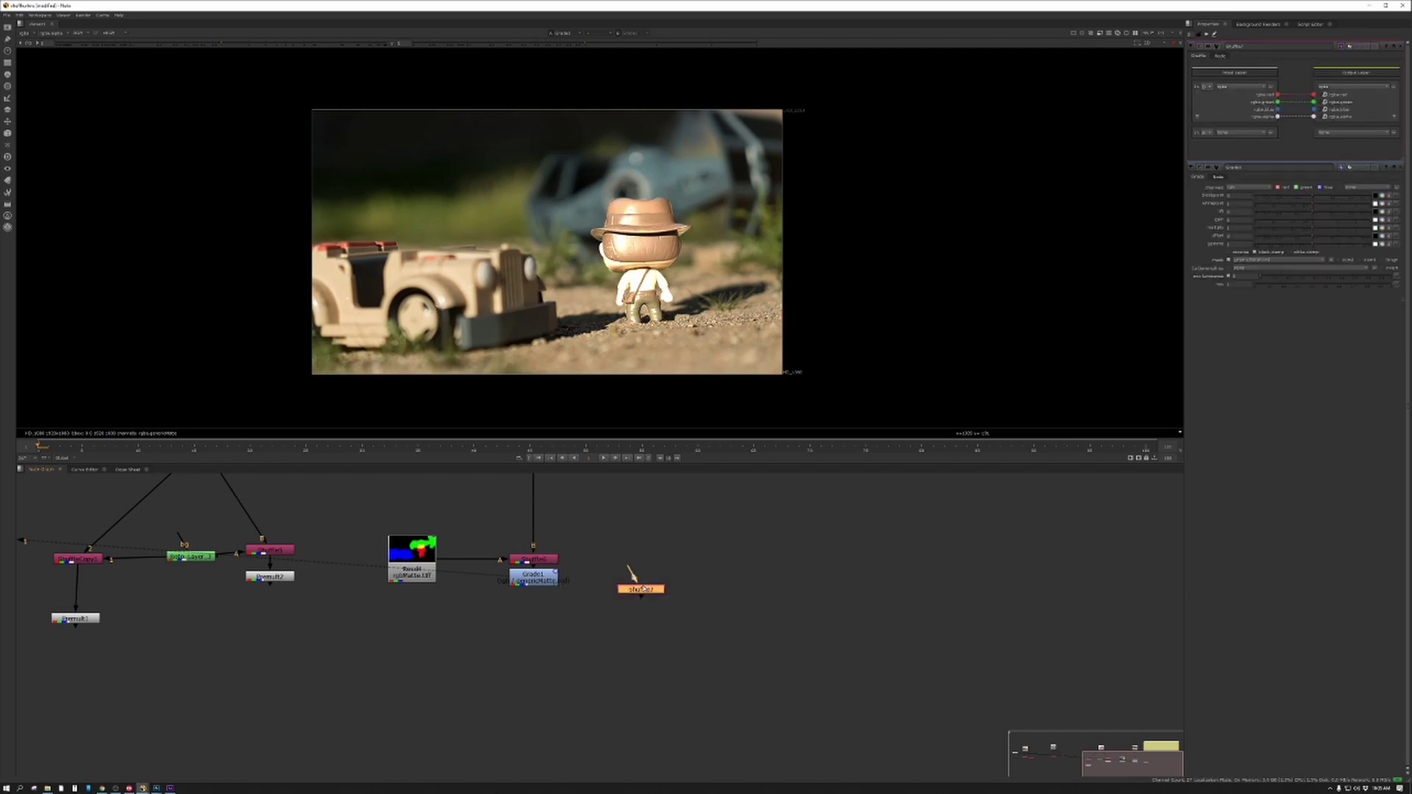
{"action": "mouse_move", "coordinate": [629, 571]}
{"action": "left_mouse_down"}
{"action": "mouse_move", "coordinate": [618, 594]}
{"action": "mouse_move", "coordinate": [632, 581]}
{"action": "left_mouse_up"}
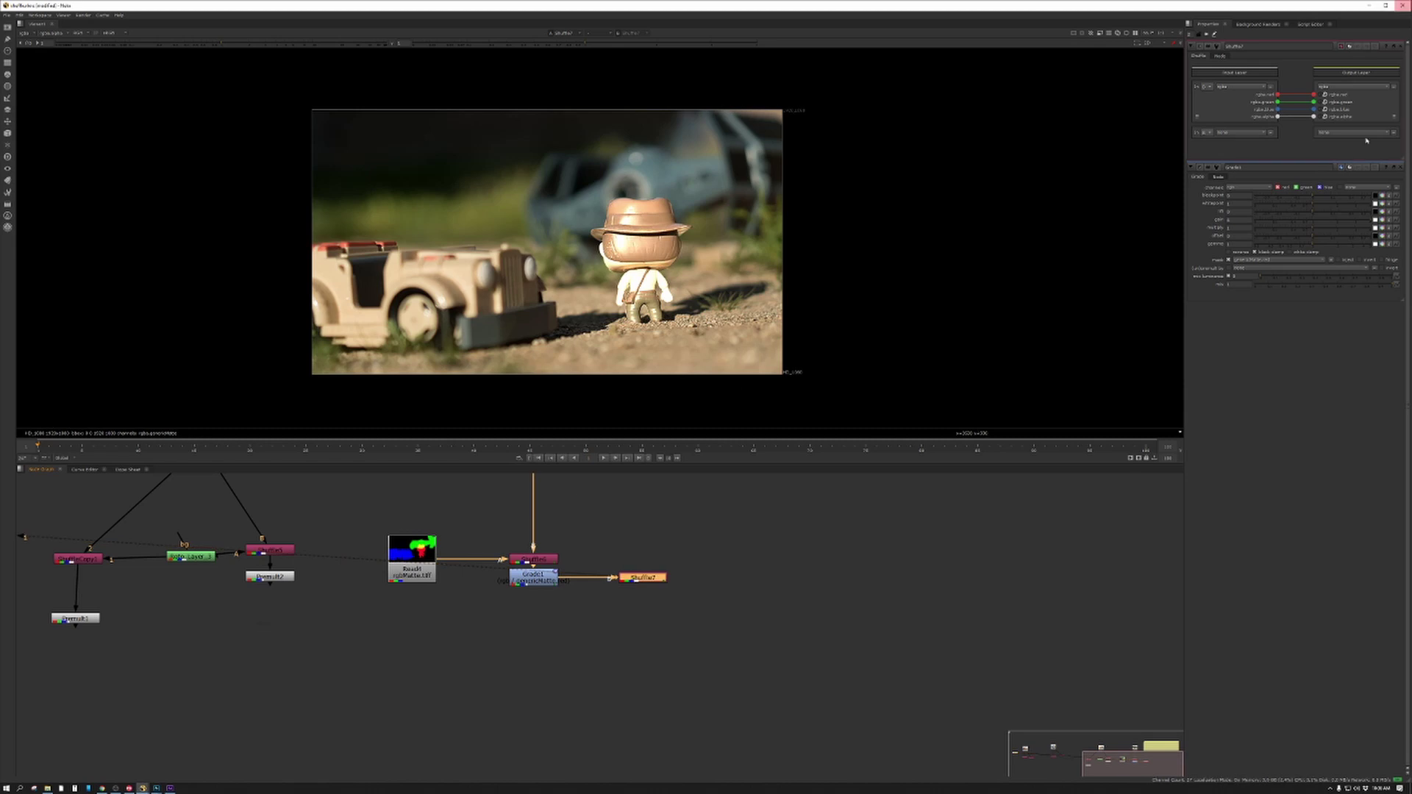
{"action": "left_click", "coordinate": [1240, 87]}
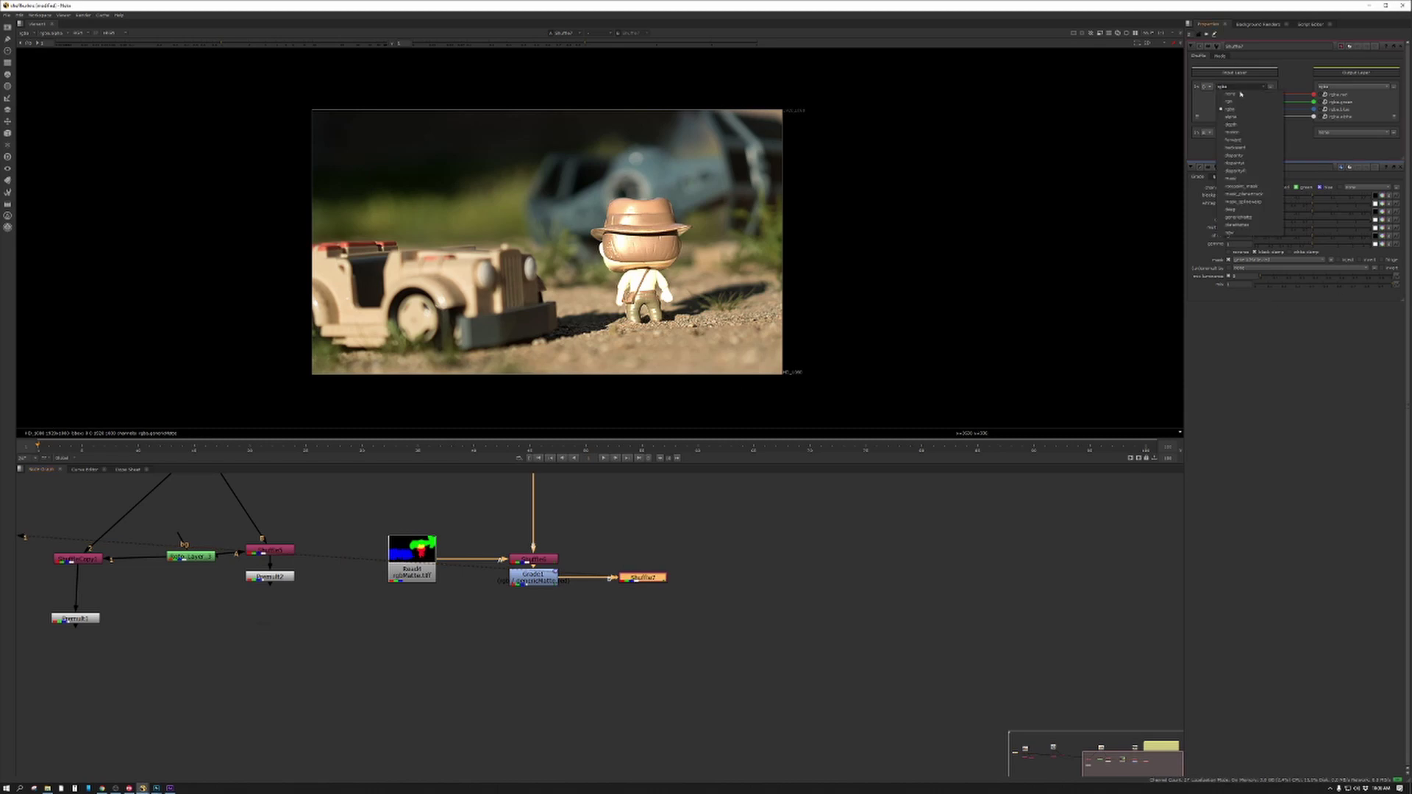
{"action": "left_click", "coordinate": [1257, 217]}
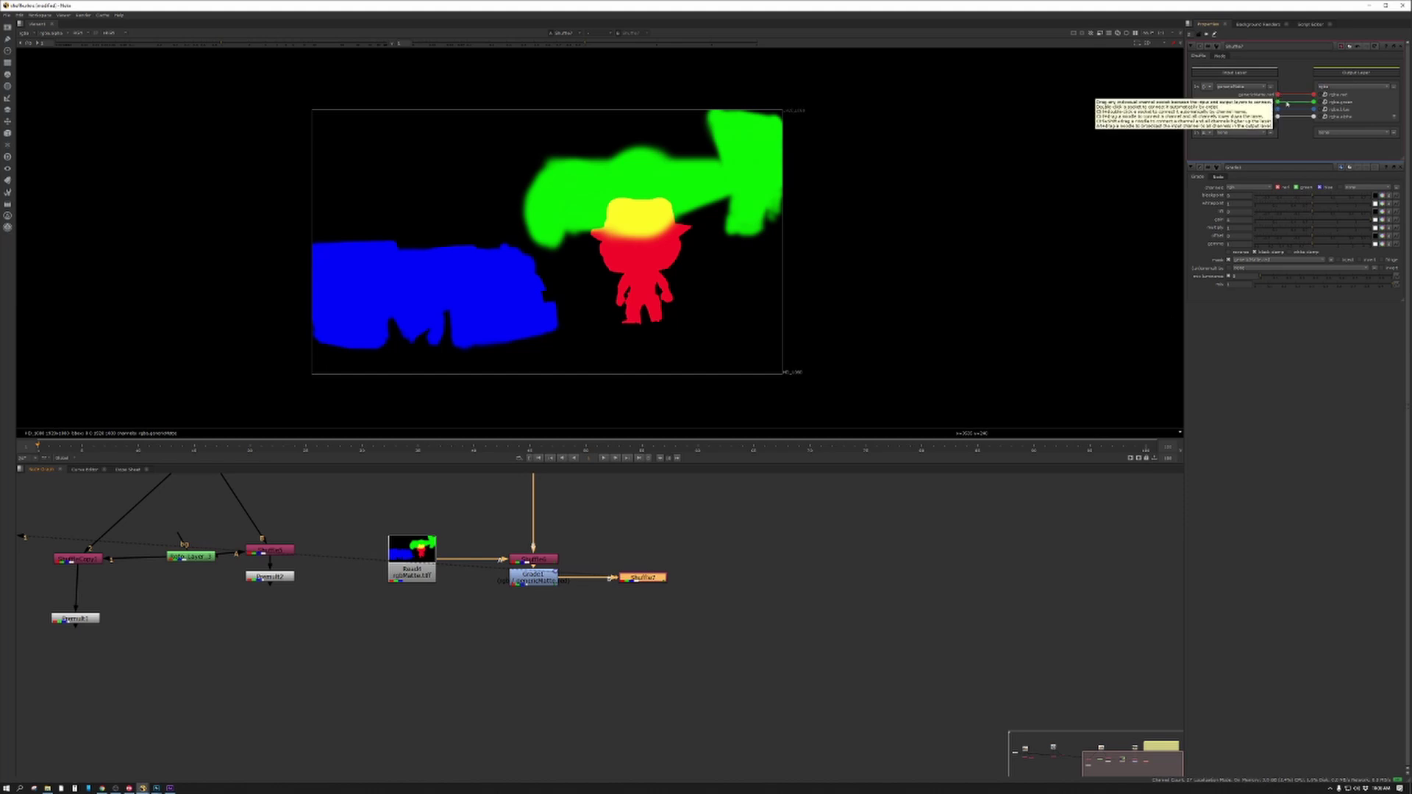
Route genericMatte red, then green, then alpha into the output alpha, checking each in the alpha view
{"action": "left_click_drag", "start_coordinate": [1281, 97], "coordinate": [1315, 95]}
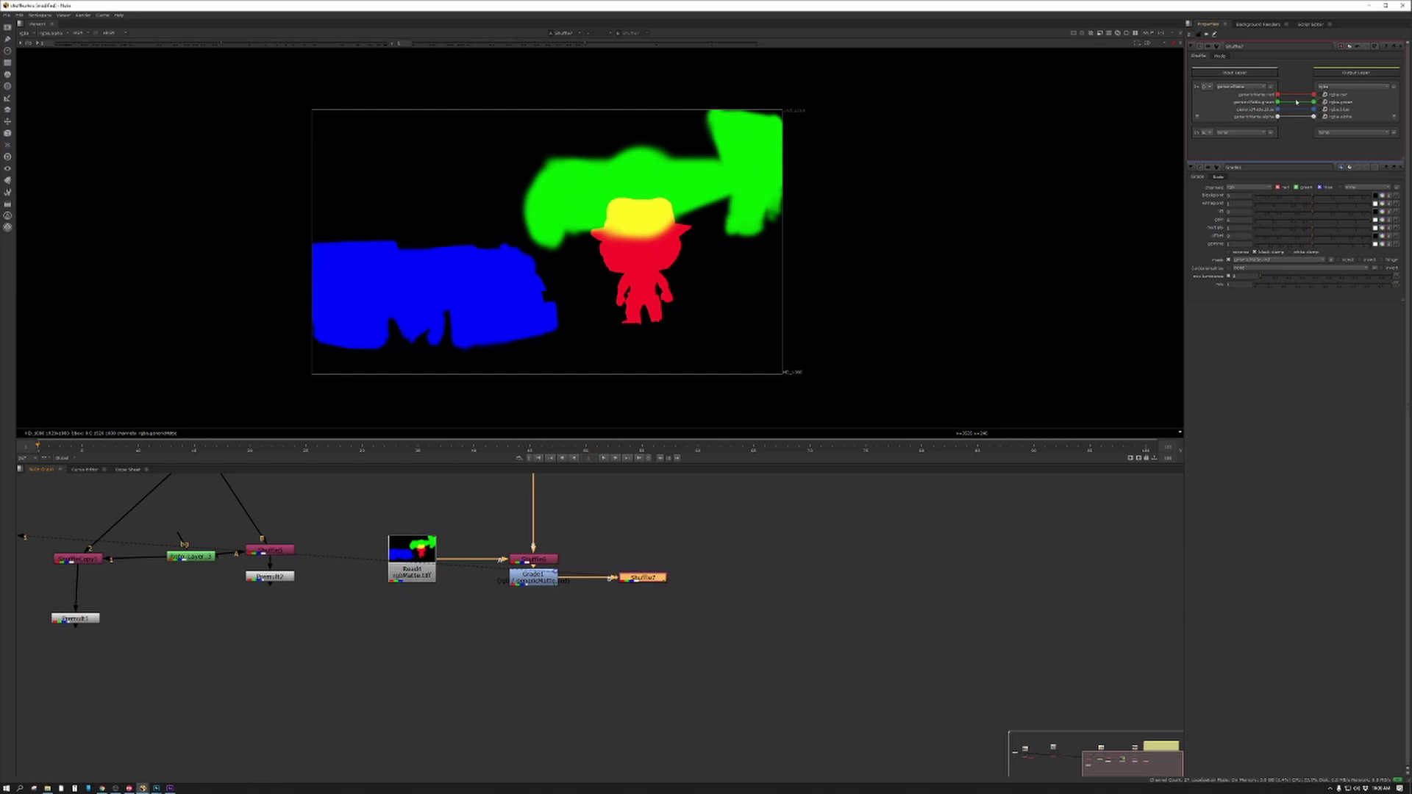
{"action": "left_click_drag", "start_coordinate": [1280, 96], "coordinate": [1314, 117]}
{"action": "key", "text": "a"}
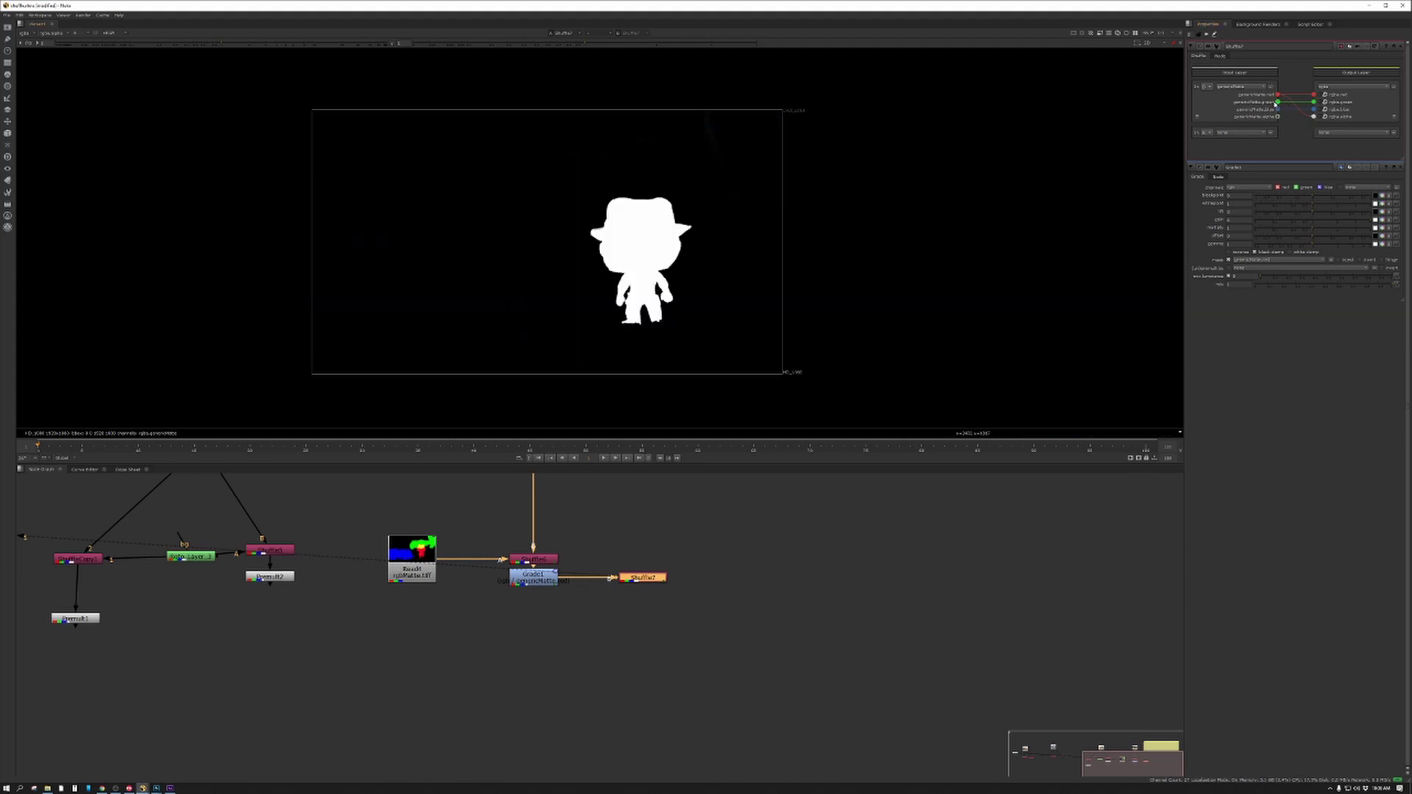
{"action": "left_click_drag", "start_coordinate": [1289, 107], "coordinate": [1314, 116]}
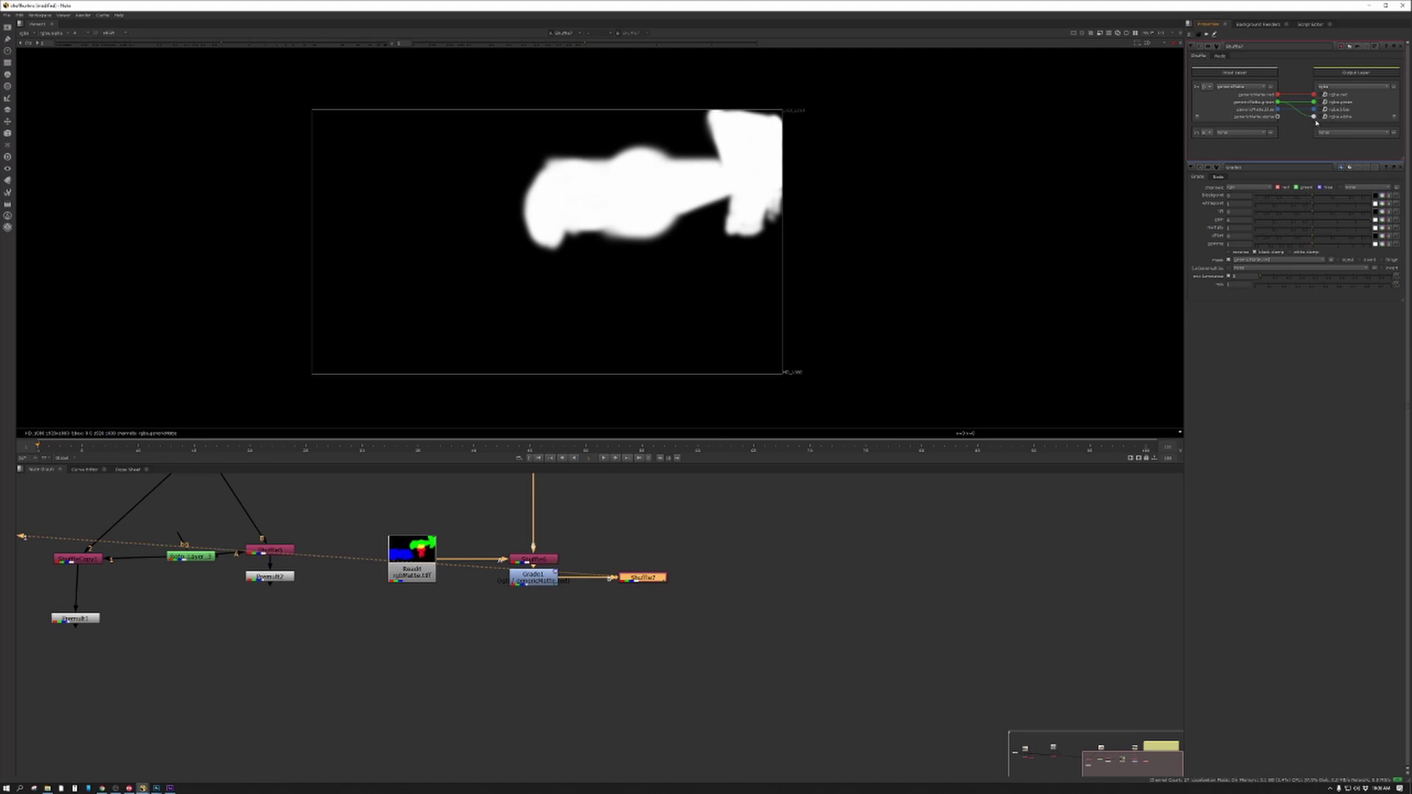
{"action": "left_click_drag", "start_coordinate": [1278, 117], "coordinate": [1314, 116]}
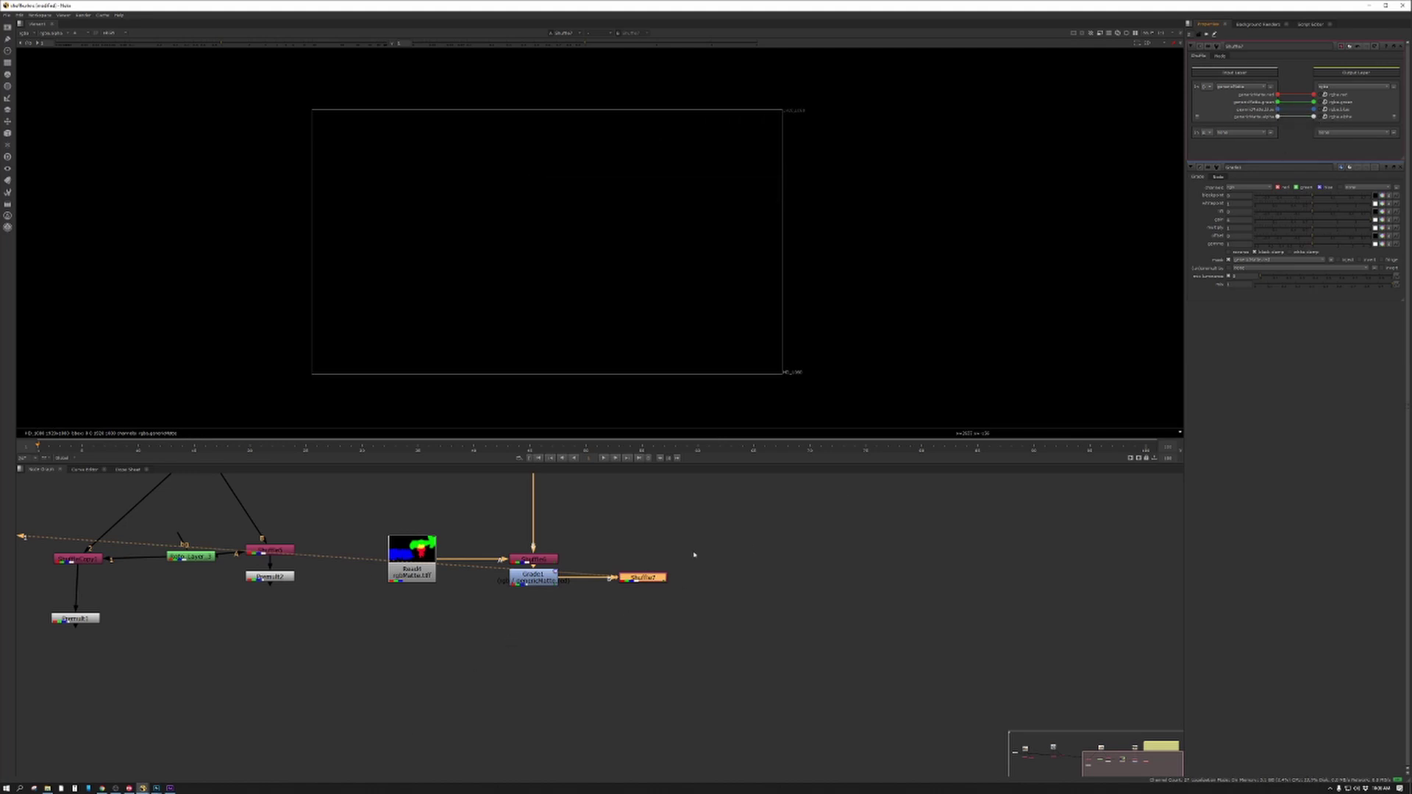
{"action": "left_click", "coordinate": [656, 610]}
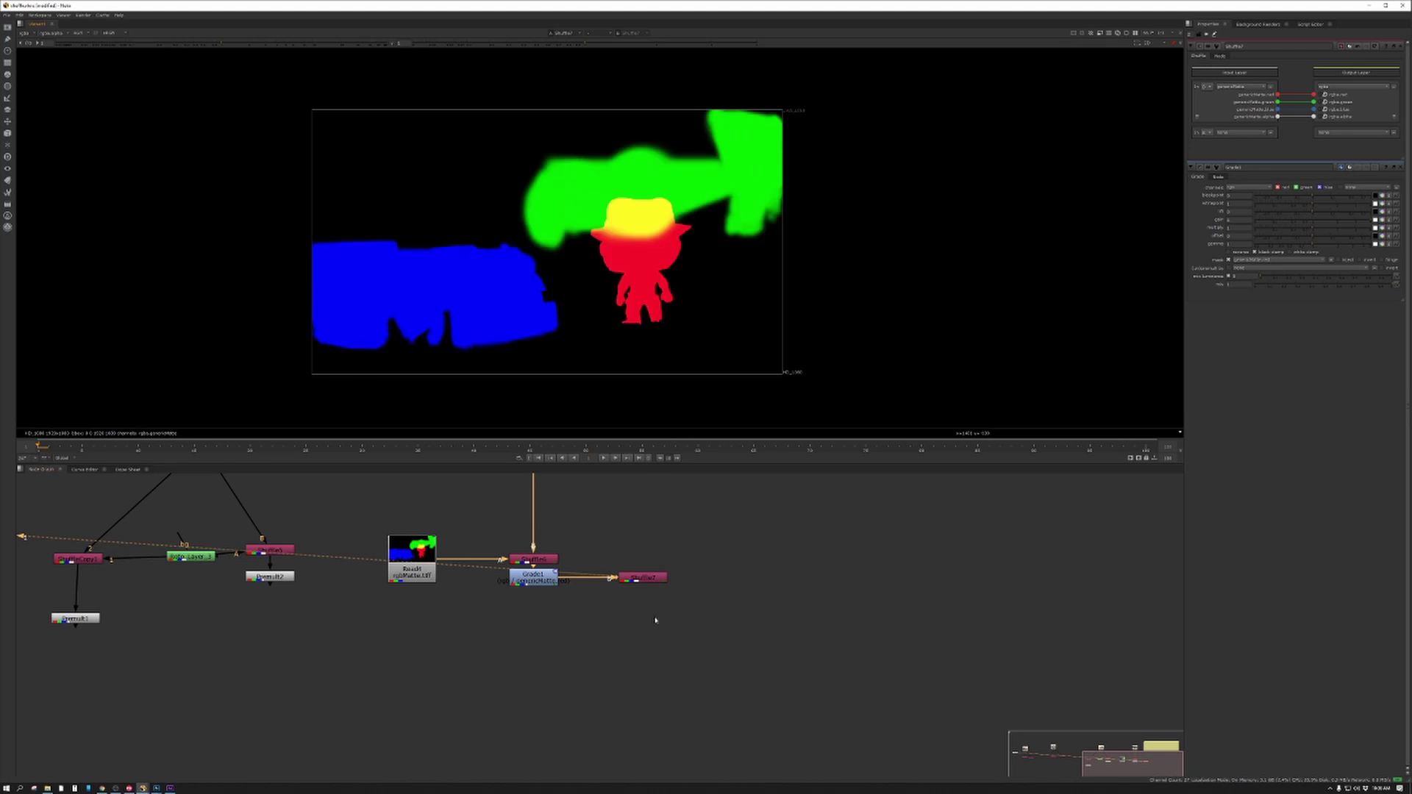
Add Expression1 after the matte Shuffle with an alpha expression using r, turning every matte shape white
{"action": "left_click", "coordinate": [658, 577]}
{"action": "key", "text": "Tab"}
{"action": "type", "text": "exp"}
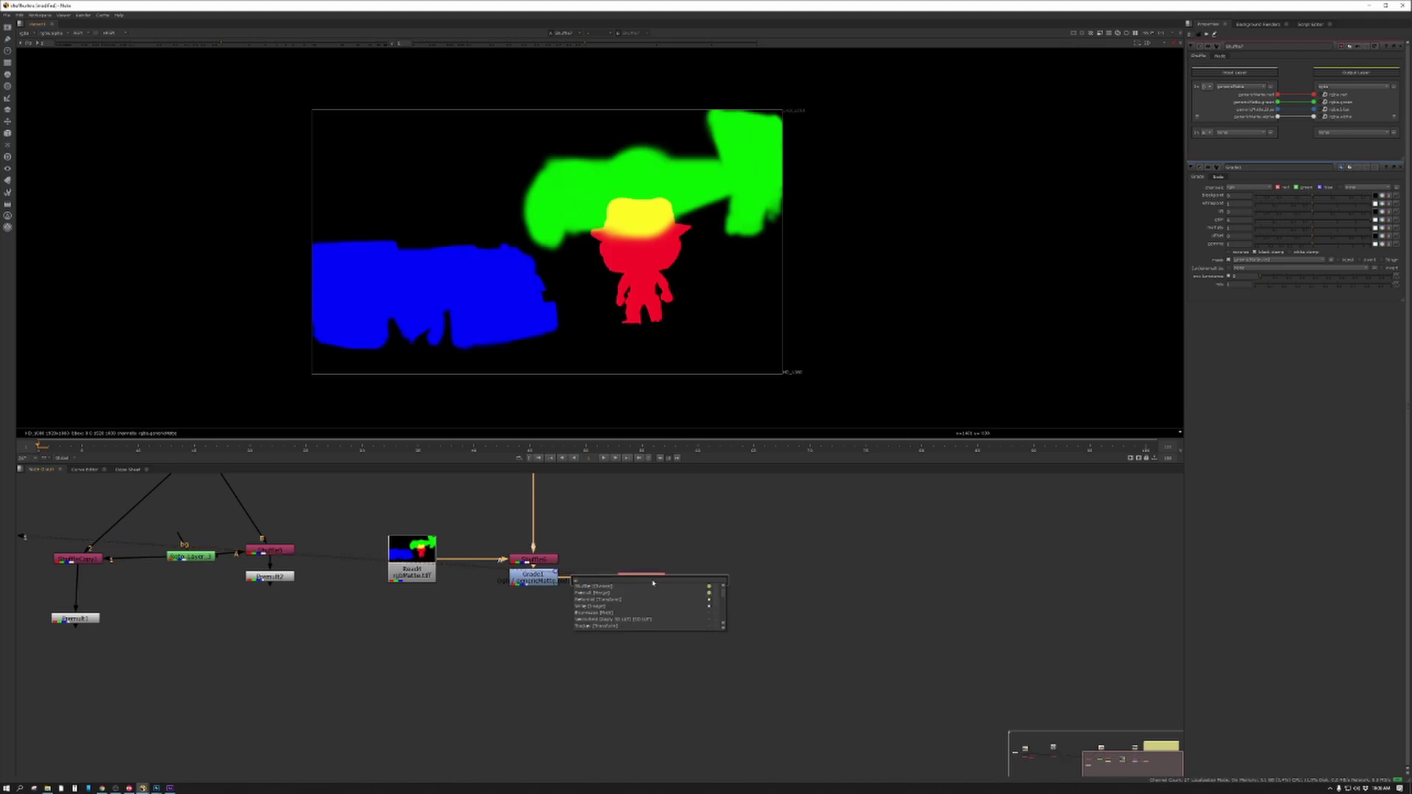
{"action": "key", "text": "Return"}
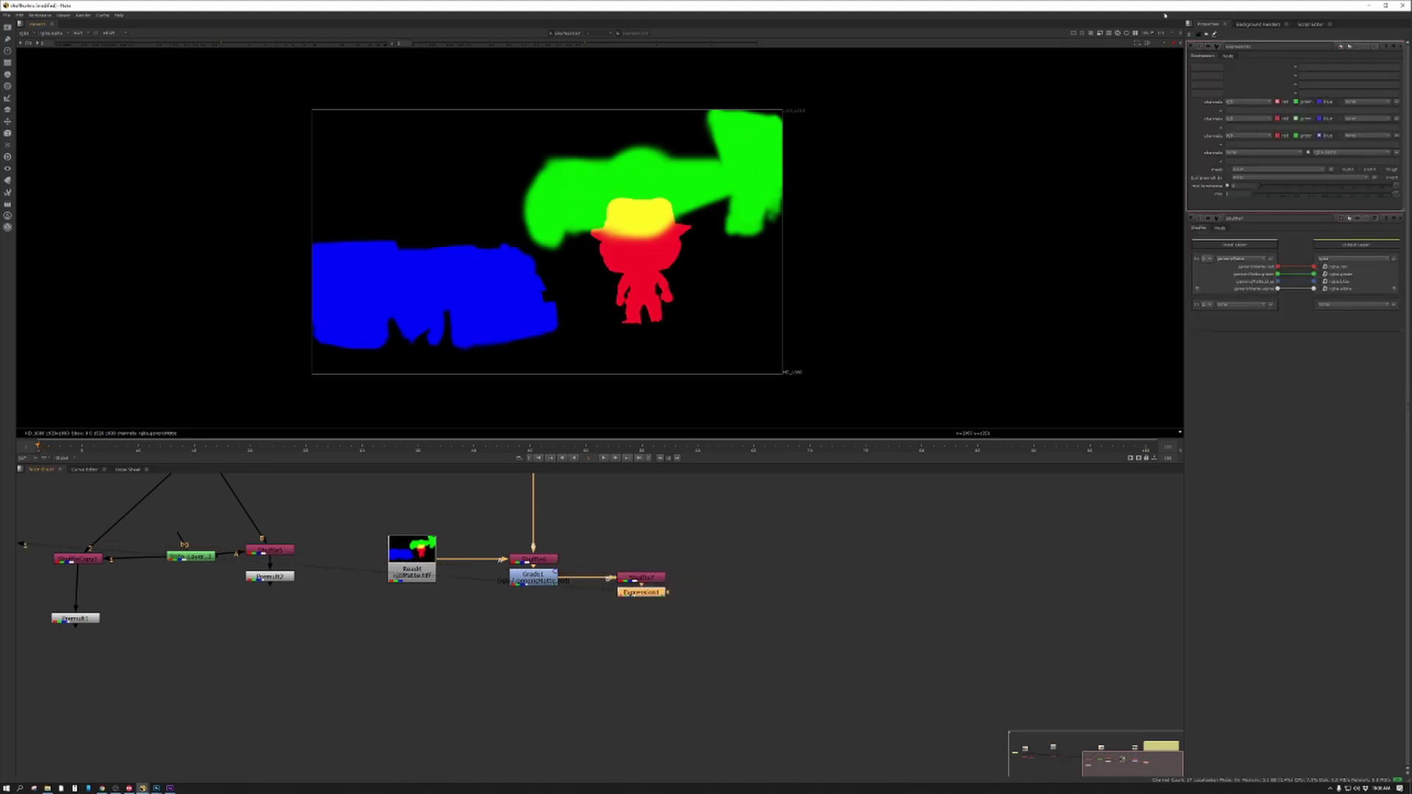
{"action": "left_click", "coordinate": [1245, 161]}
{"action": "key", "text": "Return"}
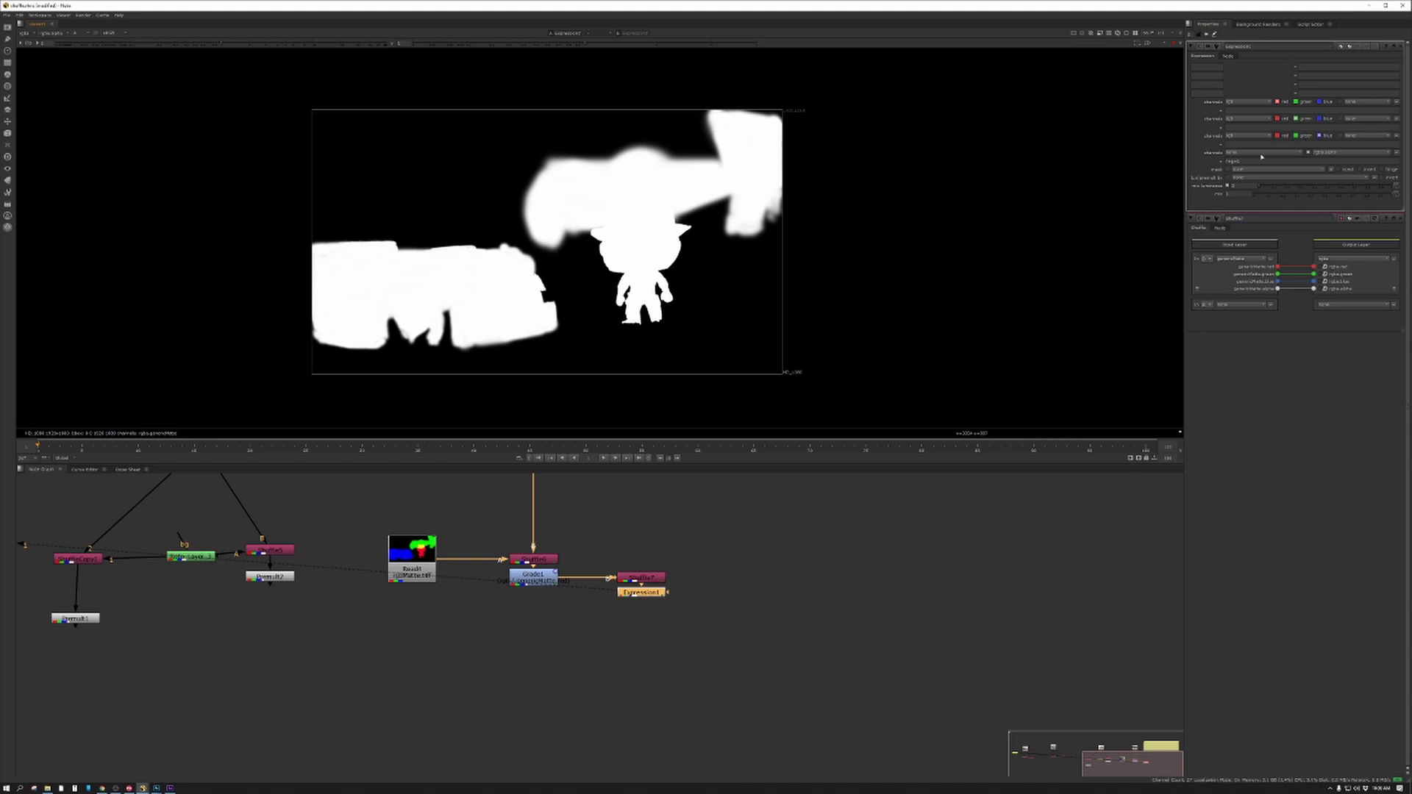
{"action": "left_click", "coordinate": [1231, 160]}
{"action": "type", "text": "r"}
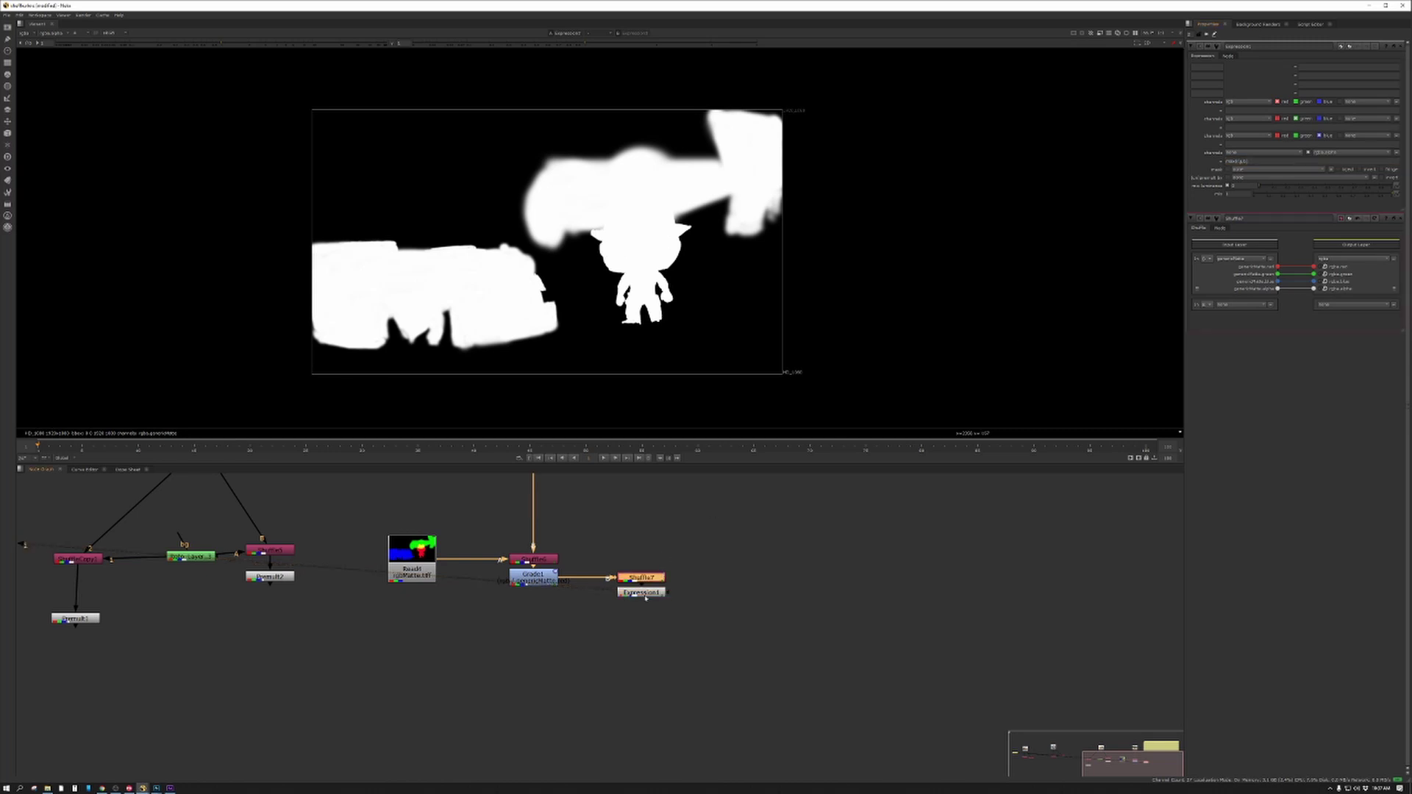
Show the RGB matte again, park Expression1 at the lower right, and select the Shuffle
{"action": "key", "text": "a"}
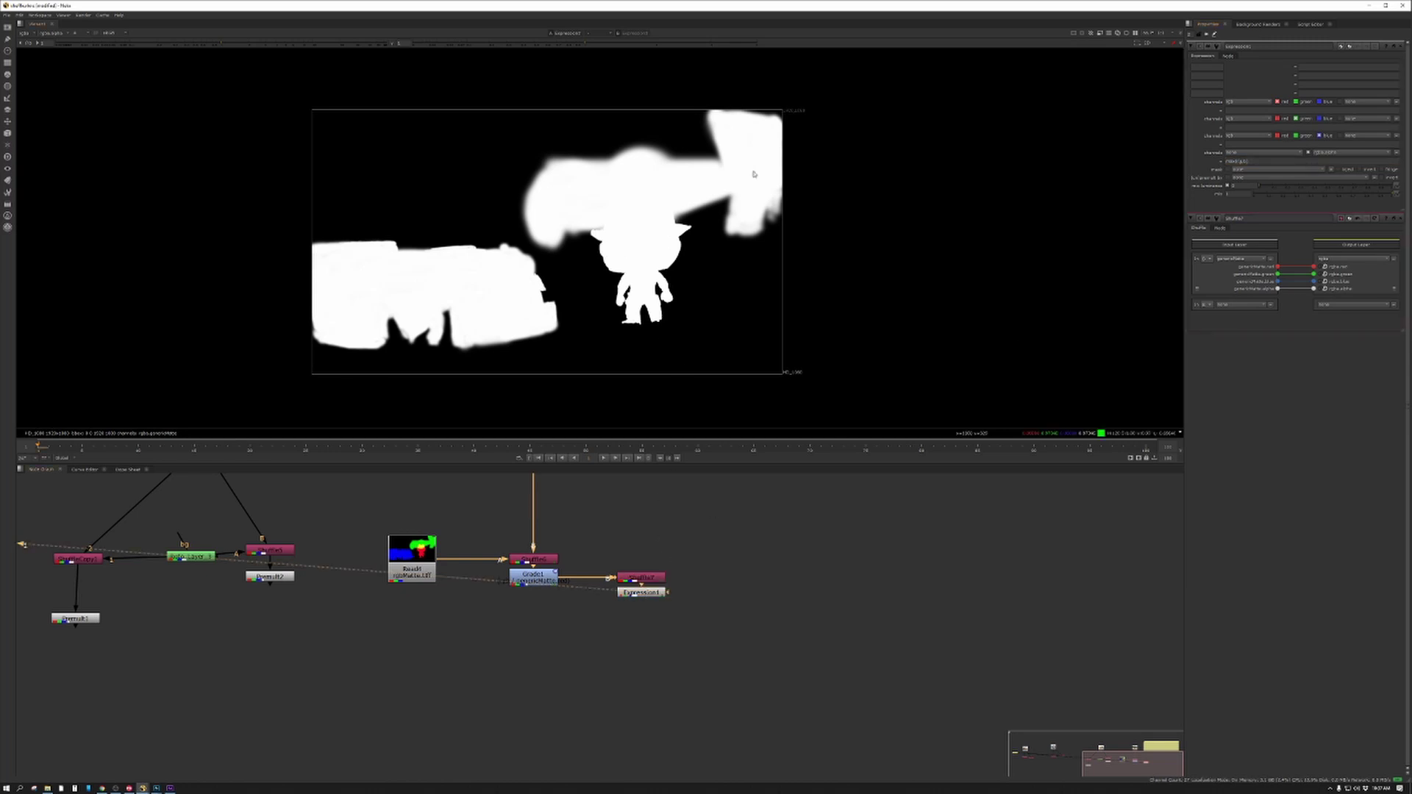
{"action": "left_click_drag", "start_coordinate": [649, 592], "coordinate": [768, 609]}
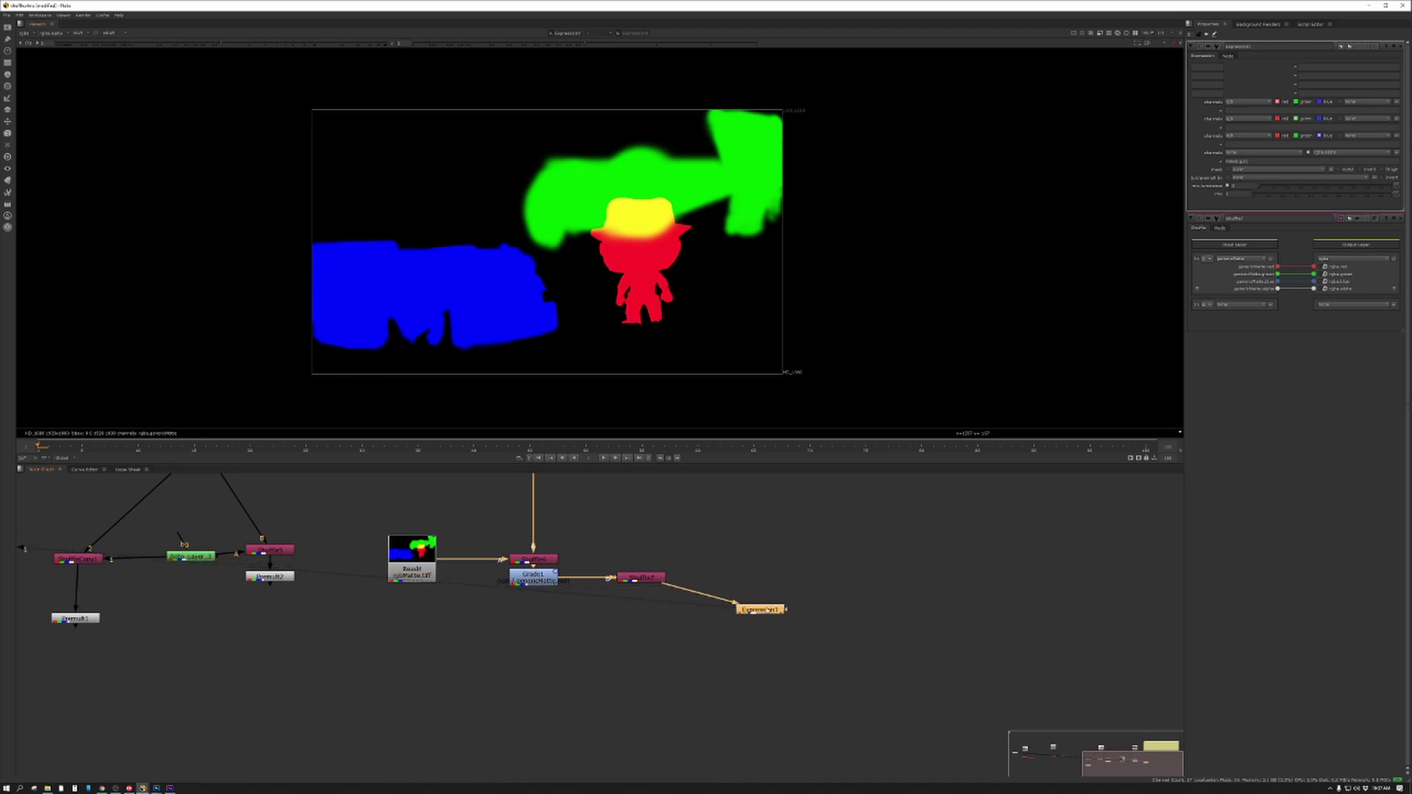
{"action": "scroll", "coordinate": [720, 625], "scroll_direction": "down", "scroll_amount": 6}
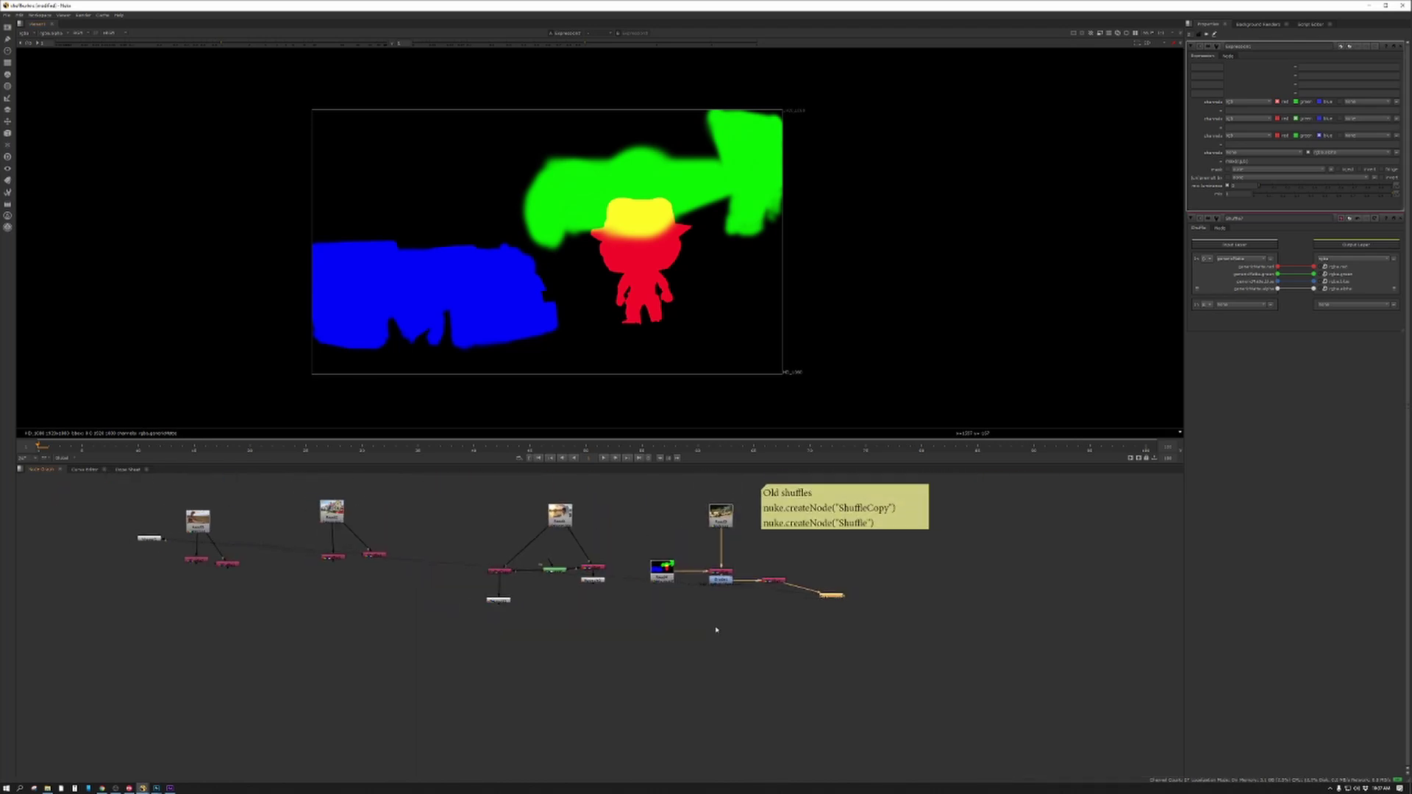
{"action": "middle_click_drag", "start_coordinate": [713, 633], "coordinate": [738, 645]}
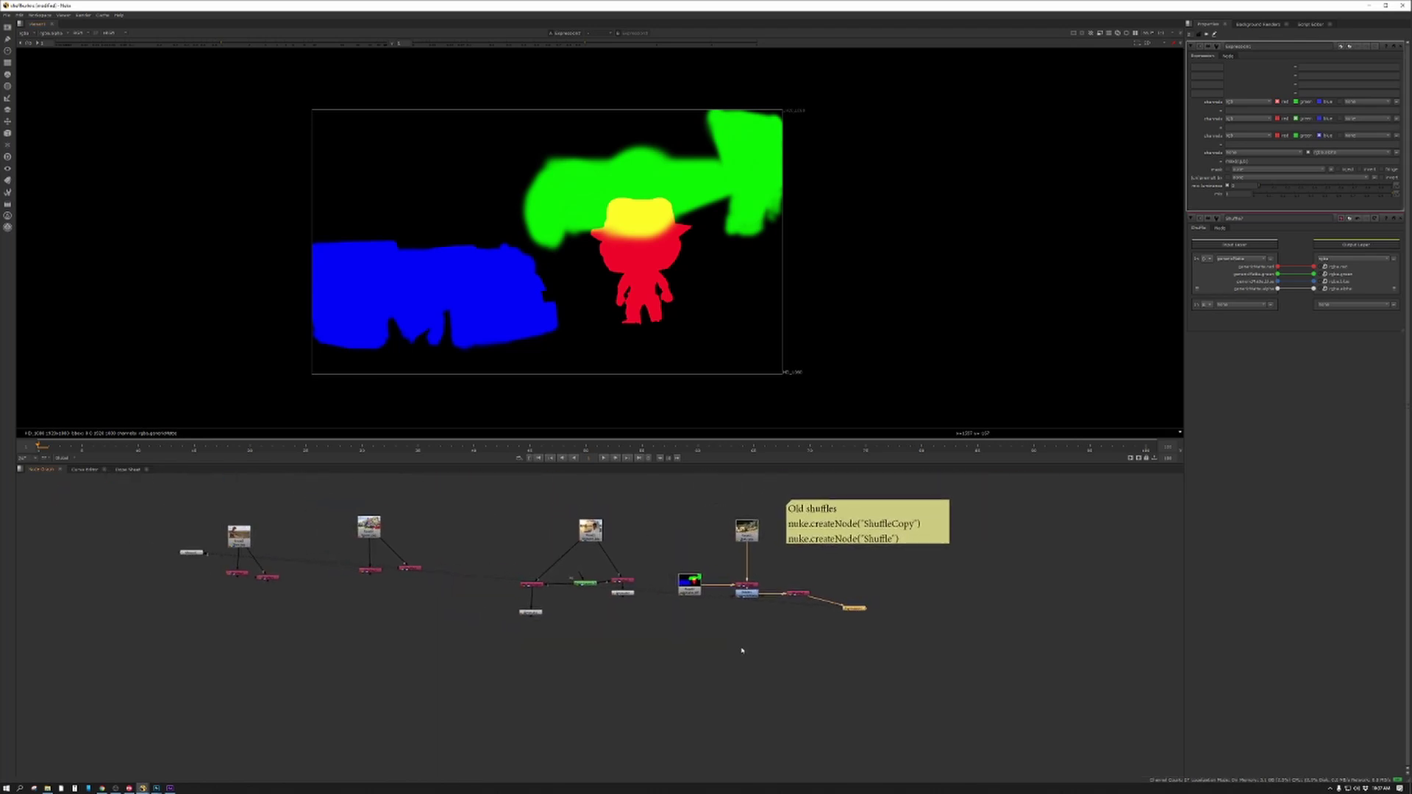
{"action": "left_click", "coordinate": [798, 594]}
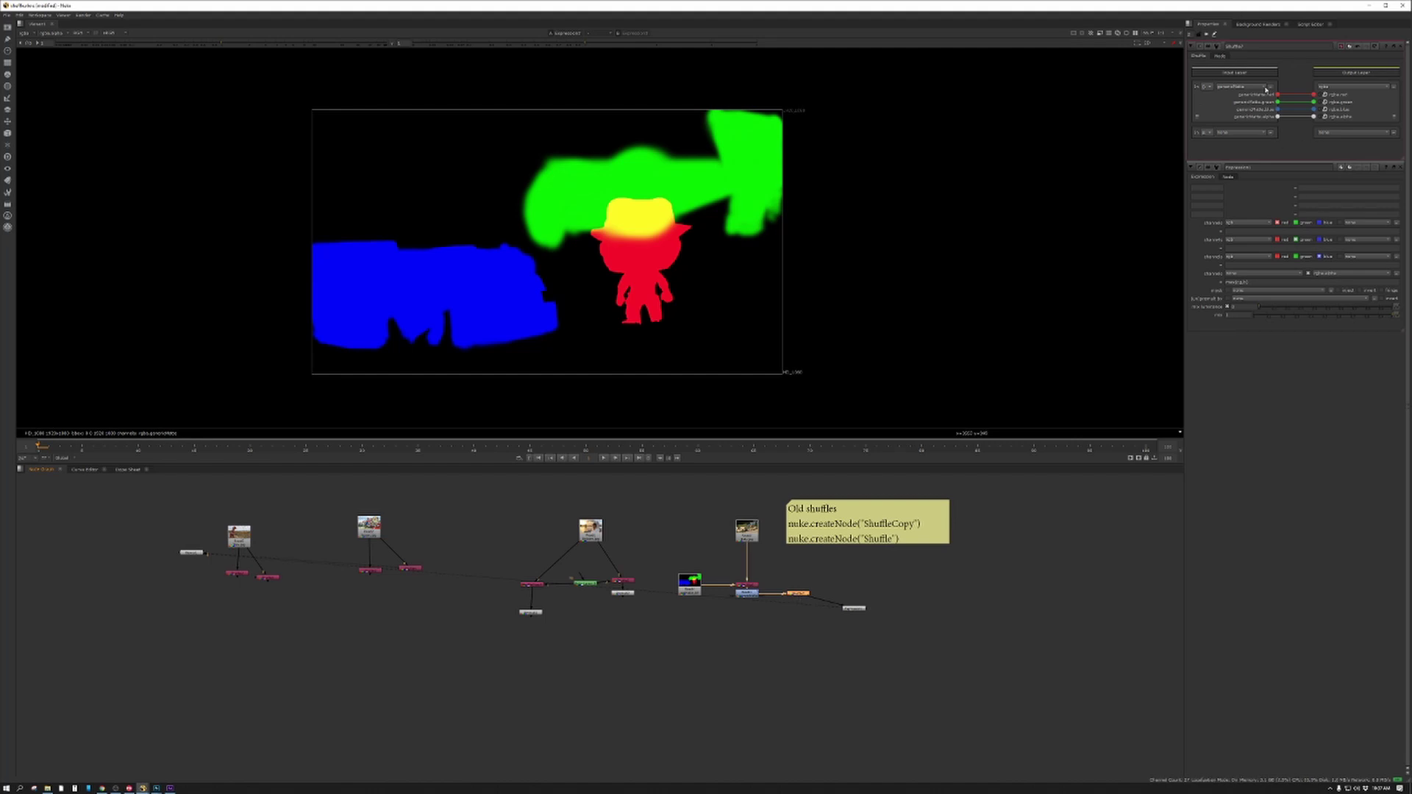